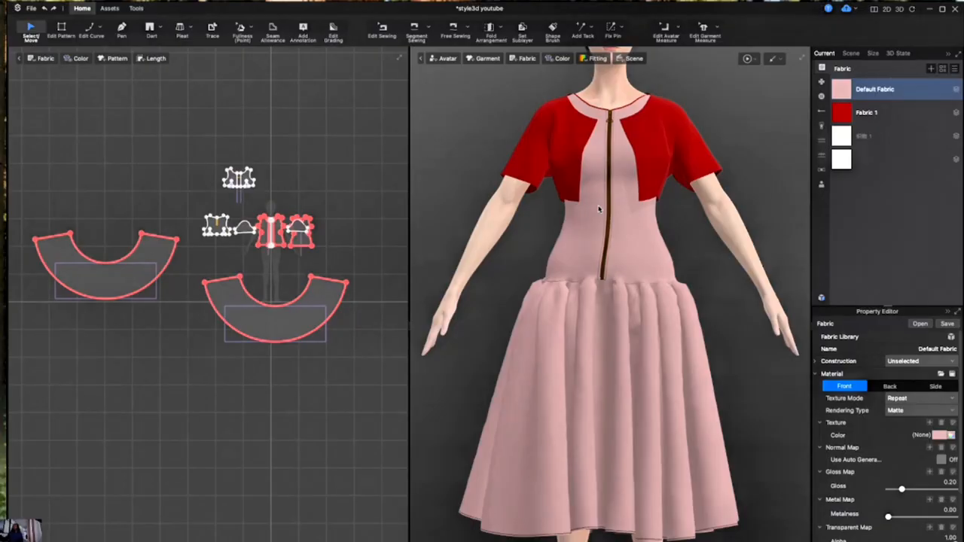
Switch the asset list to graphics and select the Default Graphic to inspect its properties
left_click(821, 98)
left_click(821, 81)
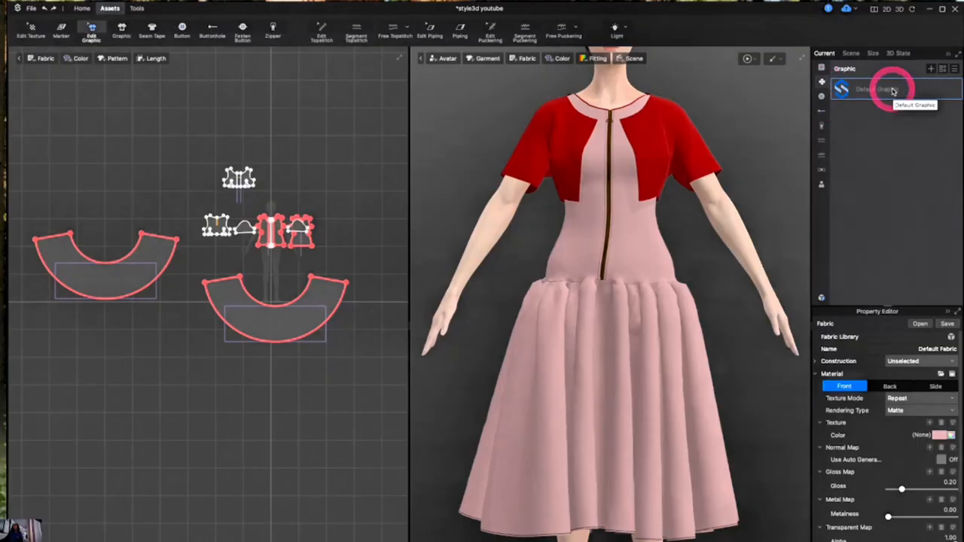
left_click(893, 91)
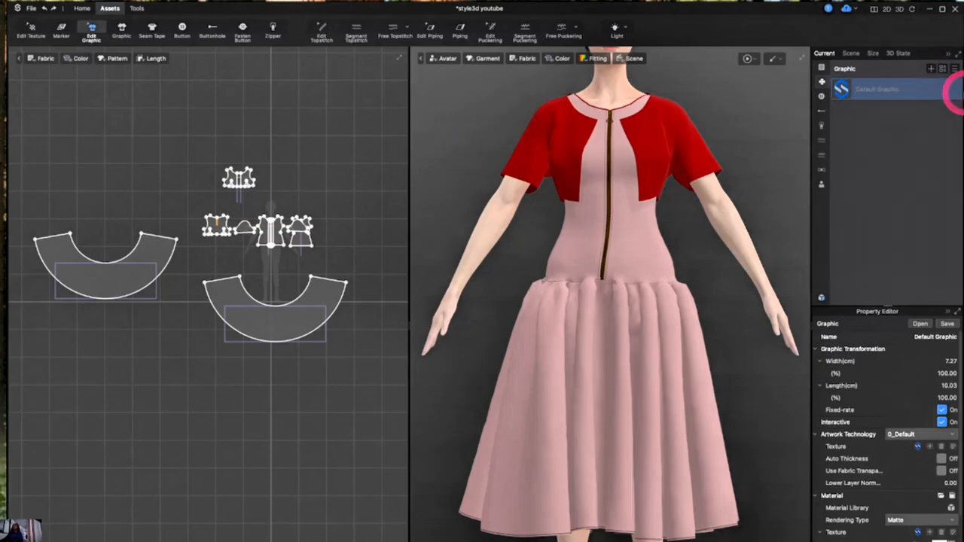
left_click(909, 91)
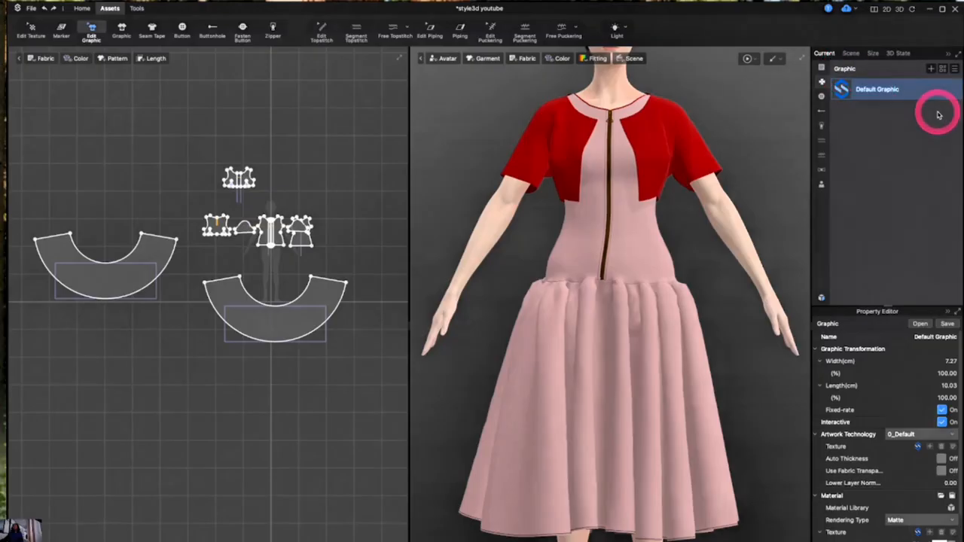
left_click(938, 115)
left_click(926, 92)
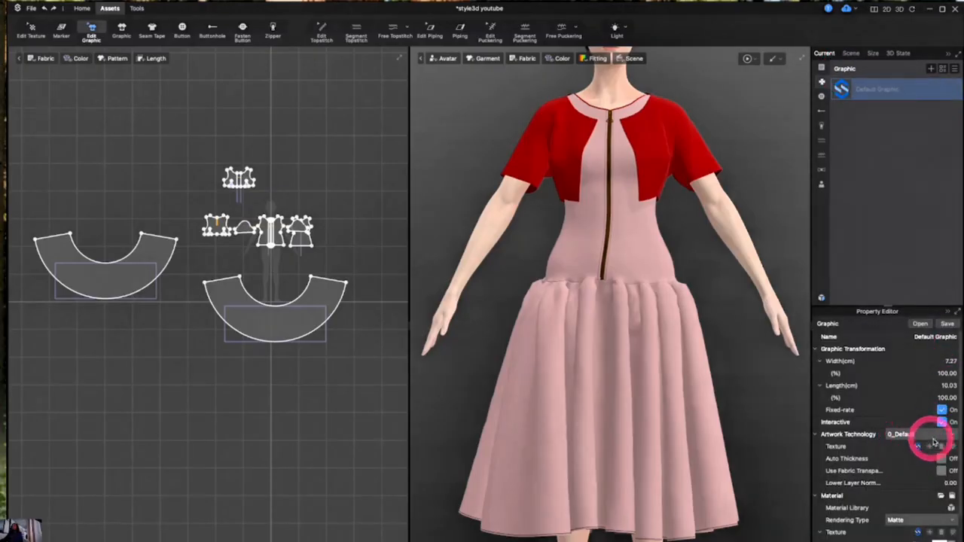
mouse_move(916, 449)
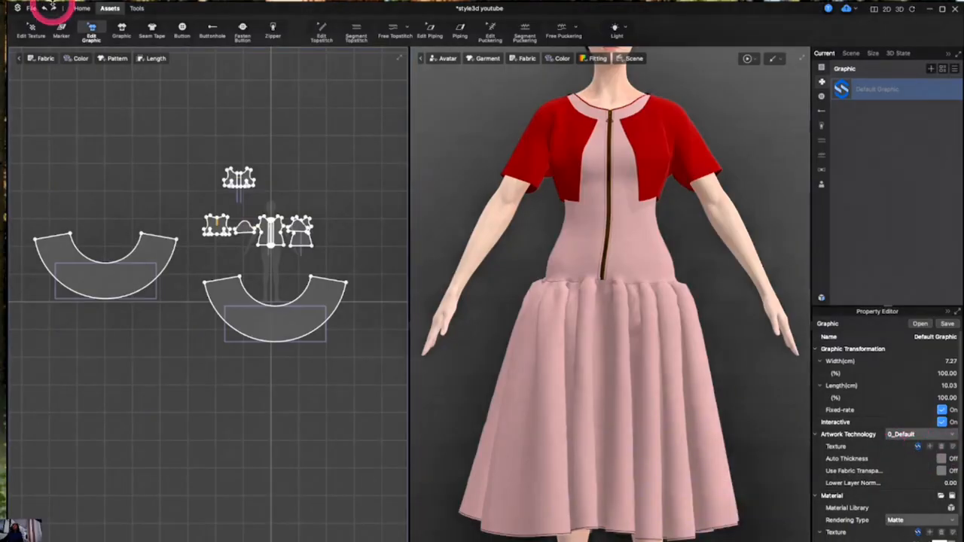
left_click(121, 31)
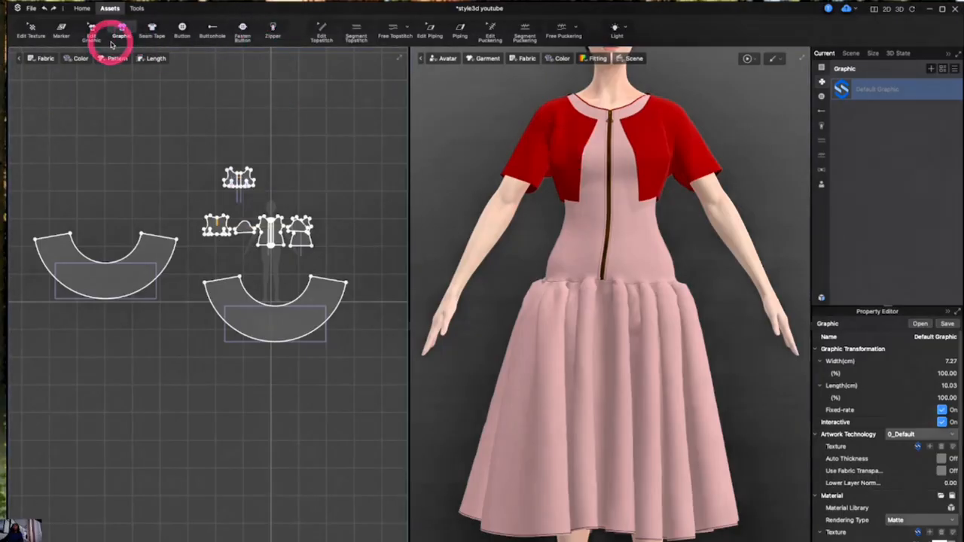
left_click(564, 145)
left_click_drag(565, 145, 570, 149)
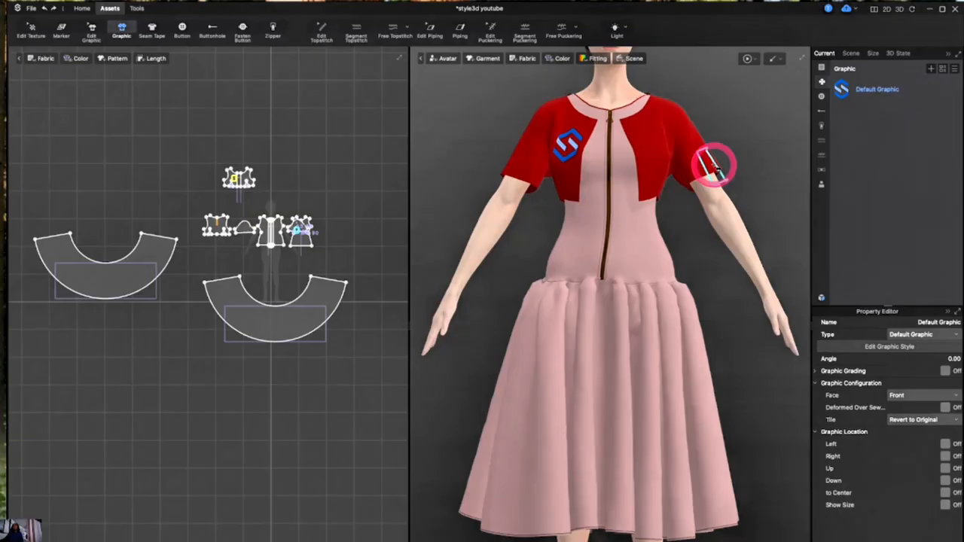
key("ctrl+z")
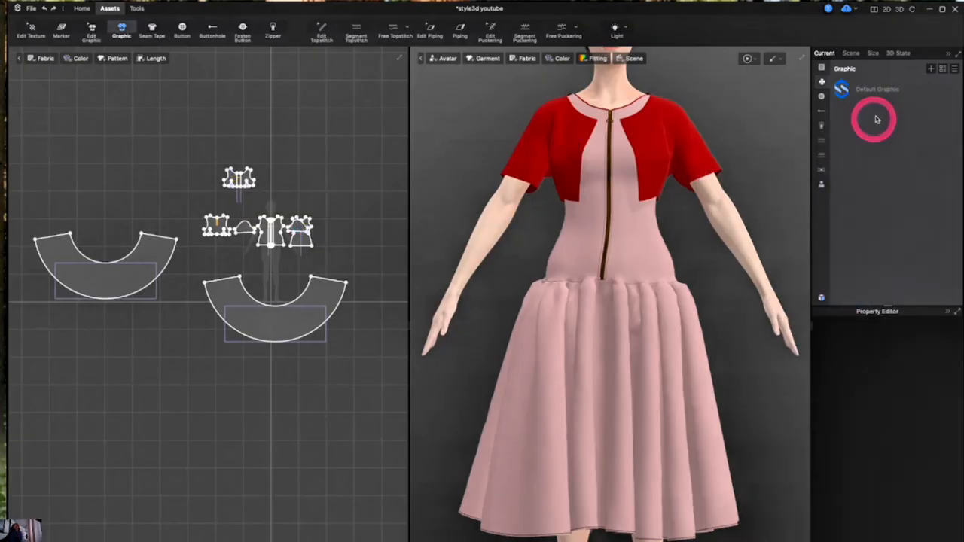
Select the Default Graphic and search the computer for logo files to use as its texture
left_click(881, 92)
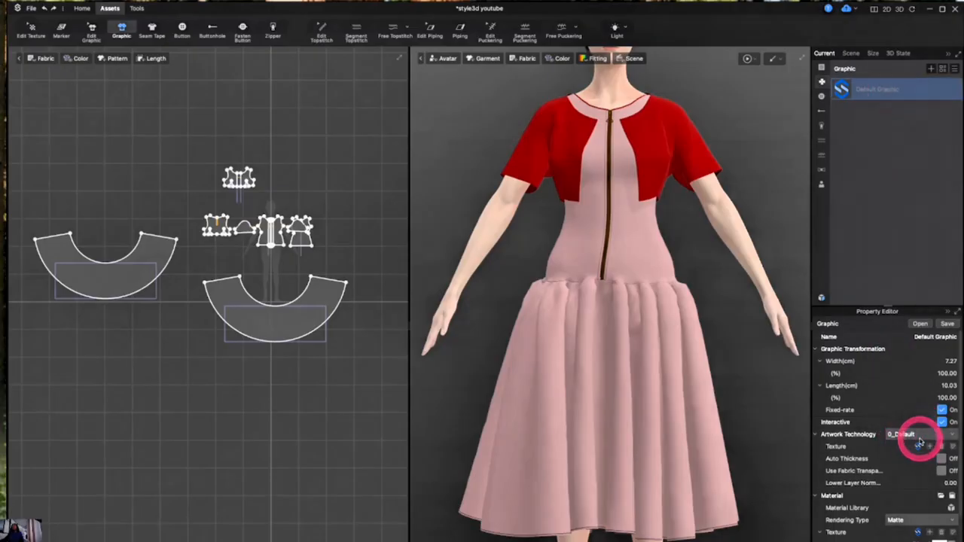
mouse_move(919, 444)
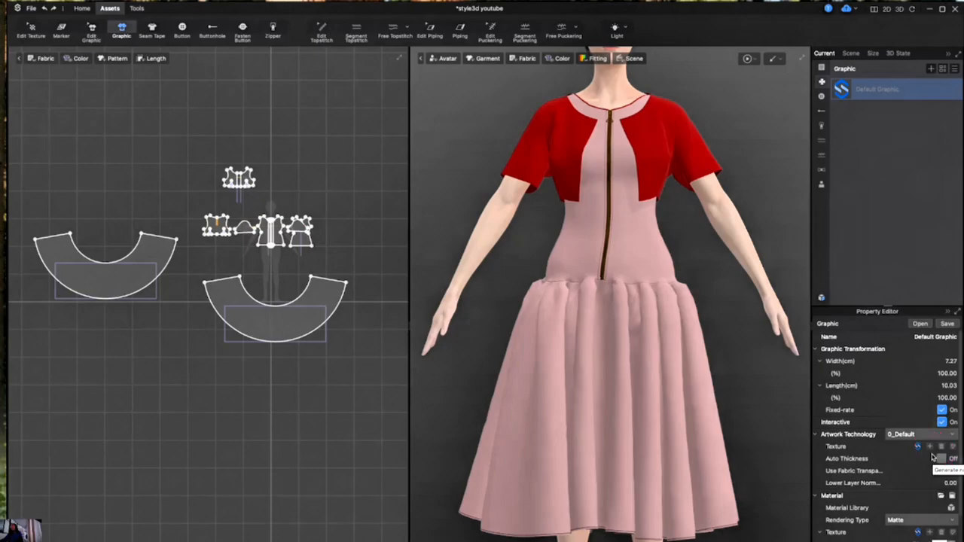
left_click(952, 447)
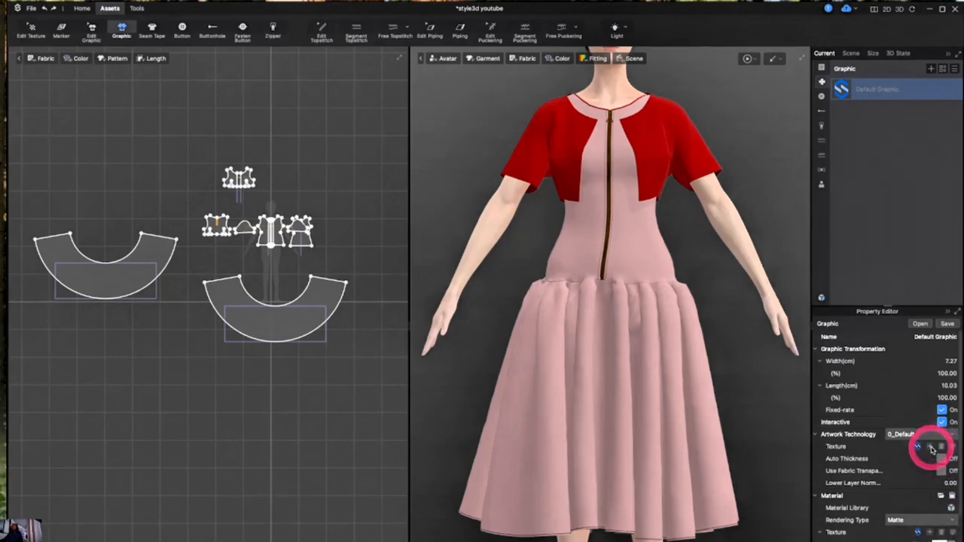
left_click(932, 449)
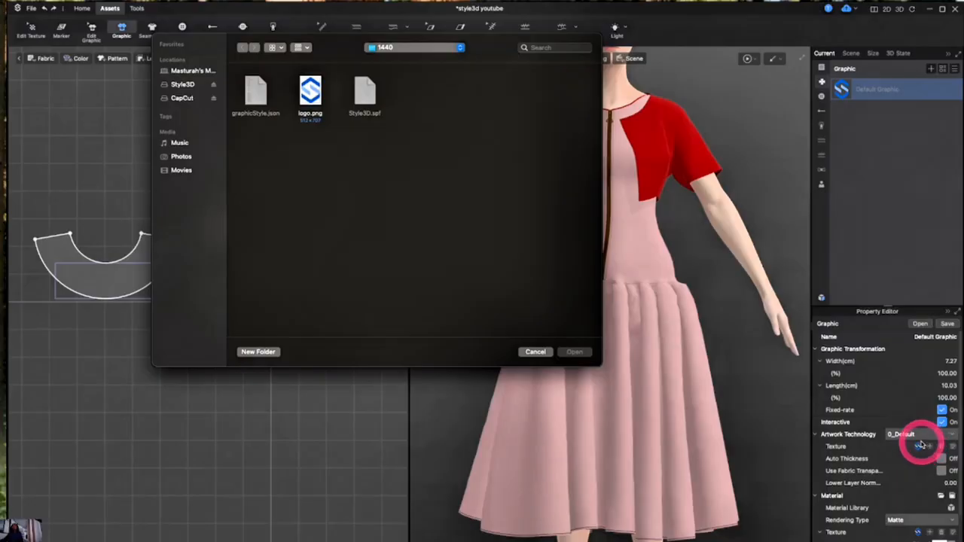
left_click(534, 351)
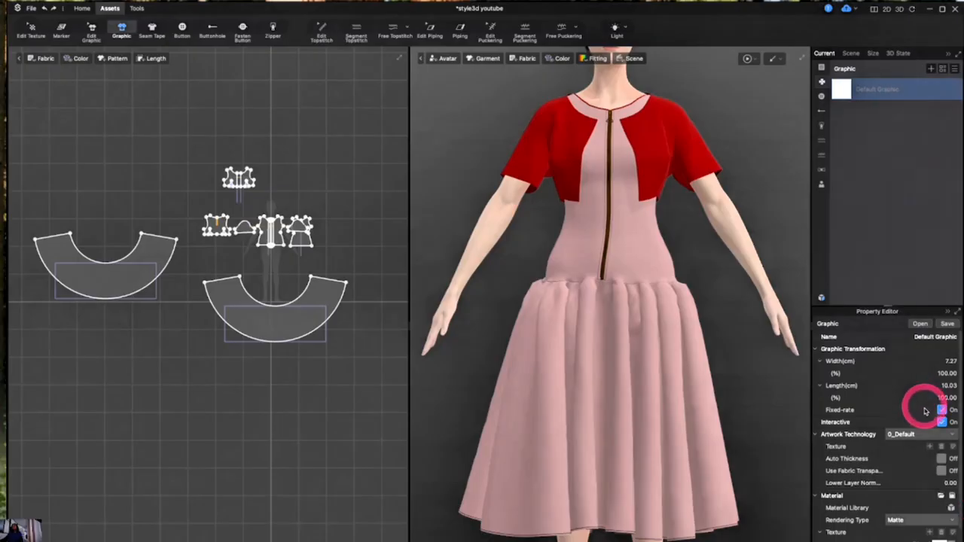
left_click(937, 447)
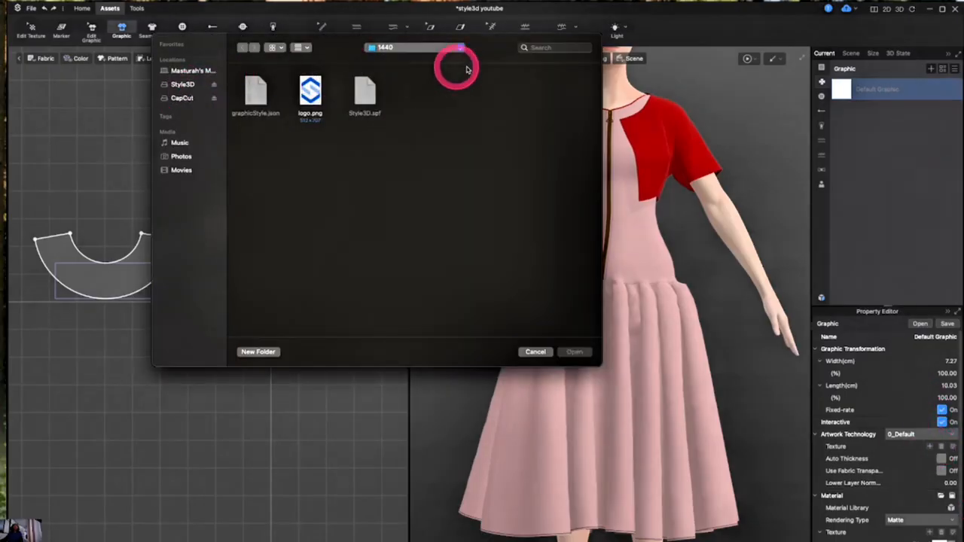
left_click(178, 71)
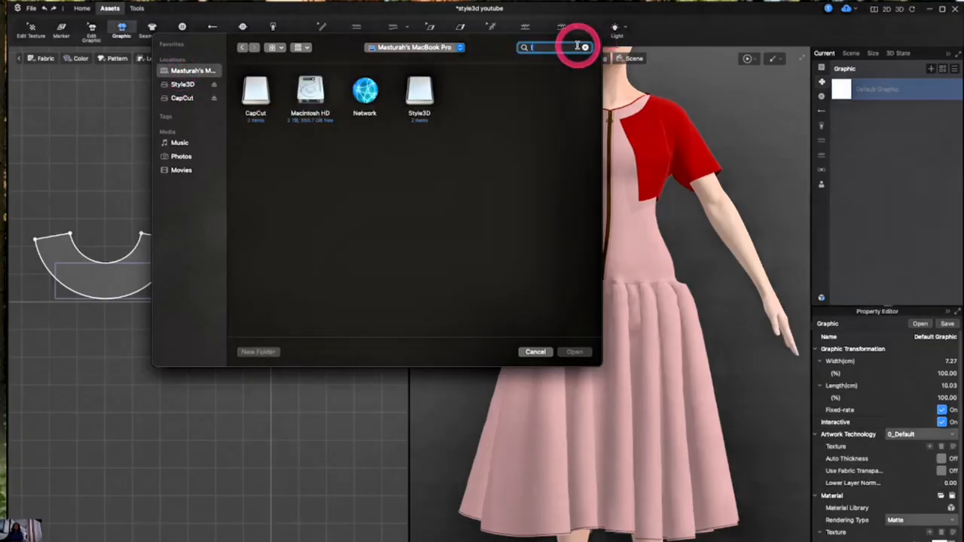
type("logo")
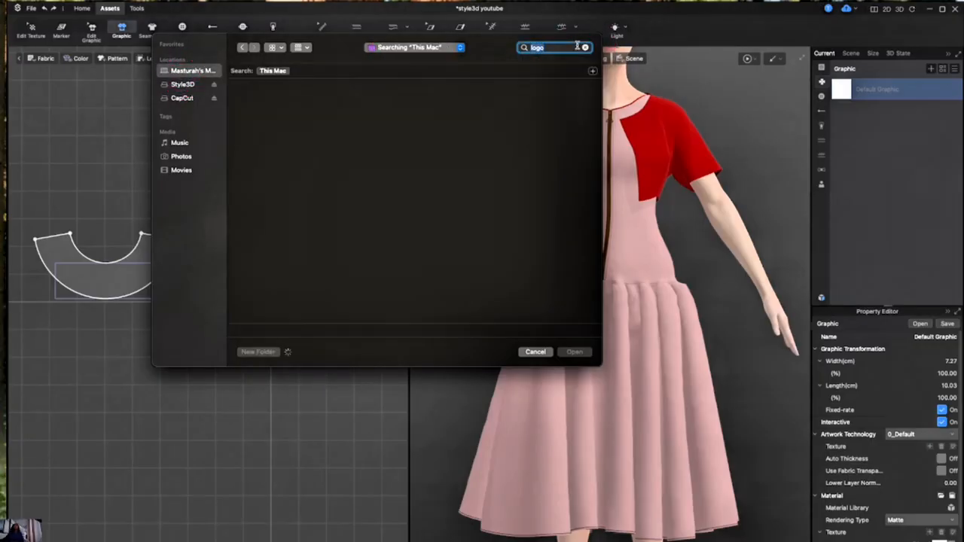
Pick the Lux Linus logo PDF from the search results and confirm it as the graphic's picture
left_click(530, 114)
left_click(404, 151)
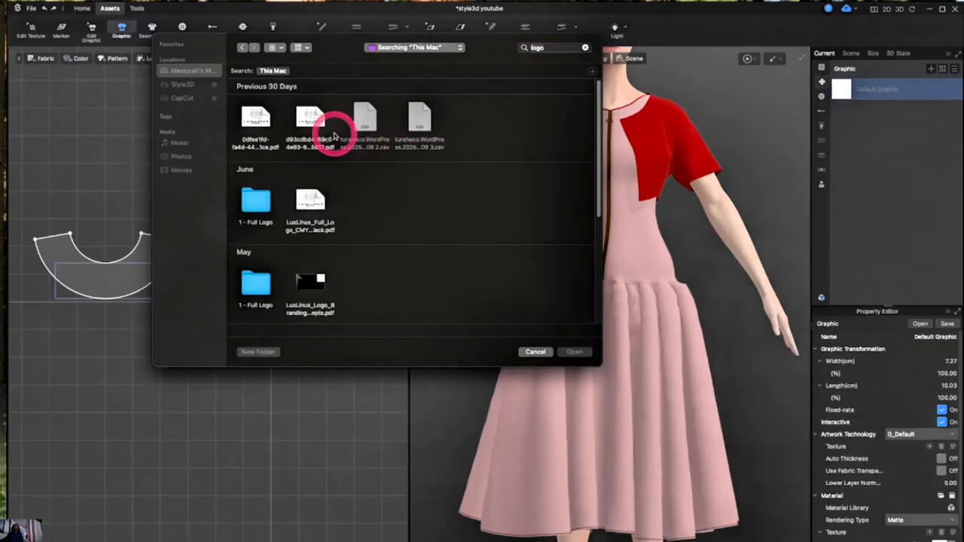
left_click(305, 119)
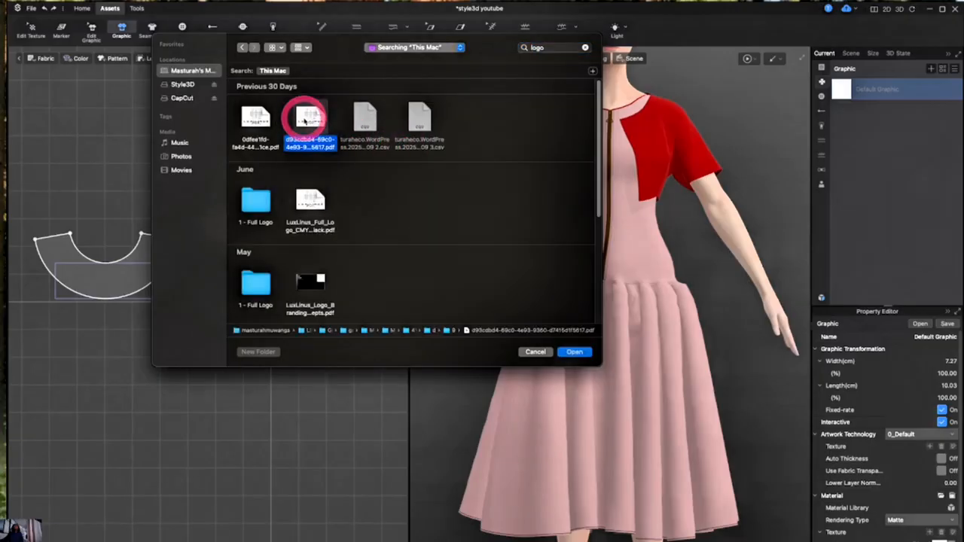
left_click(570, 352)
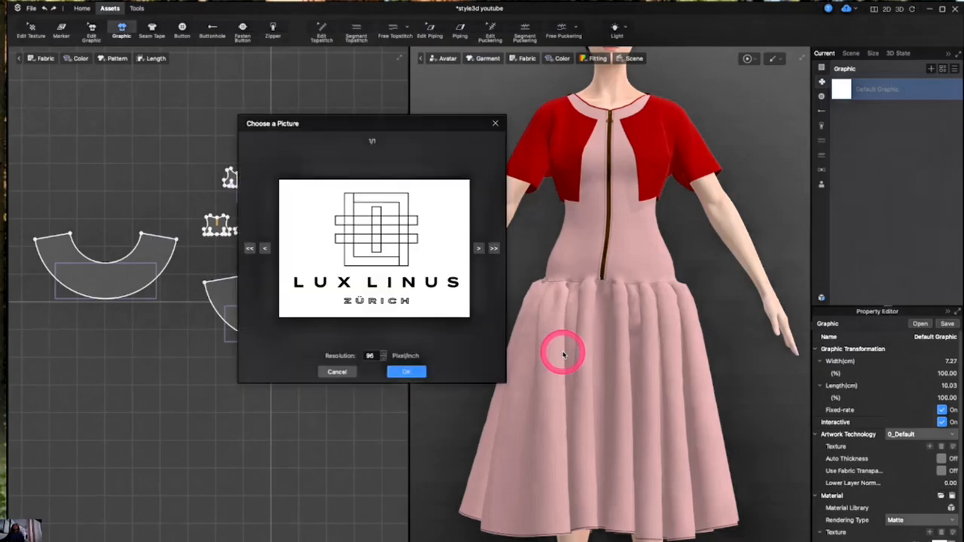
left_click(399, 372)
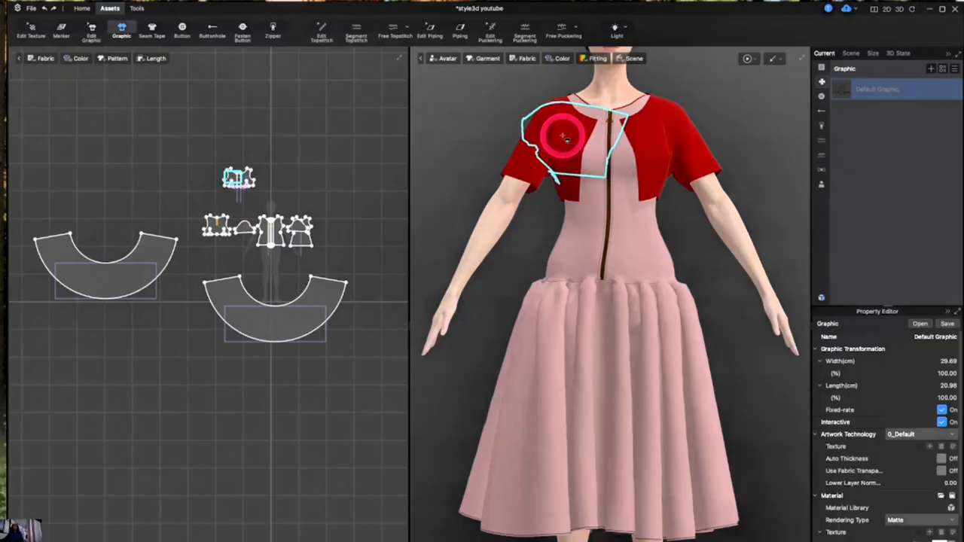
Place the logo on the jacket's left front panel and scale it down to about 14.5 cm wide
left_click(563, 137)
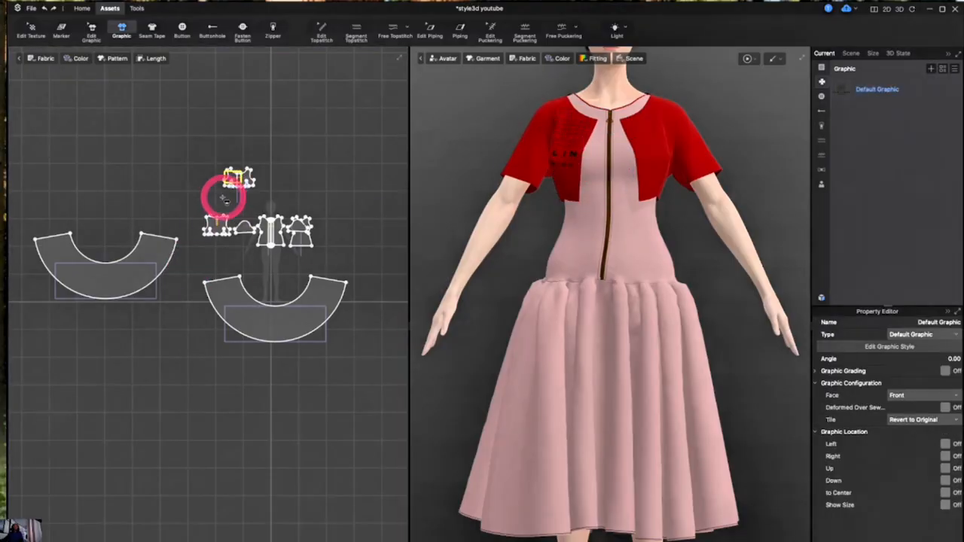
scroll(226, 188, "up", 10)
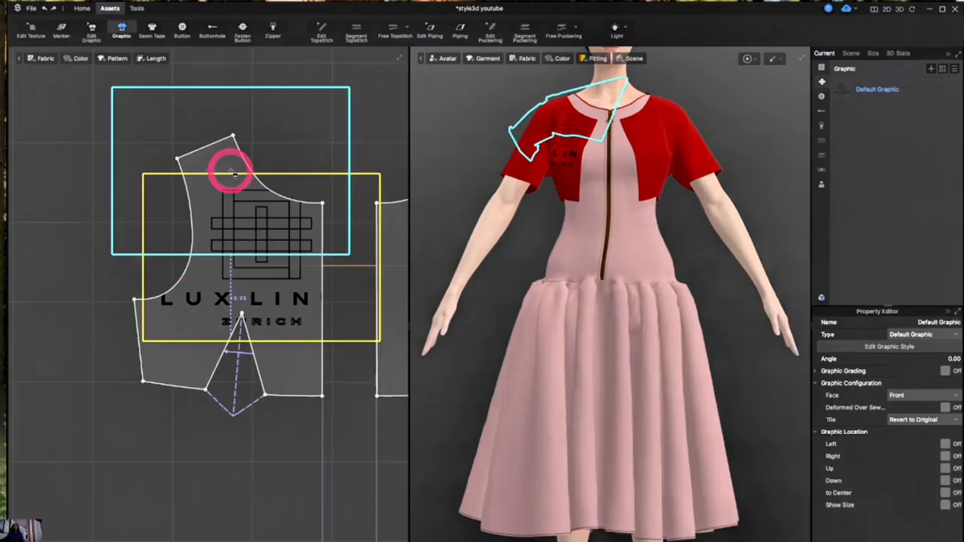
left_click(90, 30)
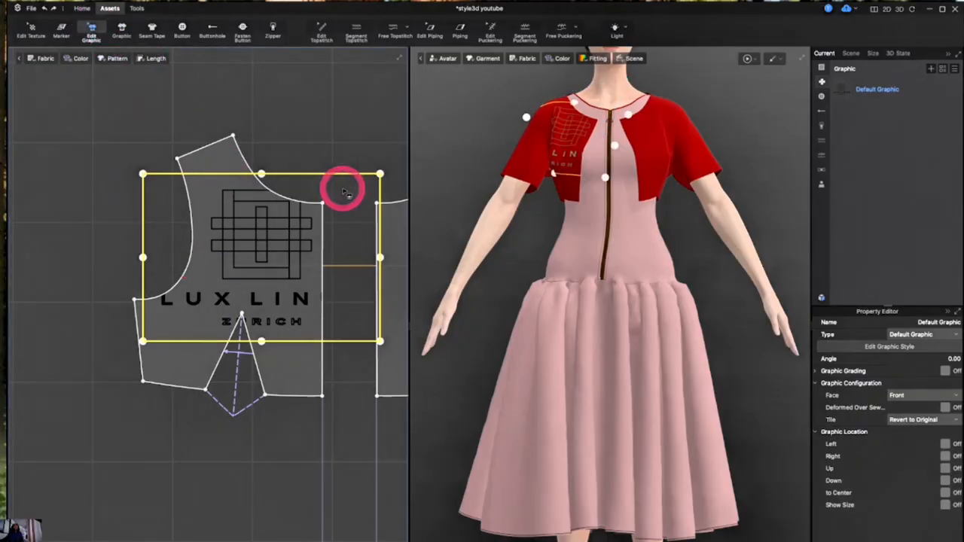
left_click_drag(379, 174, 335, 217)
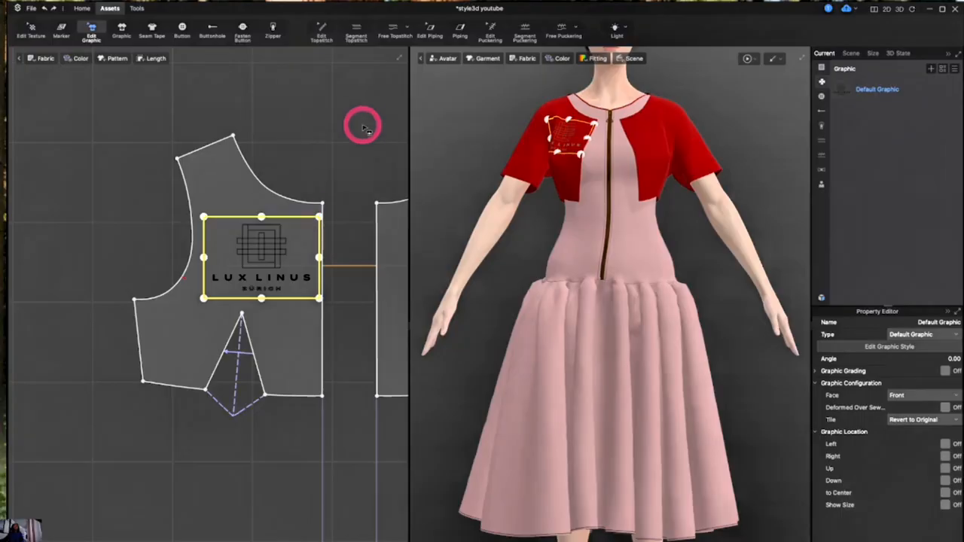
left_click(361, 123)
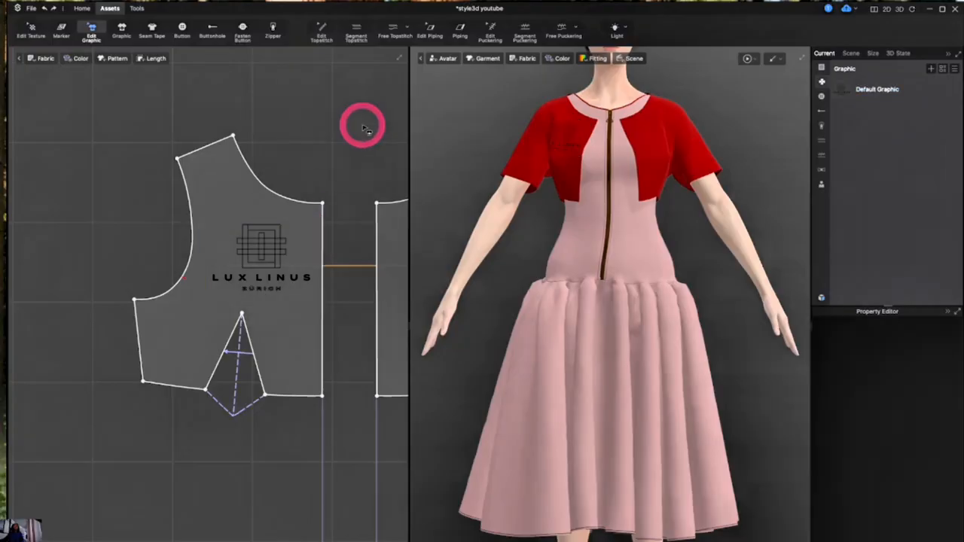
left_click(230, 256)
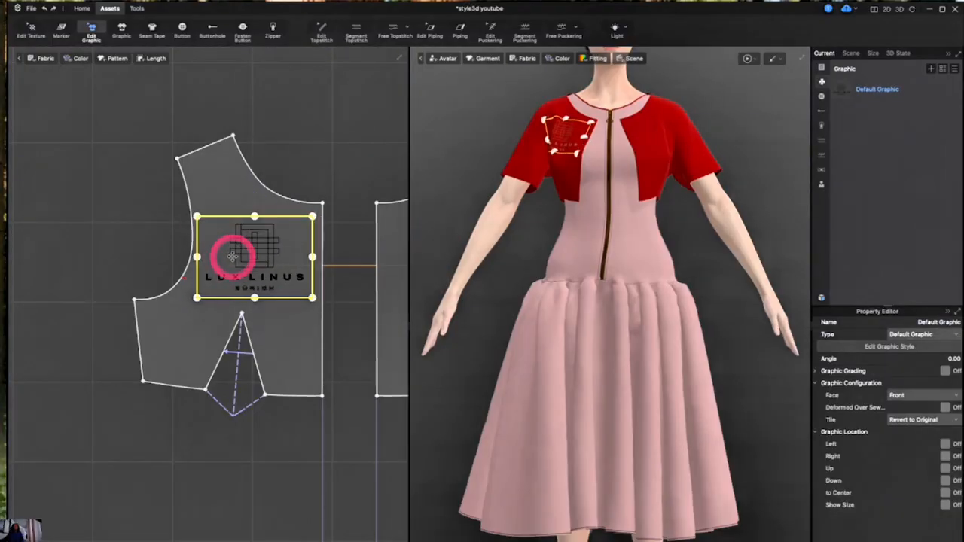
left_click(320, 175)
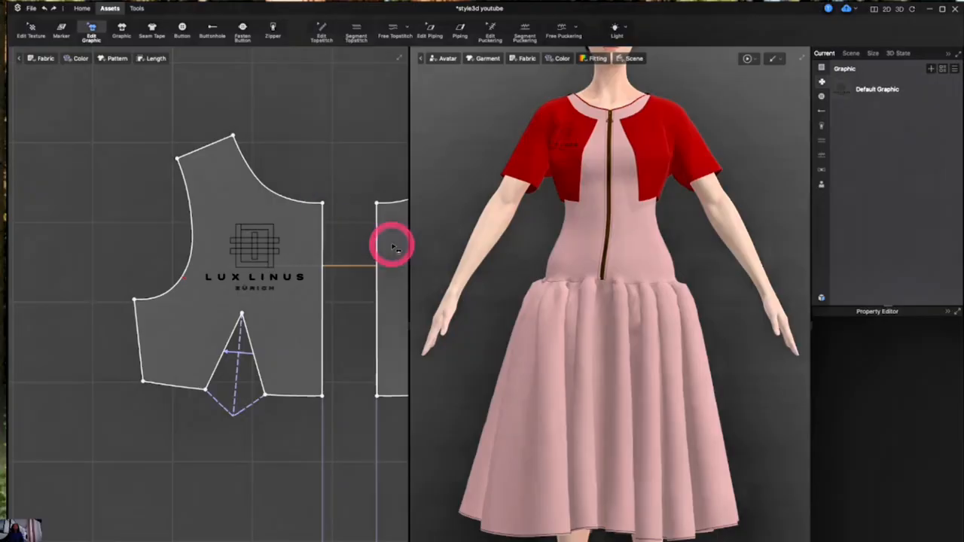
Select the Default Graphic and pick the red swatch D92B2B in the colour dialog
left_click(888, 94)
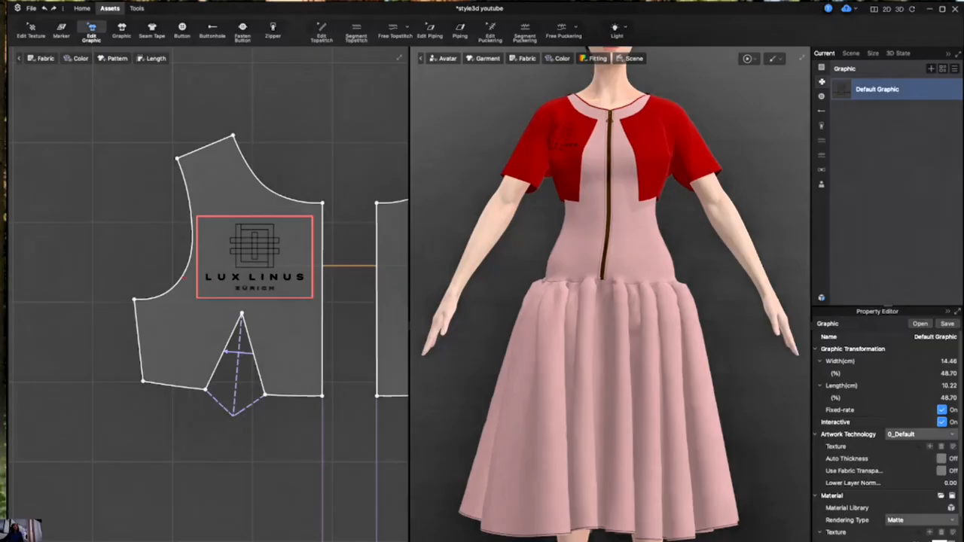
left_click_drag(3, 193, 164, 189)
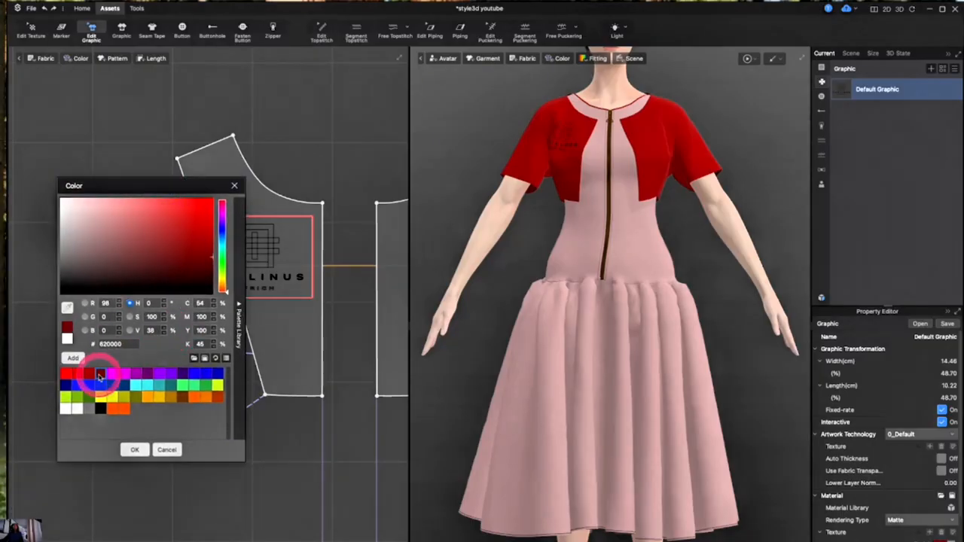
left_click(192, 281)
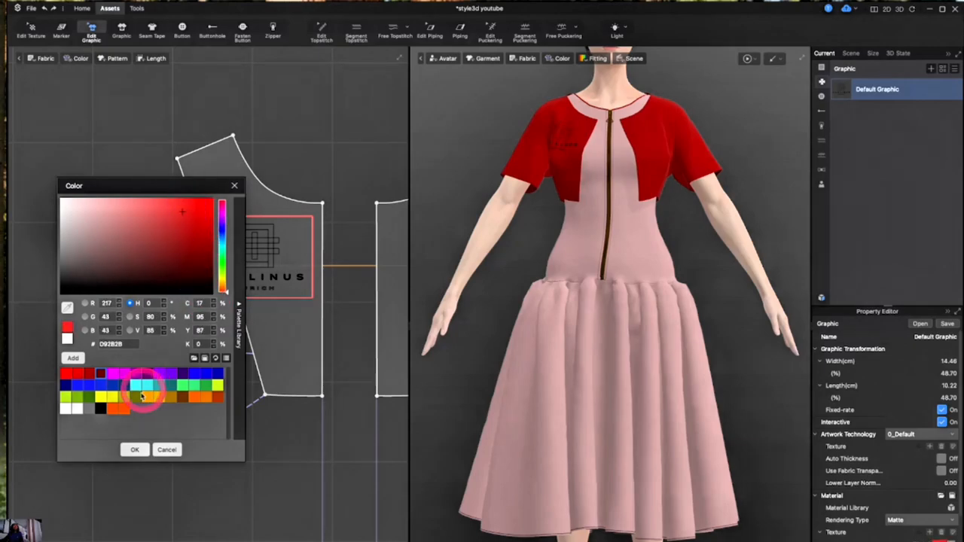
left_click(134, 450)
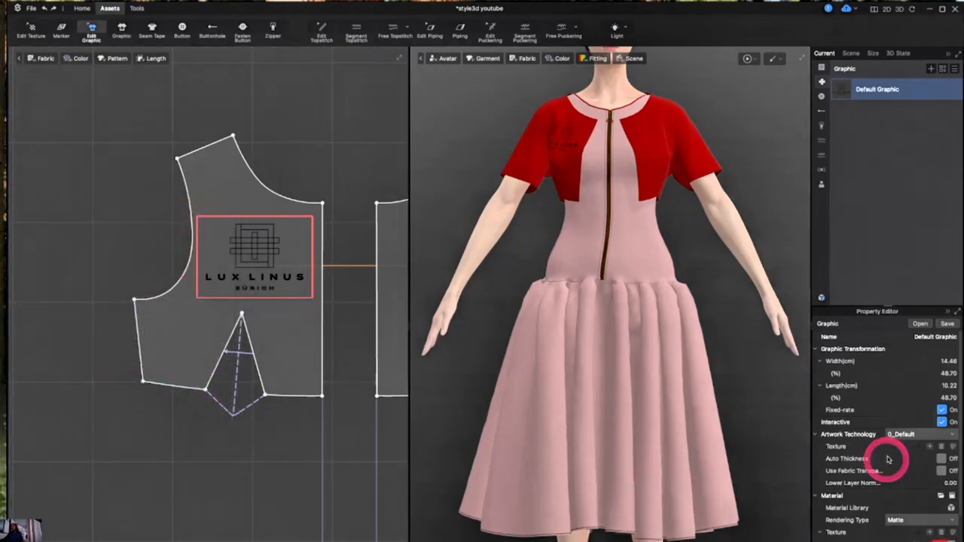
Set the graphic's artwork technology to 1_Embroidery
left_click(944, 436)
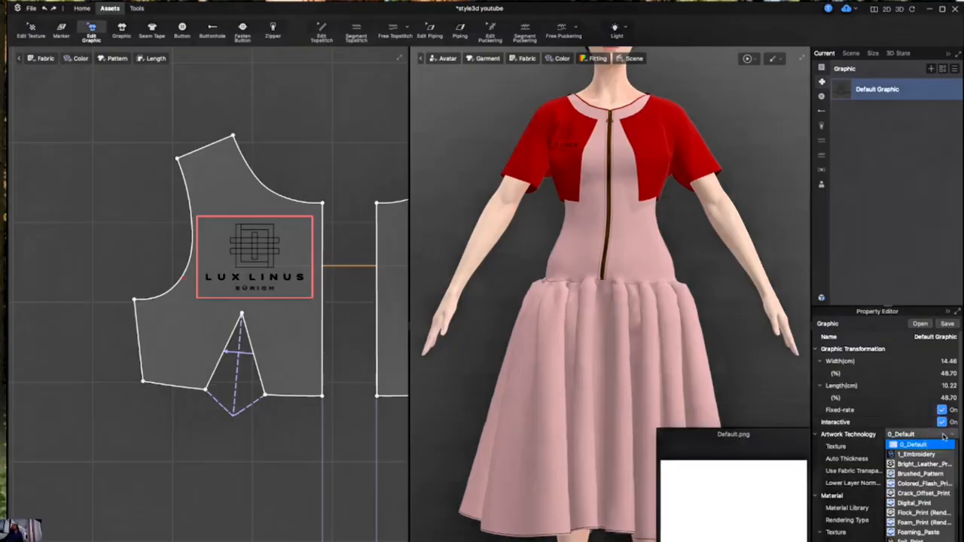
left_click(922, 455)
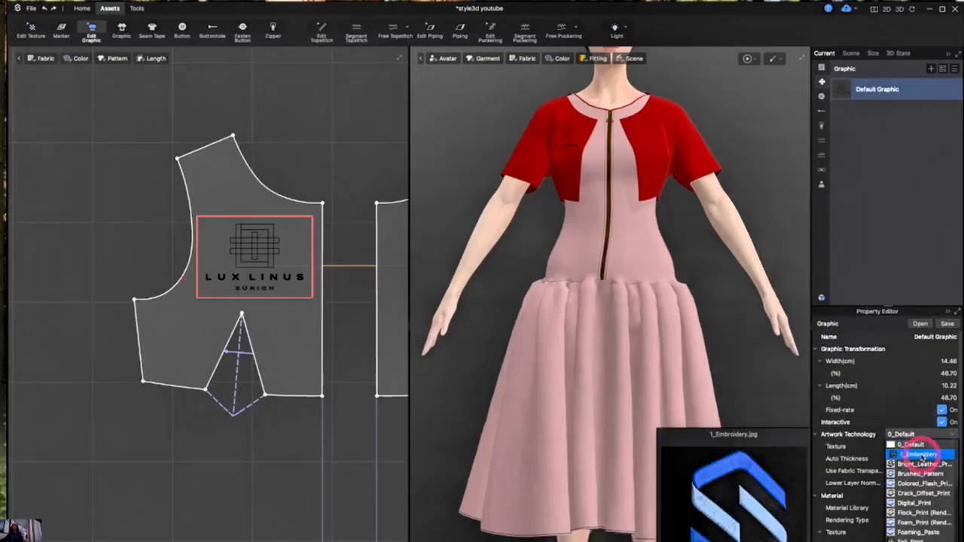
left_click(499, 340)
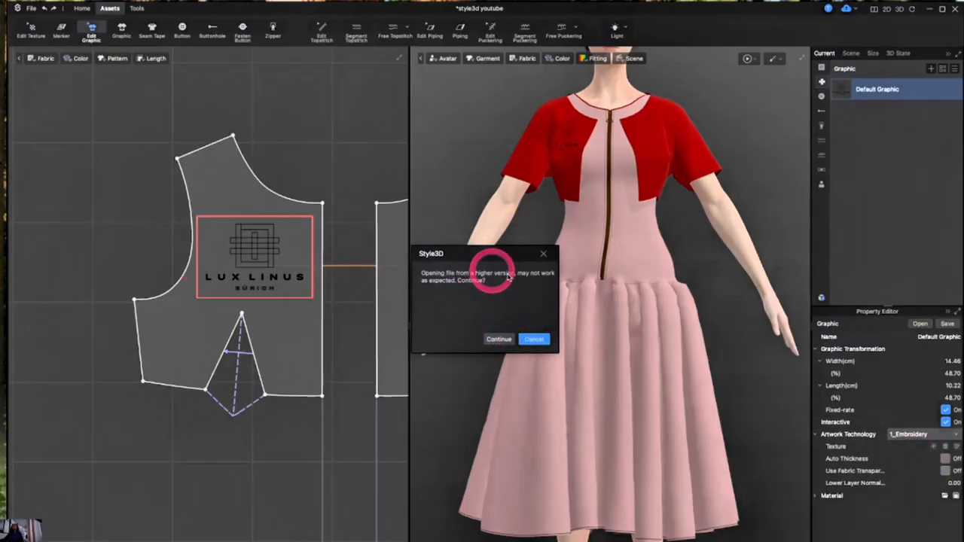
left_click(491, 339)
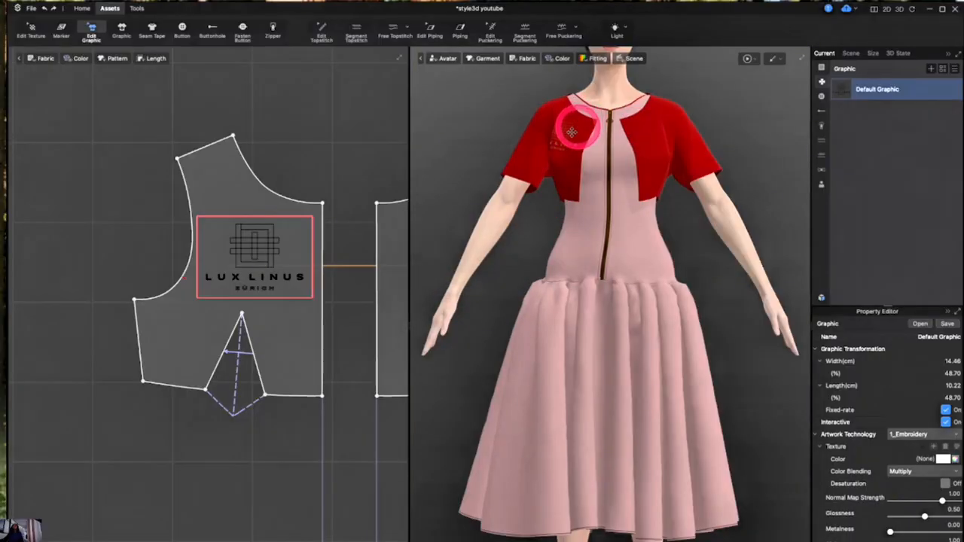
Orbit and zoom the 3D view to examine the logo on the jacket's front panel
scroll(630, 92, "up", 5)
right_click_drag(628, 100, 669, 165)
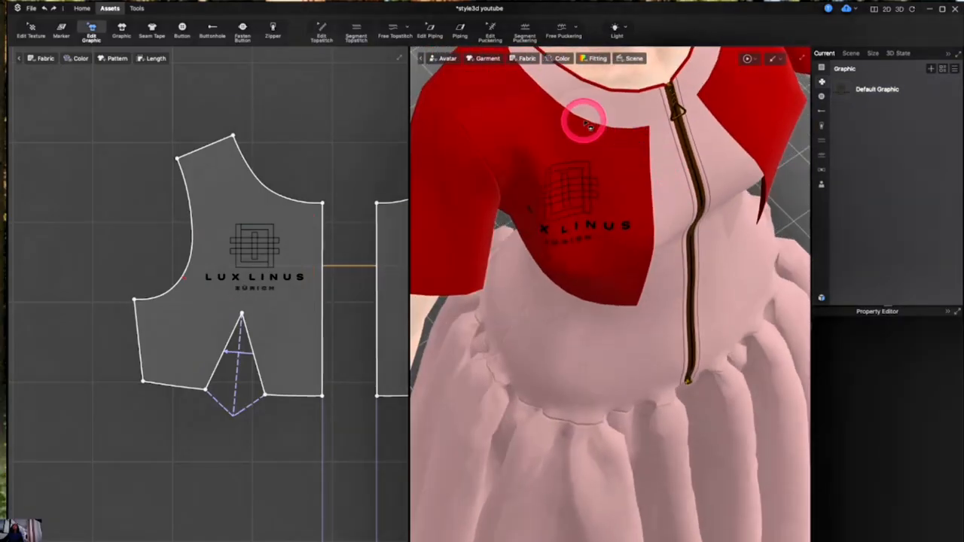
scroll(581, 120, "up", 8)
scroll(587, 125, "down", 3)
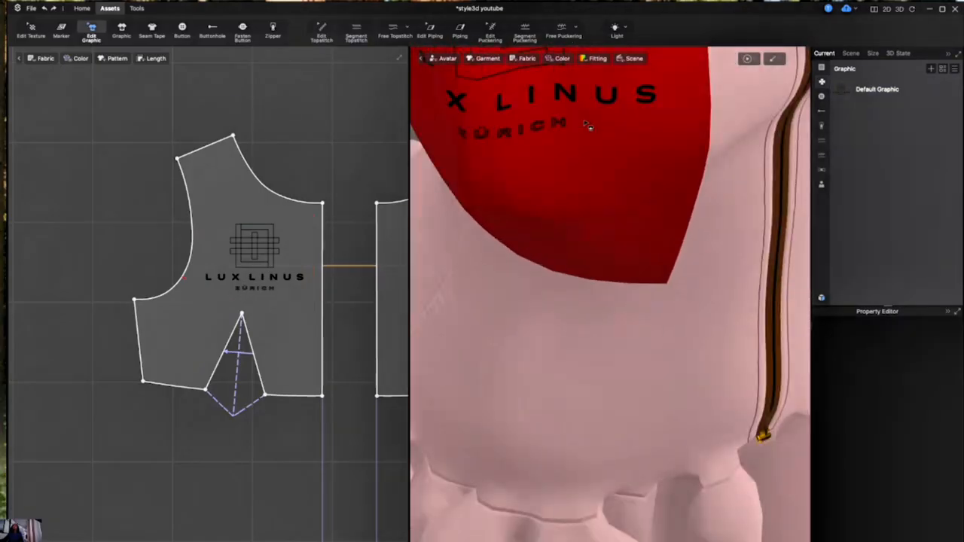
Try the Bright_Leather_Print and Foil_Print artwork technologies on the Default Graphic
left_click(915, 97)
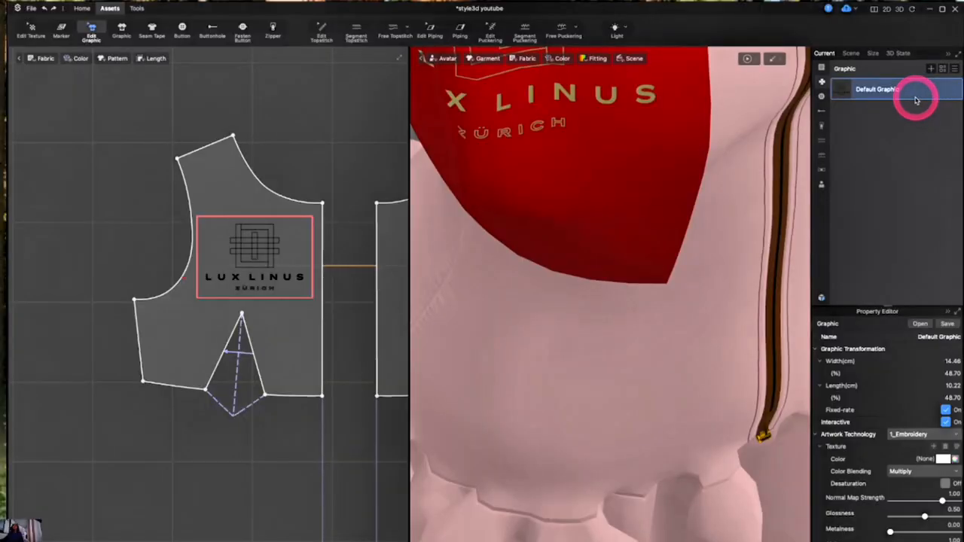
left_click(923, 432)
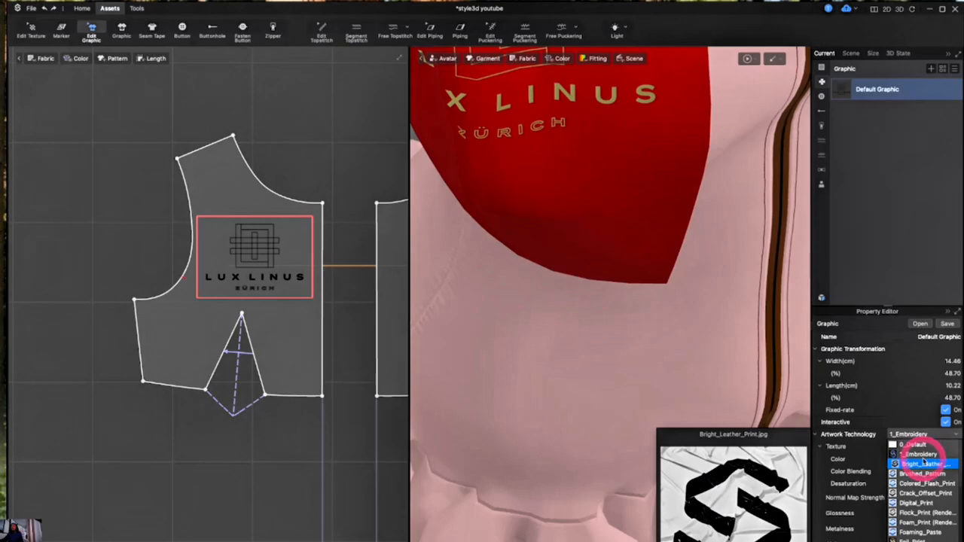
left_click(923, 463)
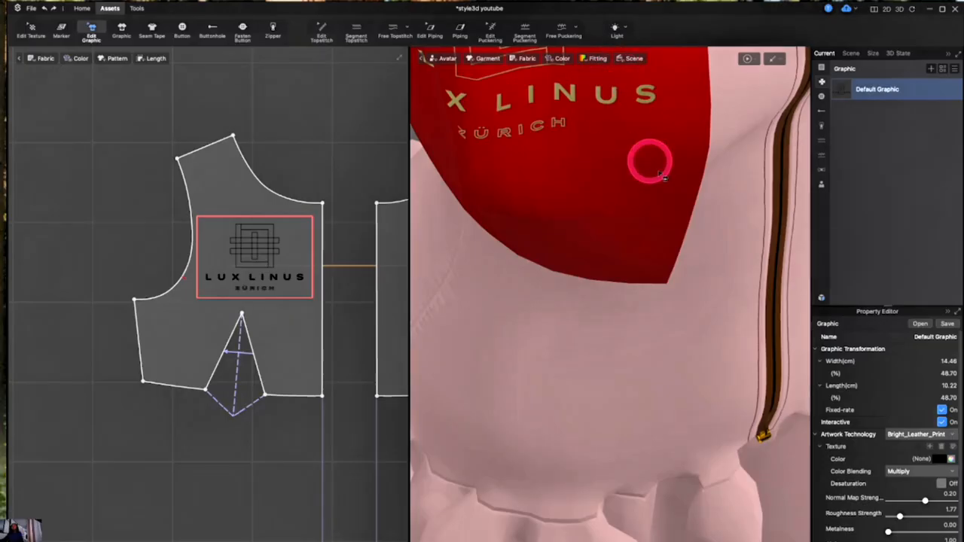
left_click(948, 435)
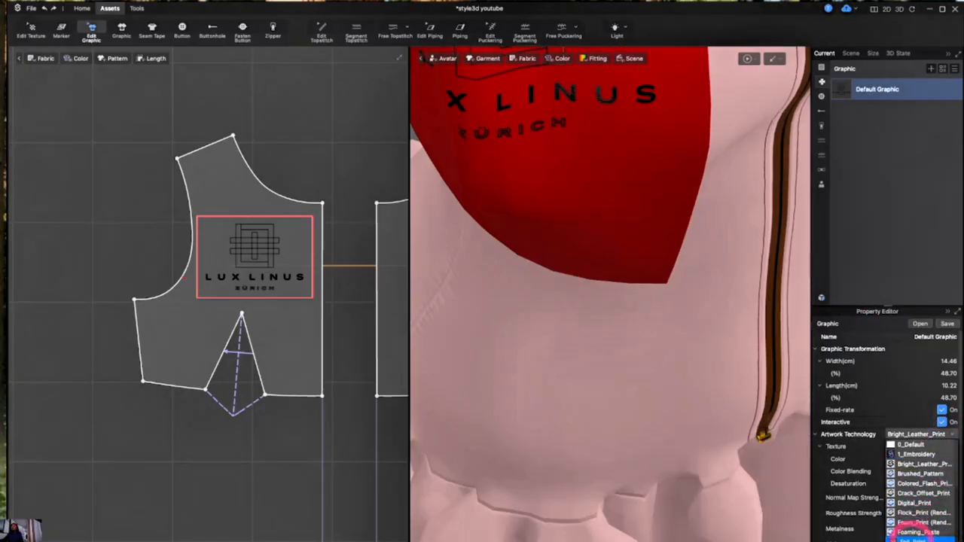
left_click(915, 536)
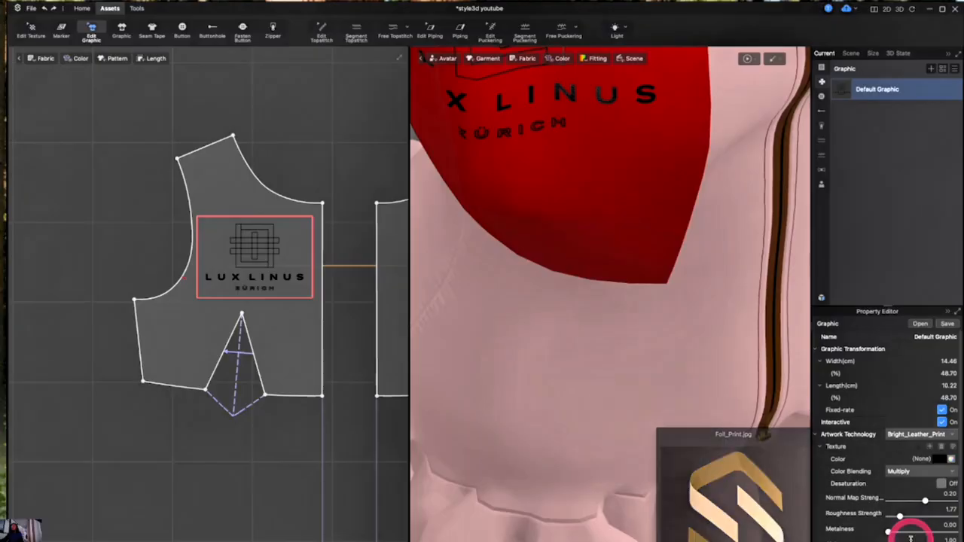
Switch the graphic's artwork technology back to 1_Embroidery, continuing past the version prompt
left_click(930, 434)
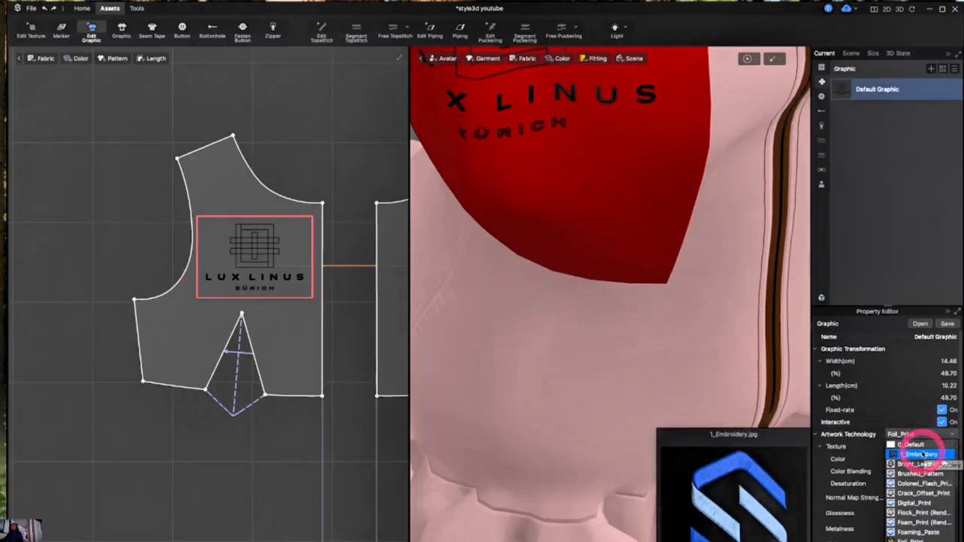
left_click(923, 454)
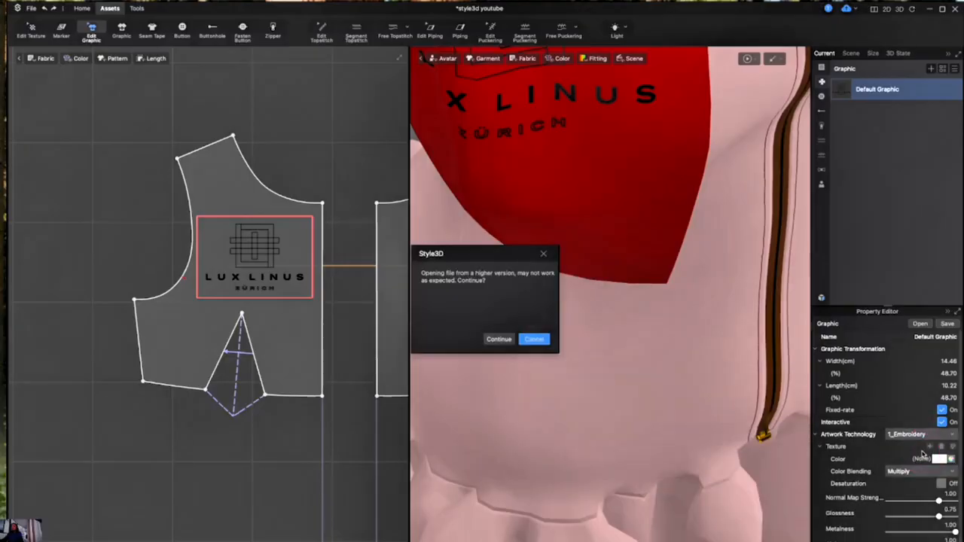
left_click(507, 338)
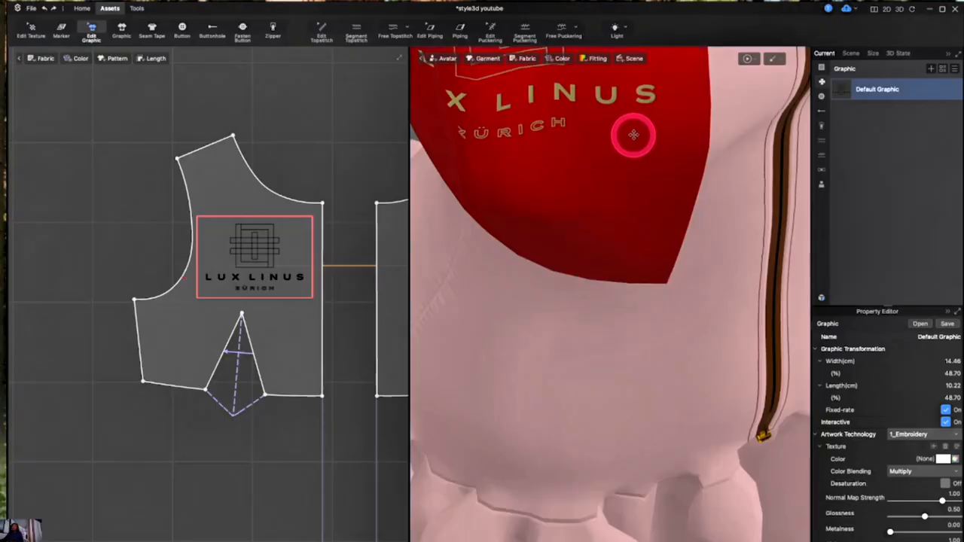
Zoom in closely on the embroidered logo in the 3D view to examine its stitching
left_click(627, 235)
mouse_move(626, 233)
right_mouse_down()
mouse_move(583, 233)
mouse_move(643, 265)
mouse_move(634, 251)
right_mouse_up()
scroll(572, 378, "up", 5)
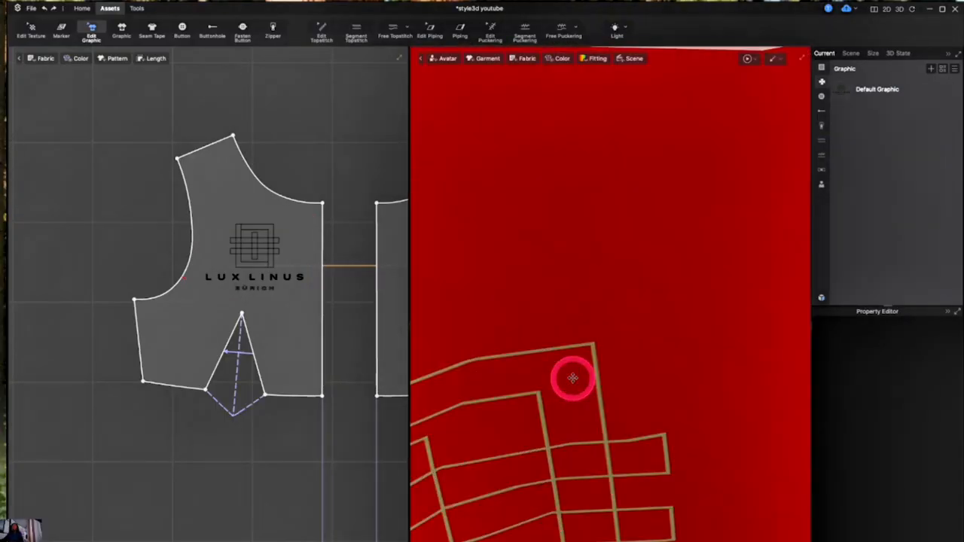
scroll(575, 380, "down", 4)
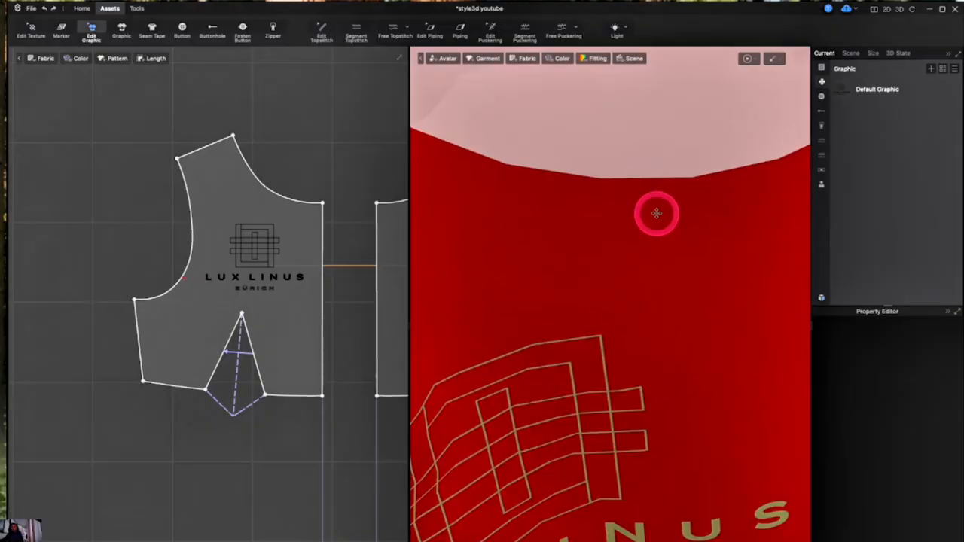
scroll(658, 212, "down", 3)
scroll(660, 213, "down", 8)
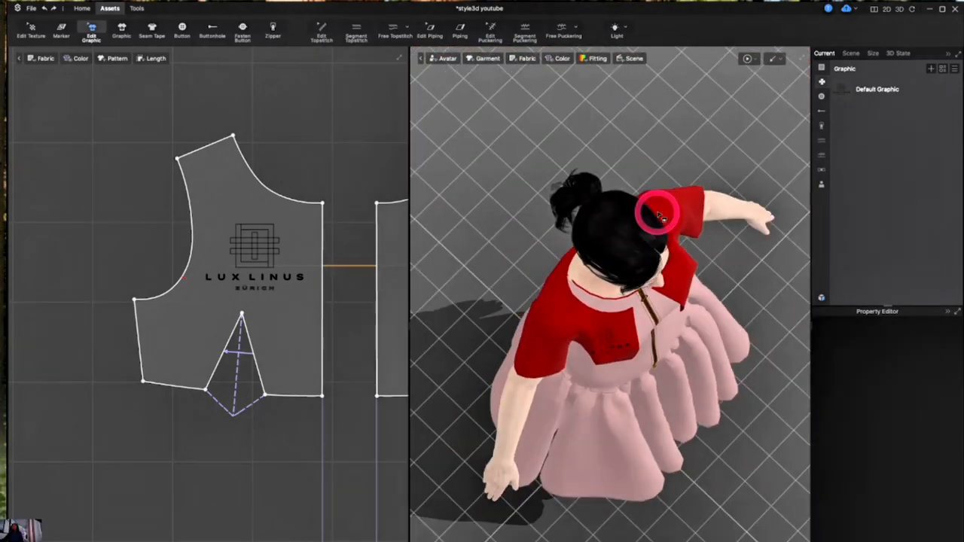
right_click_drag(652, 238, 630, 178)
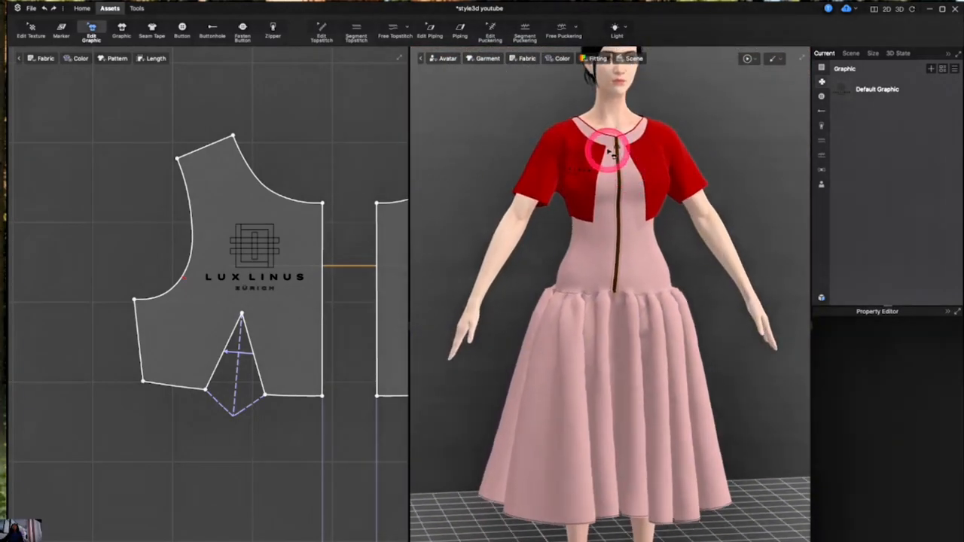
Tile the logo texture with Extend to Other Side enabled and scale the tile down in the texture editor
left_click(859, 94)
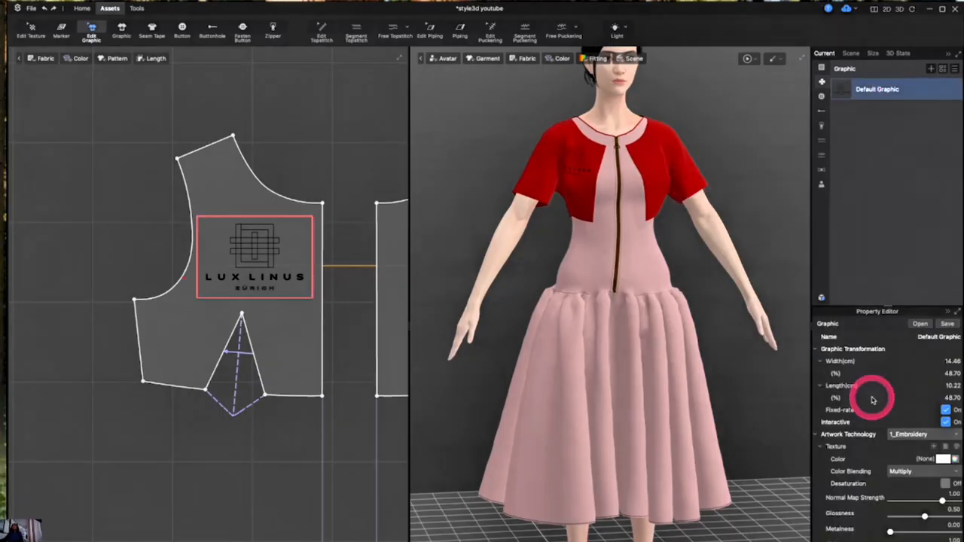
mouse_move(931, 432)
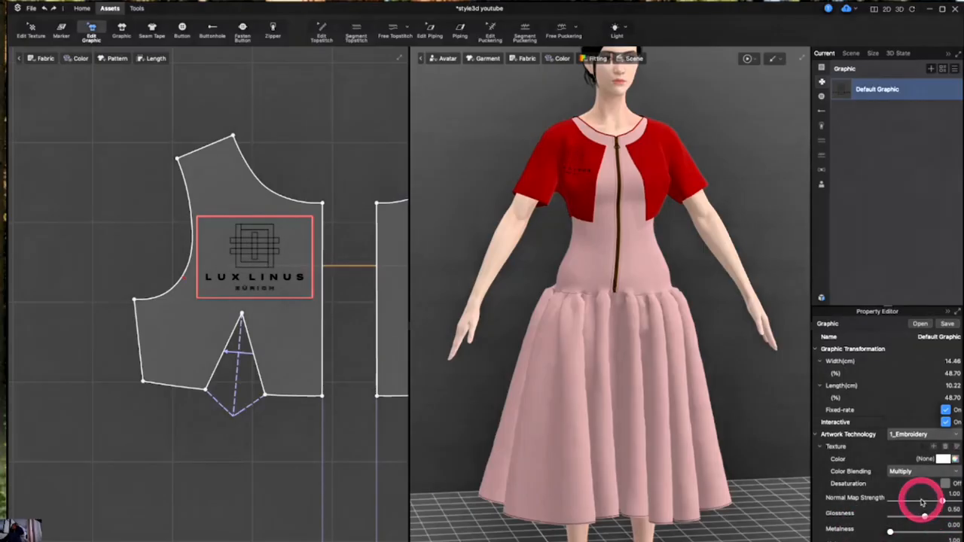
left_click(956, 446)
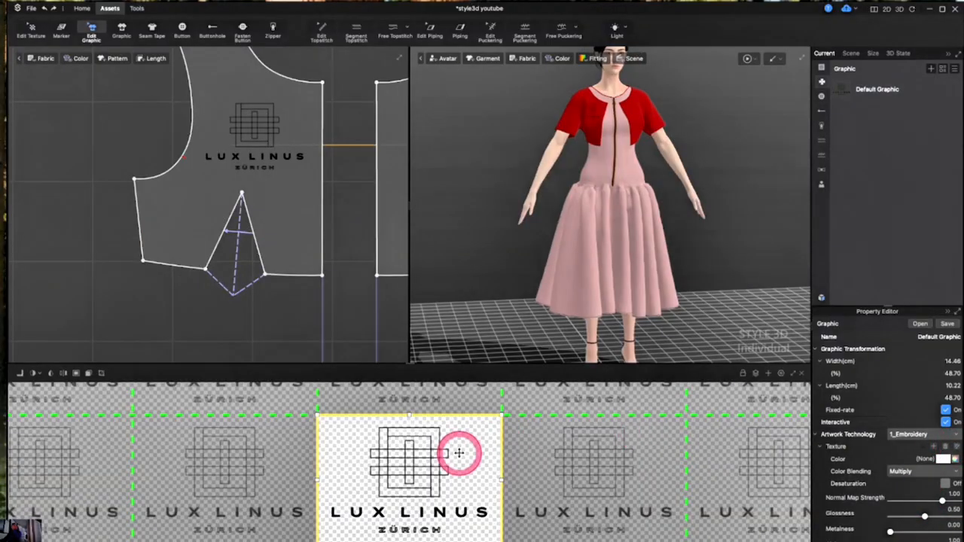
left_click(76, 376)
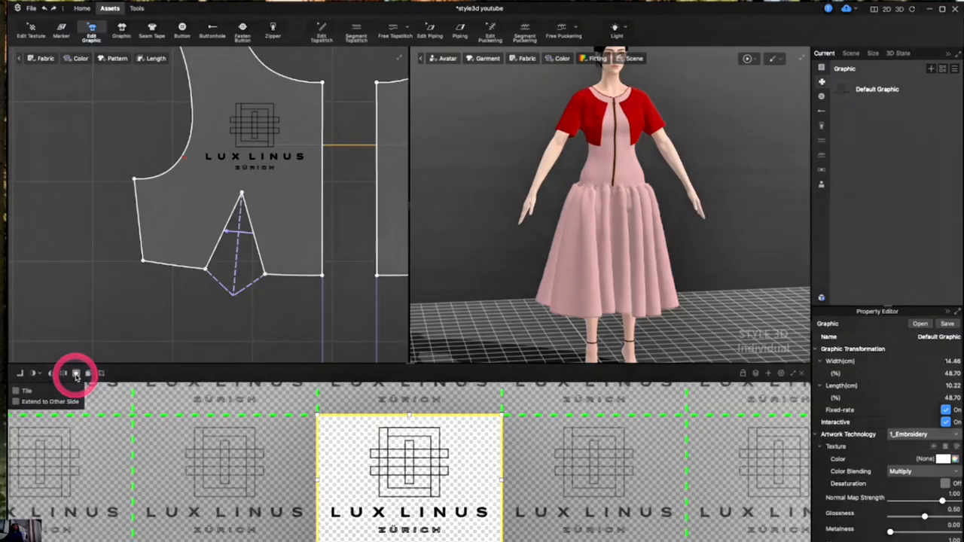
left_click(15, 401)
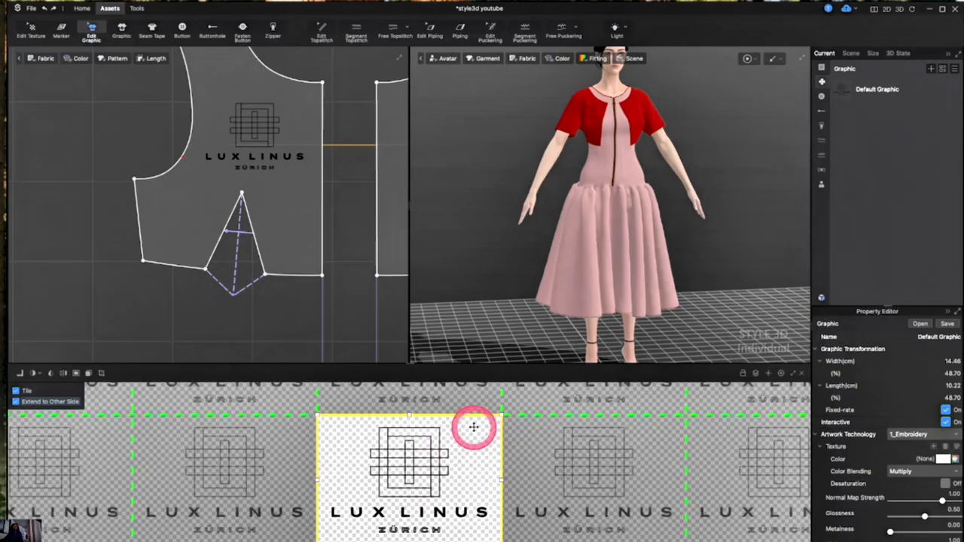
left_click_drag(493, 422, 390, 525)
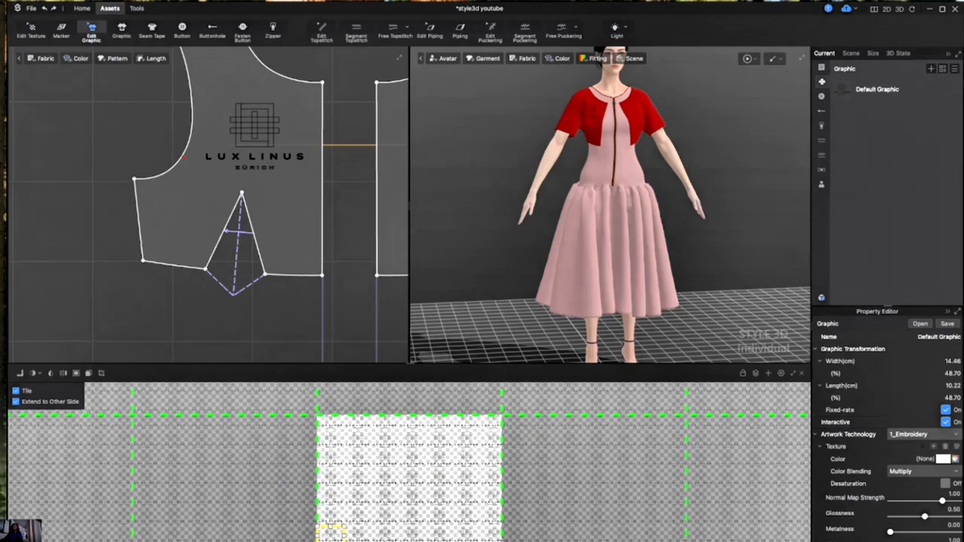
Enlarge the tiled graphic on the pattern so it covers the whole front panel
left_click(801, 374)
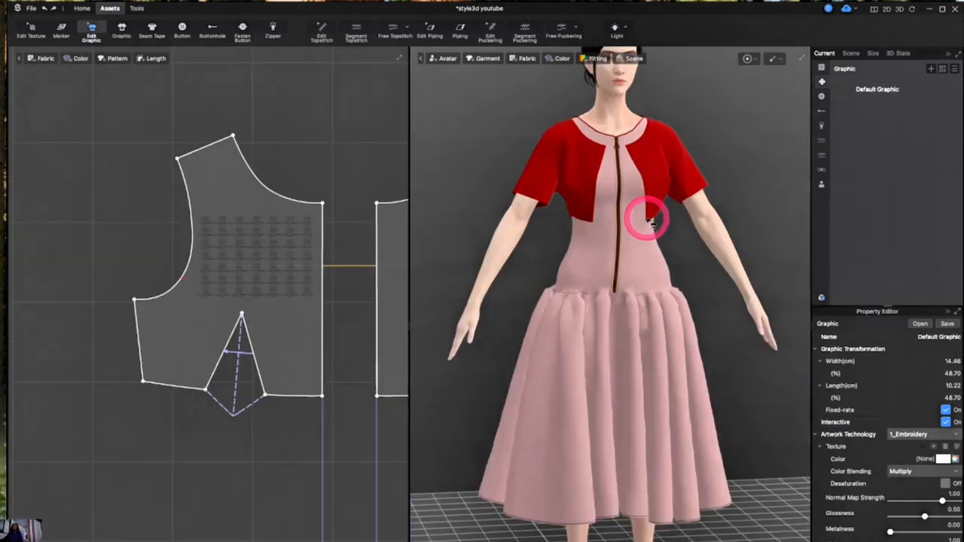
left_click(266, 230)
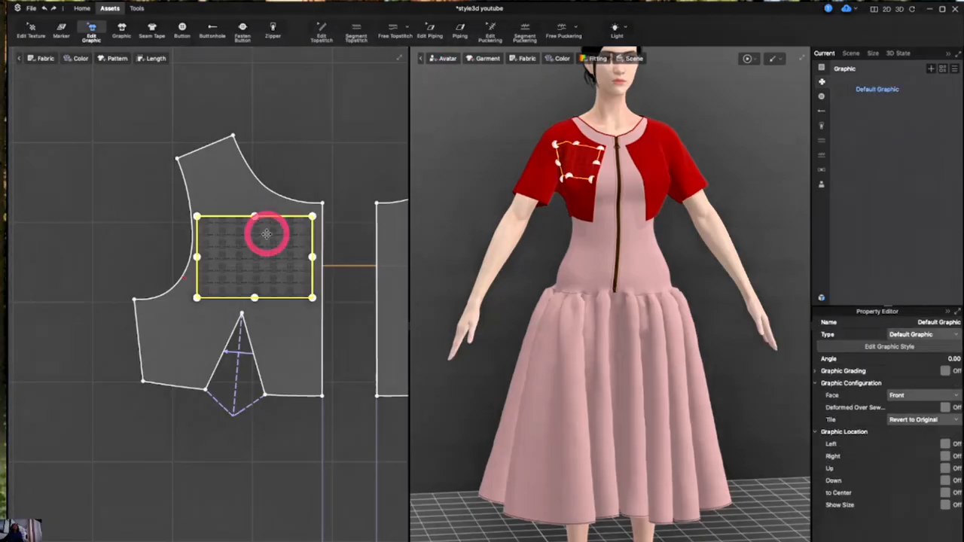
left_click_drag(311, 216, 476, 16)
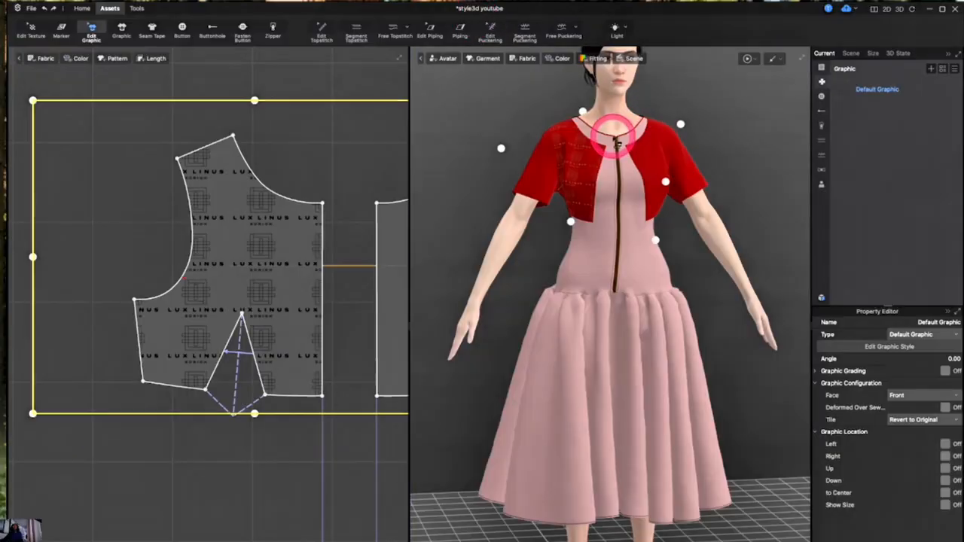
Select the Default Graphic and then Fabric 1 to inspect the tiled logo on the jacket
scroll(614, 139, "up", 5)
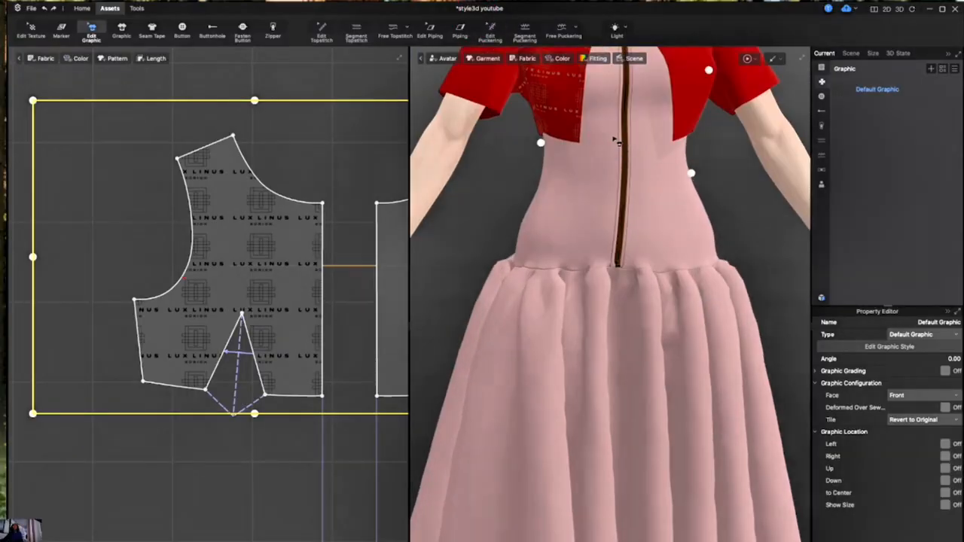
left_click(890, 90)
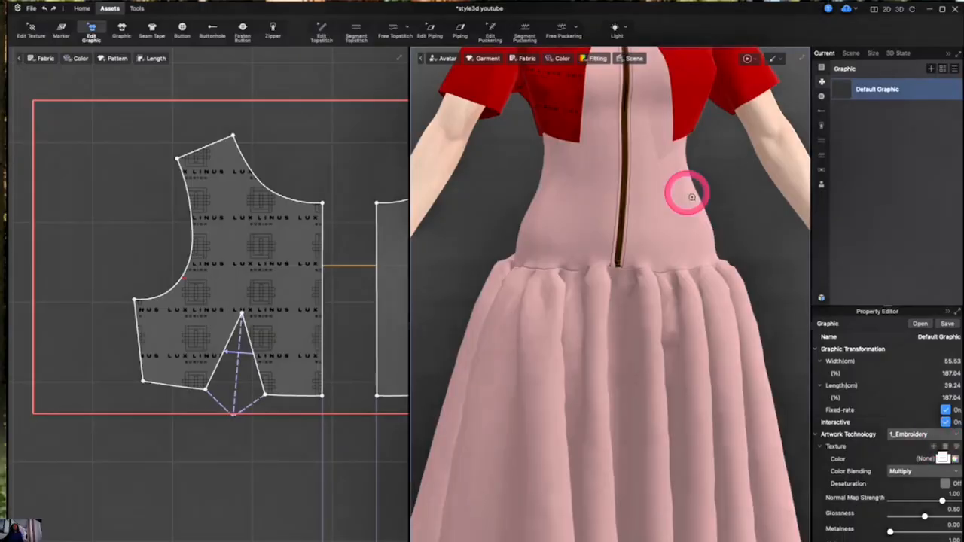
scroll(689, 192, "down", 3)
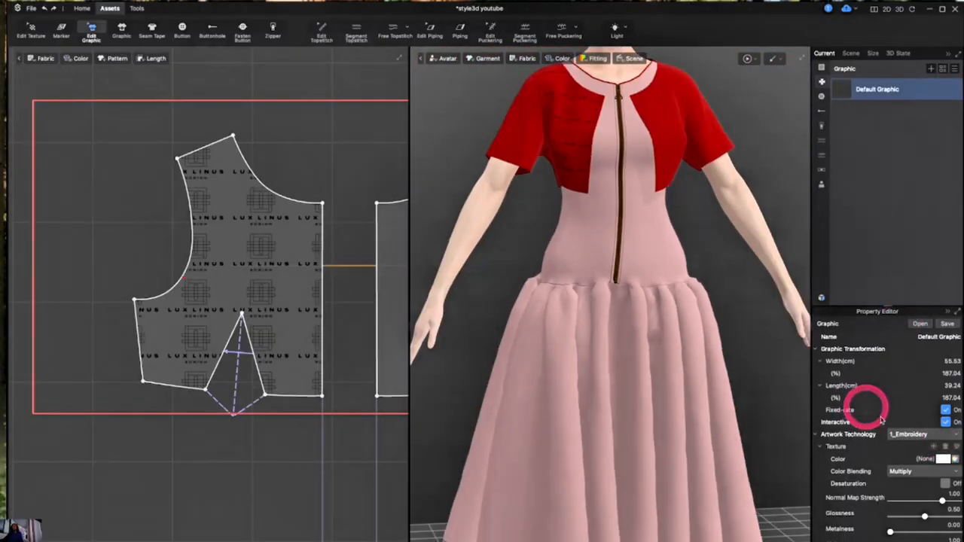
left_click(821, 67)
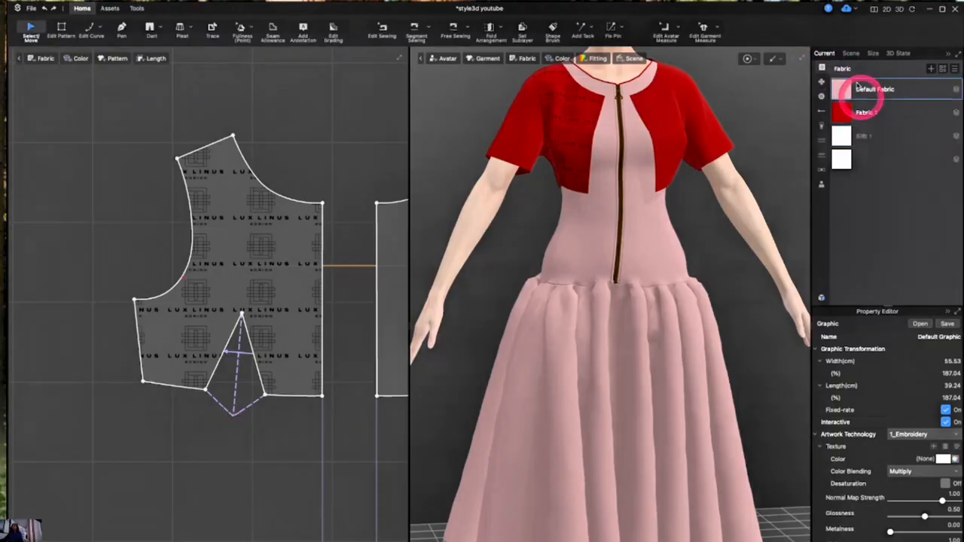
left_click(880, 115)
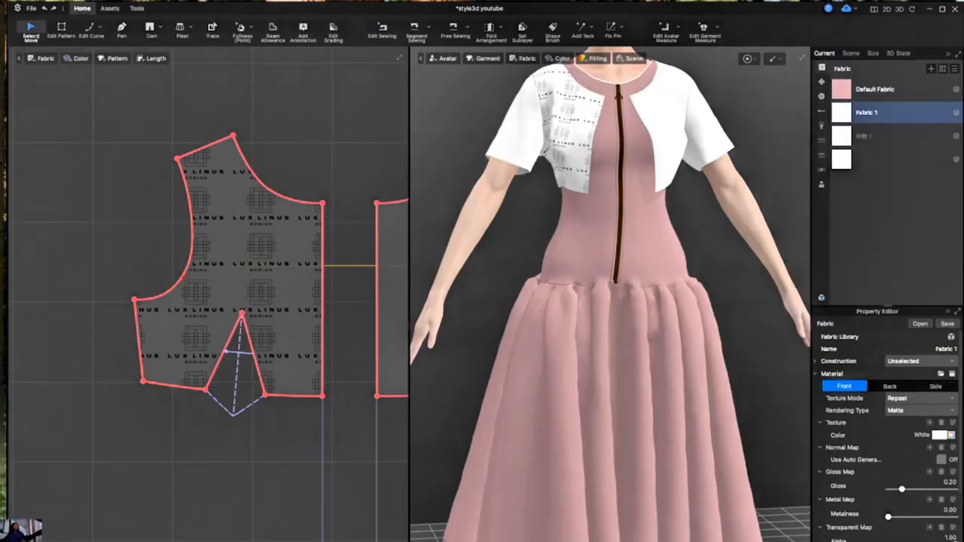
scroll(624, 172, "up", 3)
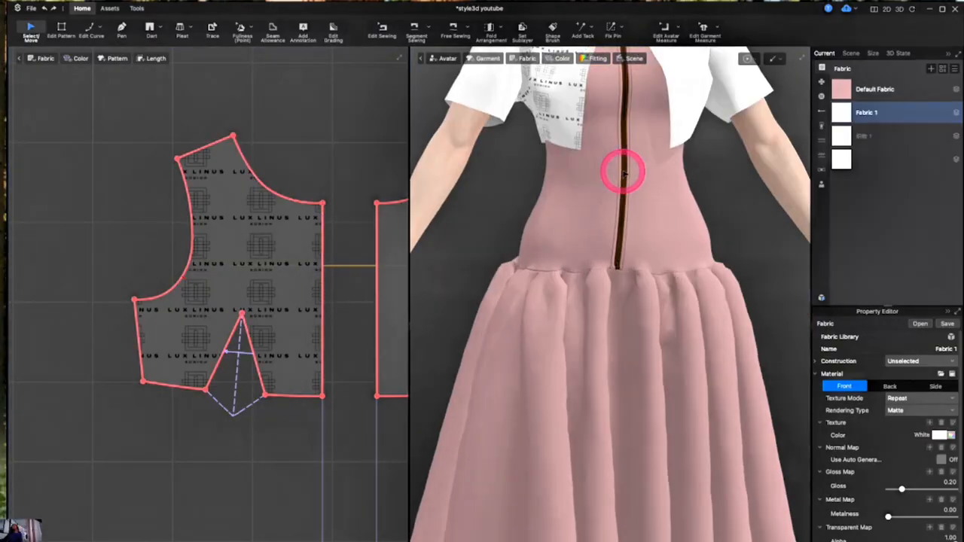
scroll(624, 173, "down", 2)
scroll(624, 172, "down", 2)
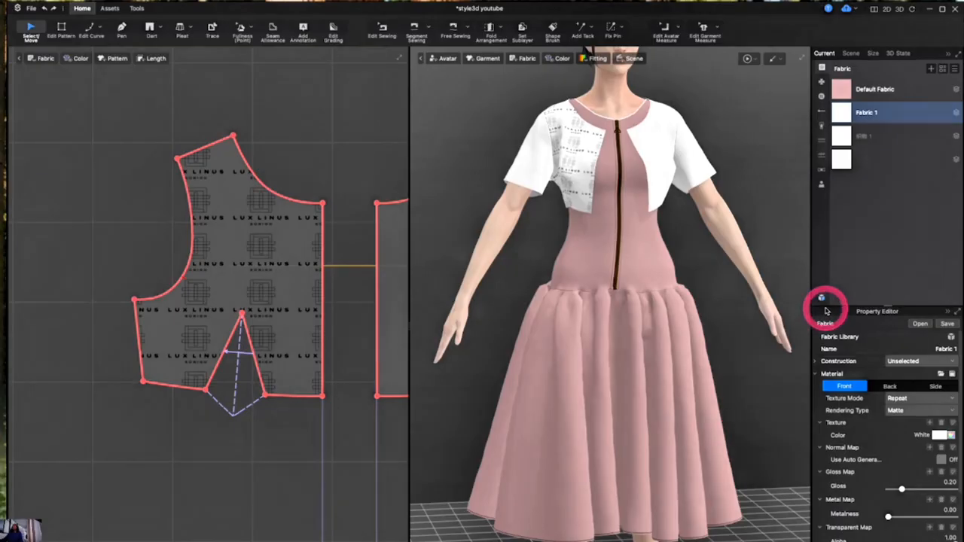
Undo the recent changes repeatedly until the logo graphic is removed from the front panel
key("ctrl+z")
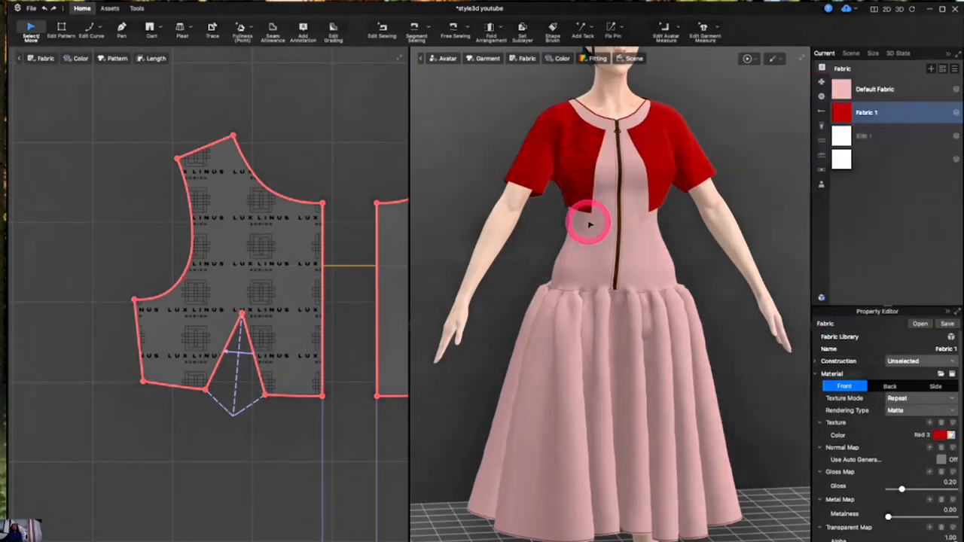
left_click(589, 224)
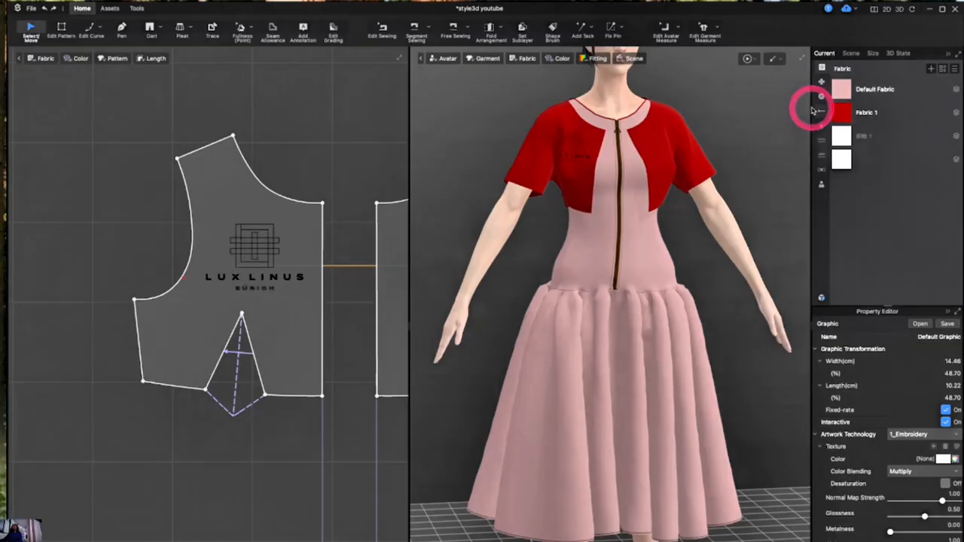
left_click(812, 111)
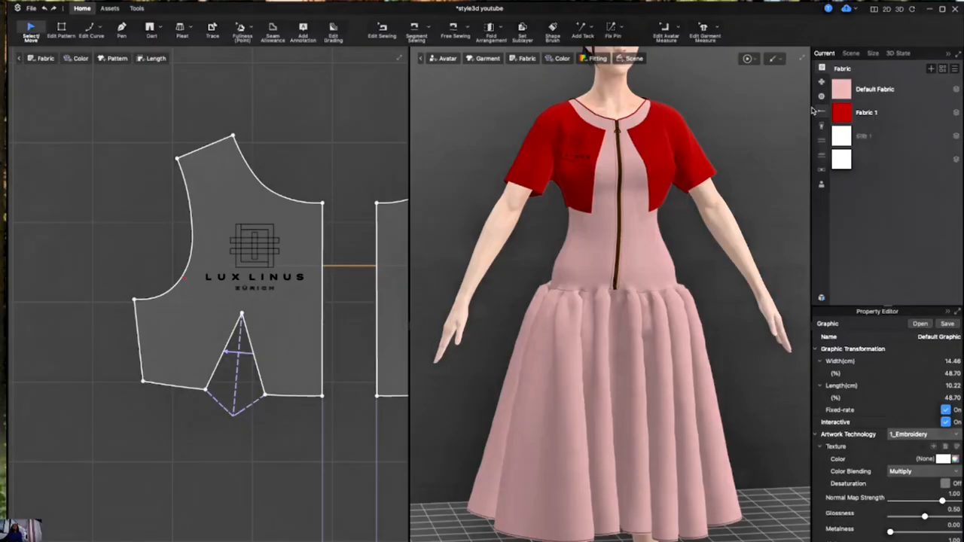
key("ctrl+z")
key("ctrl+z")
key("ctrl+z")
key("ctrl+z")
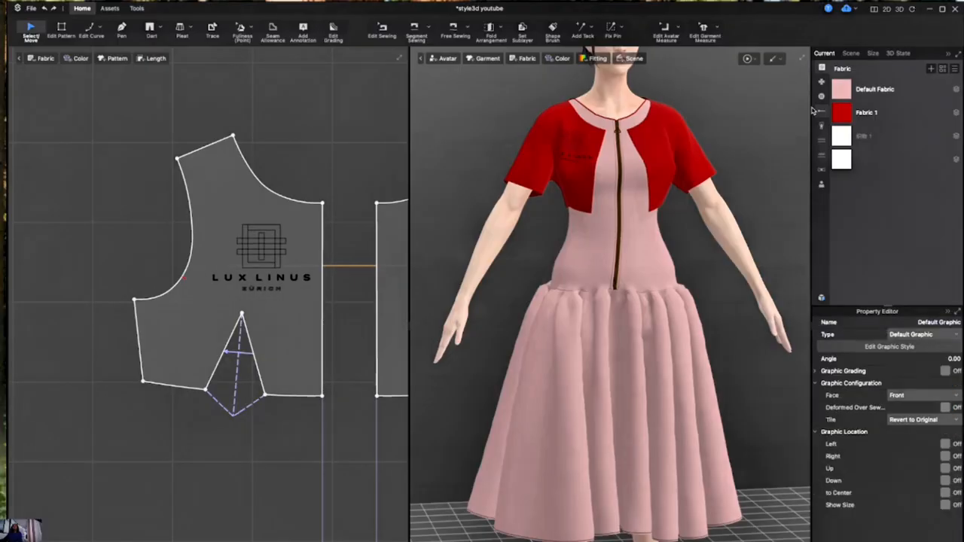
key("ctrl+z")
key("ctrl+z")
key("ctrl+z")
key("ctrl+z")
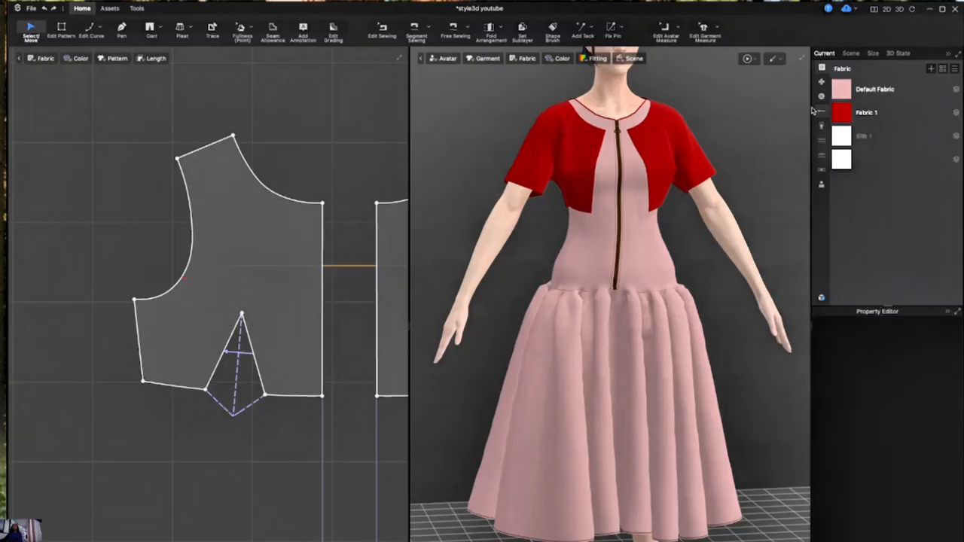
Switch from the fabric list to the graphics library and add a new graphic
left_click(896, 88)
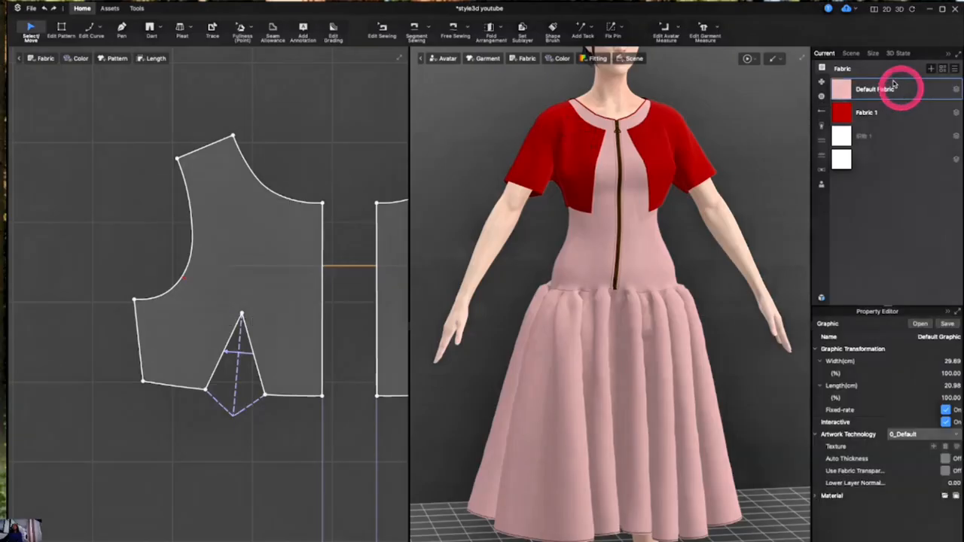
left_click(821, 83)
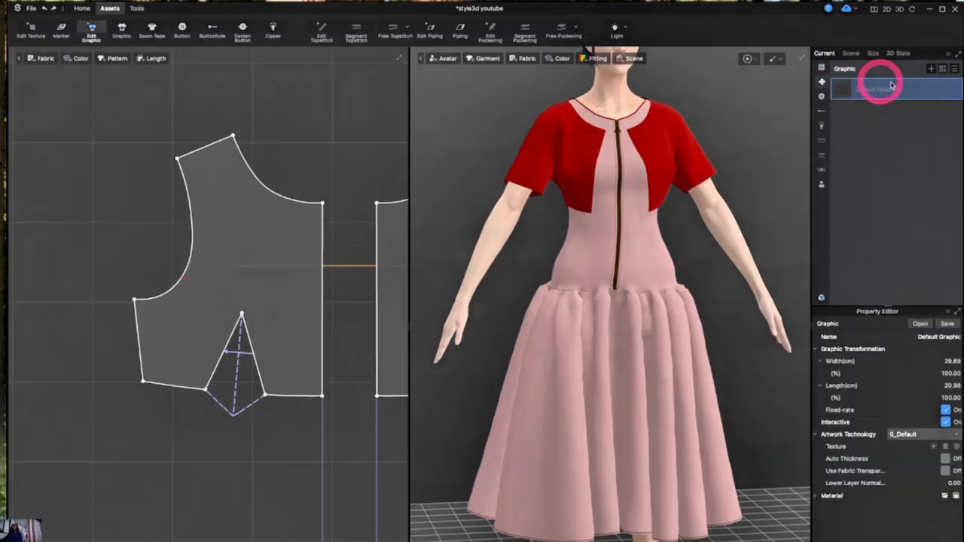
left_click(912, 90)
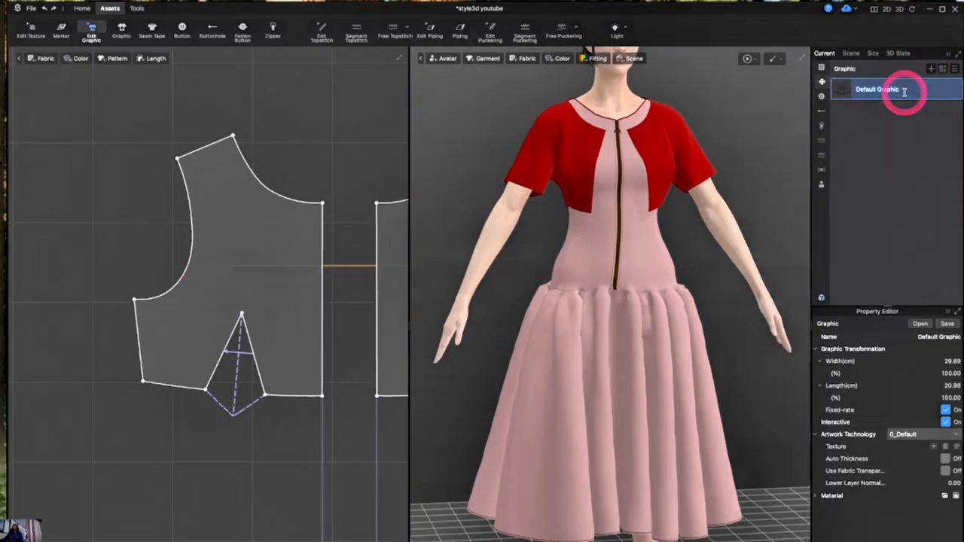
left_click(931, 69)
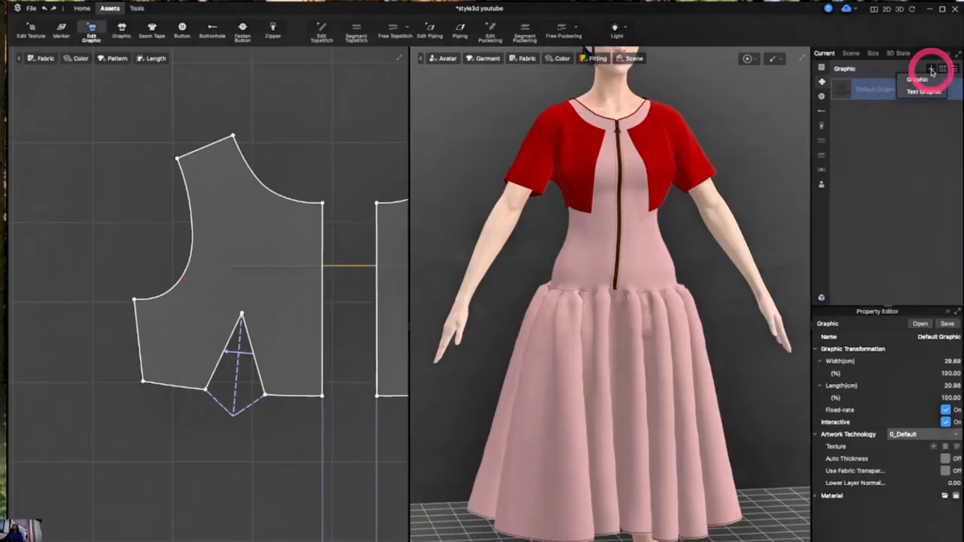
left_click(917, 79)
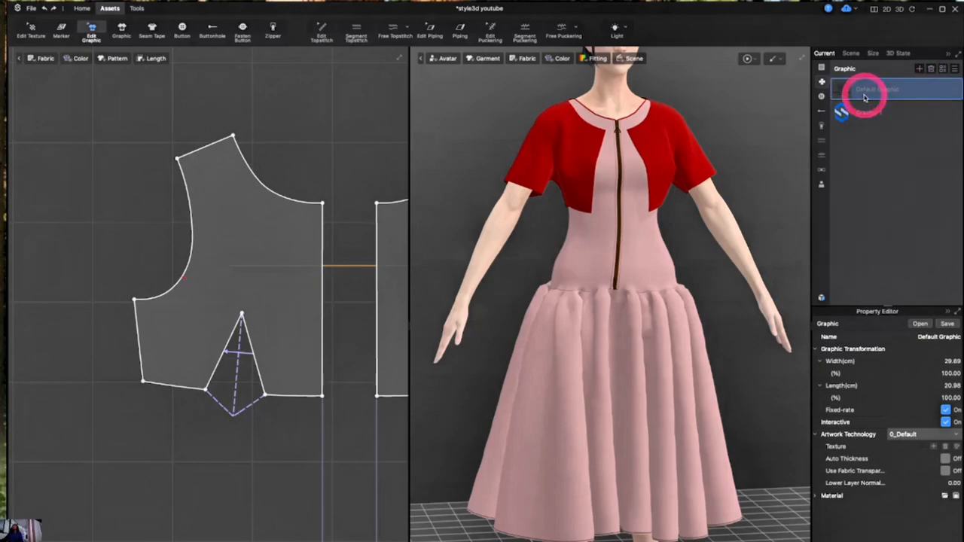
left_click(932, 70)
left_click(898, 86)
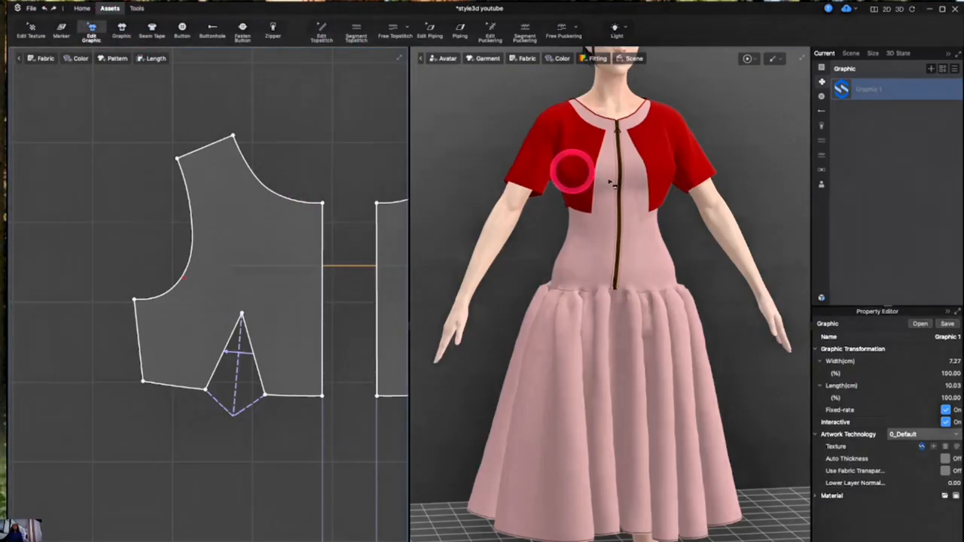
Load Final print.jpg from the Desktop's Lux linus 24 > print developments folder as the new graphic's texture
left_click(932, 448)
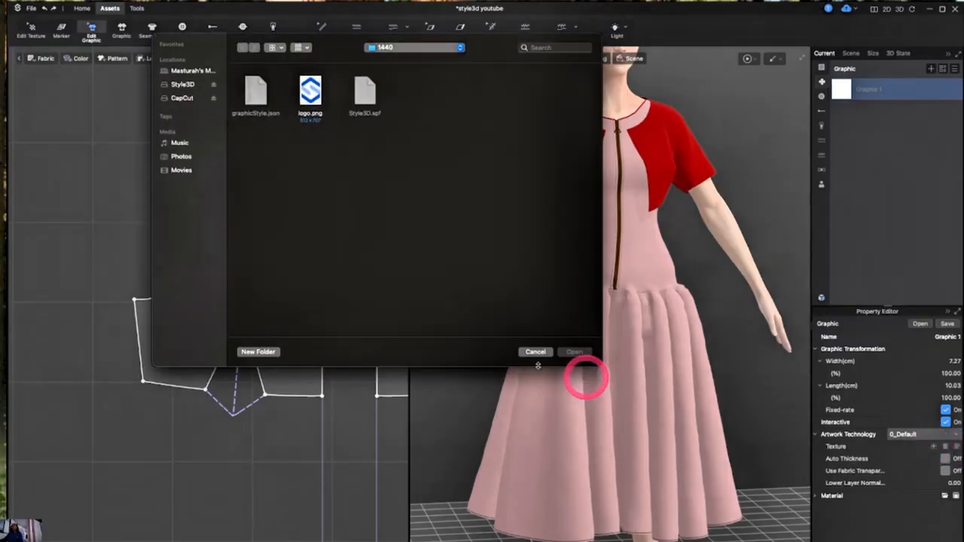
left_click(185, 71)
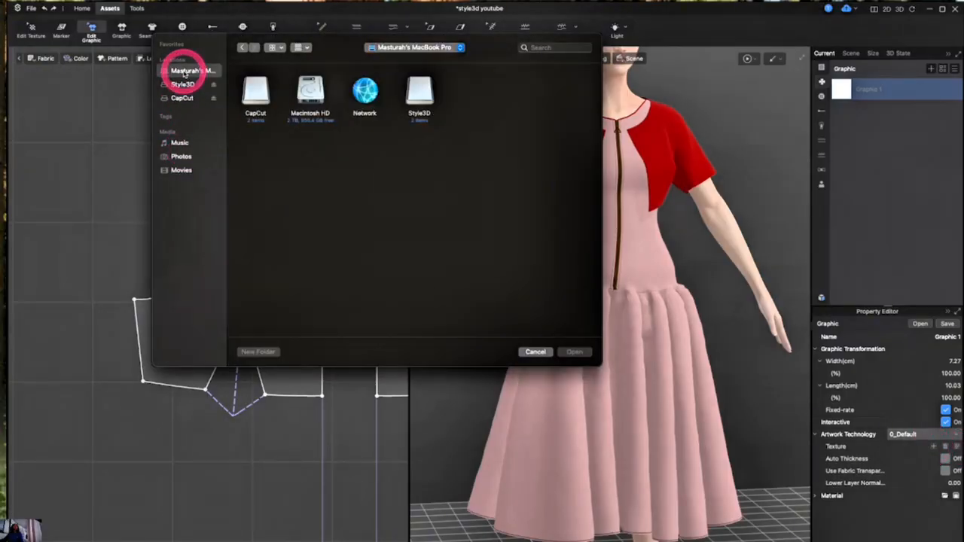
double_click(310, 90)
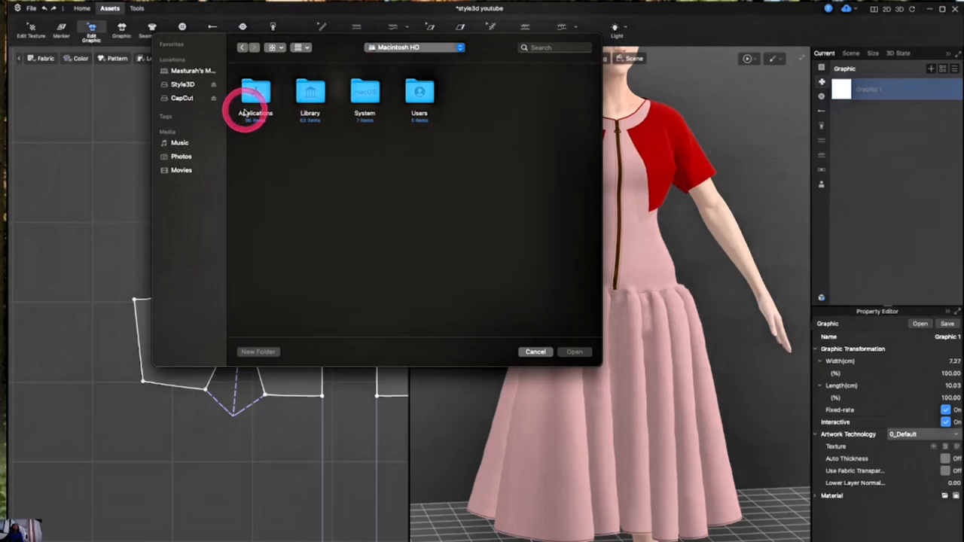
double_click(423, 96)
left_click(309, 93)
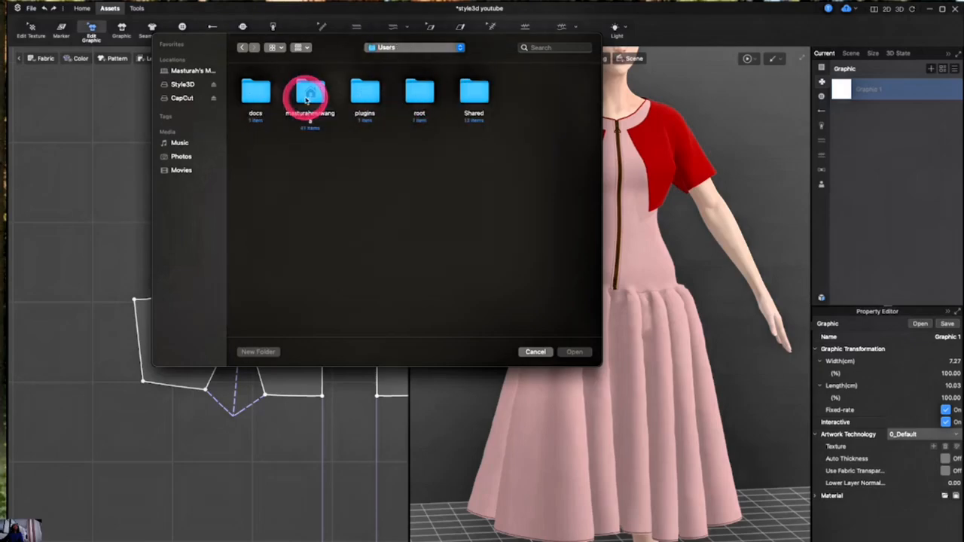
double_click(310, 94)
scroll(341, 195, "down", 5)
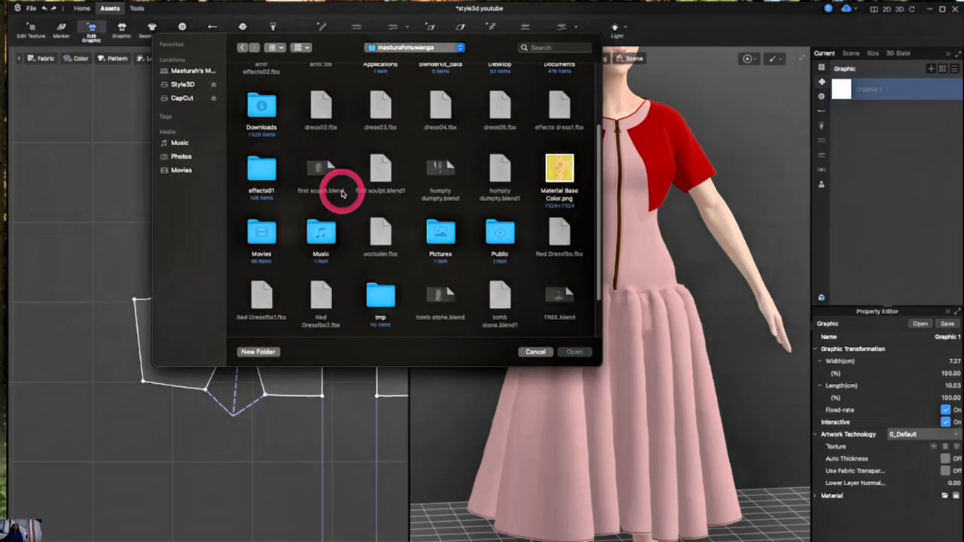
left_click(276, 46)
left_click(290, 101)
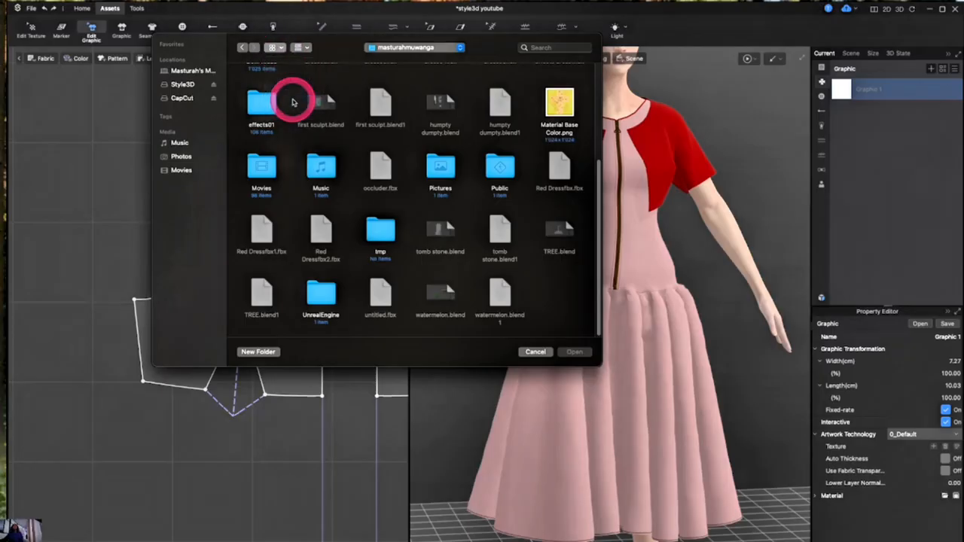
scroll(282, 233, "down", 5)
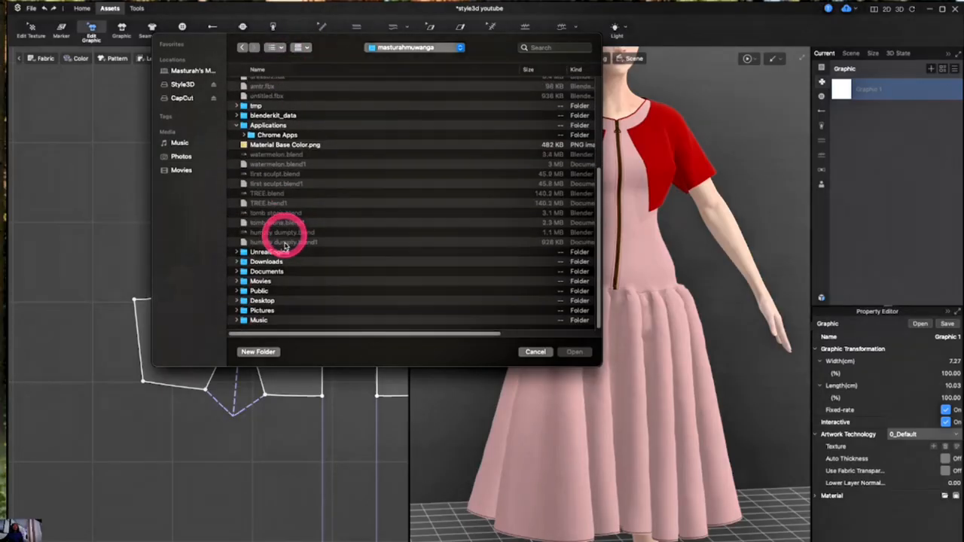
left_click(273, 301)
double_click(273, 300)
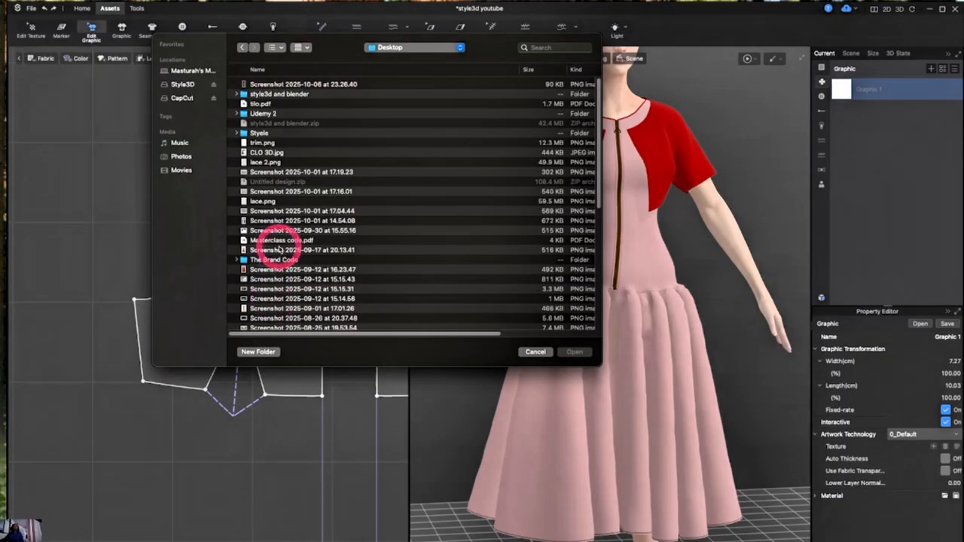
scroll(279, 249, "down", 5)
scroll(279, 248, "down", 3)
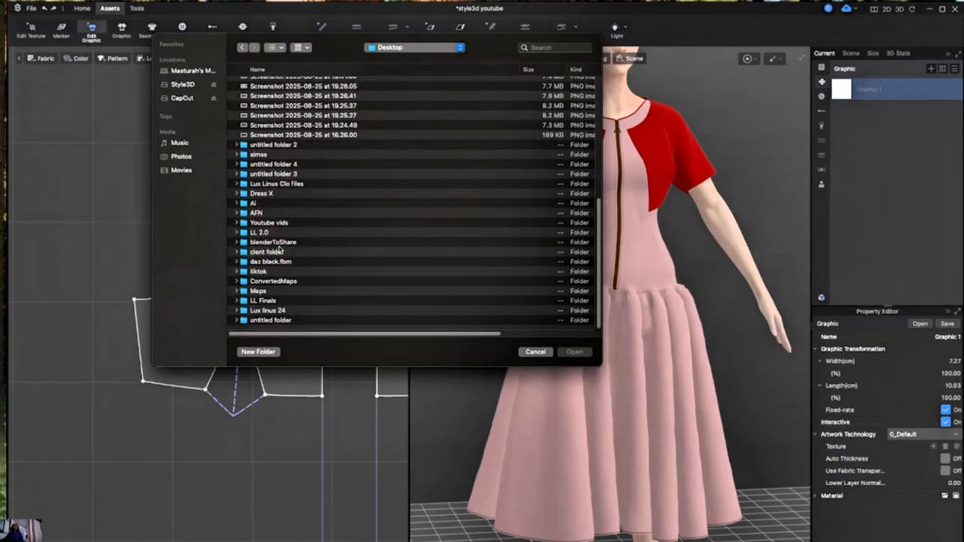
double_click(284, 310)
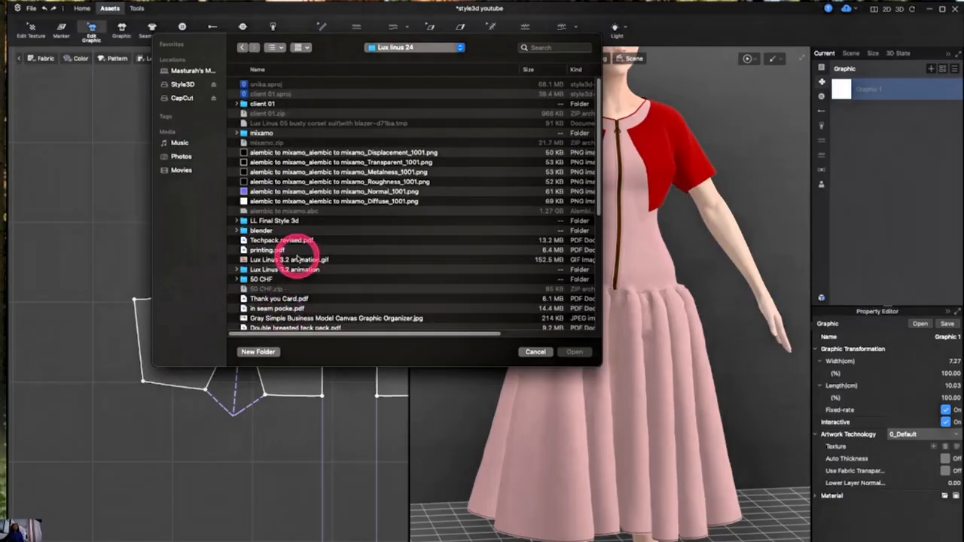
scroll(299, 259, "down", 5)
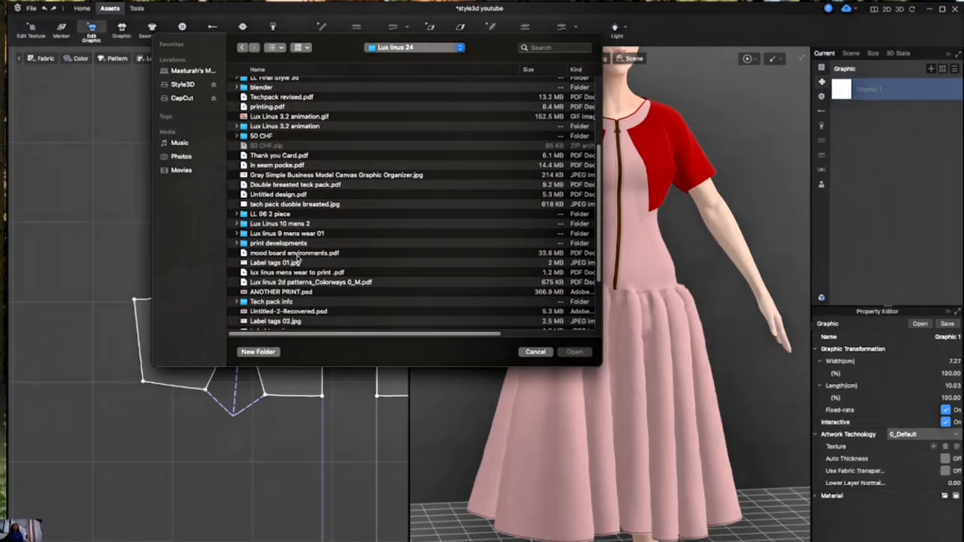
scroll(298, 260, "down", 4)
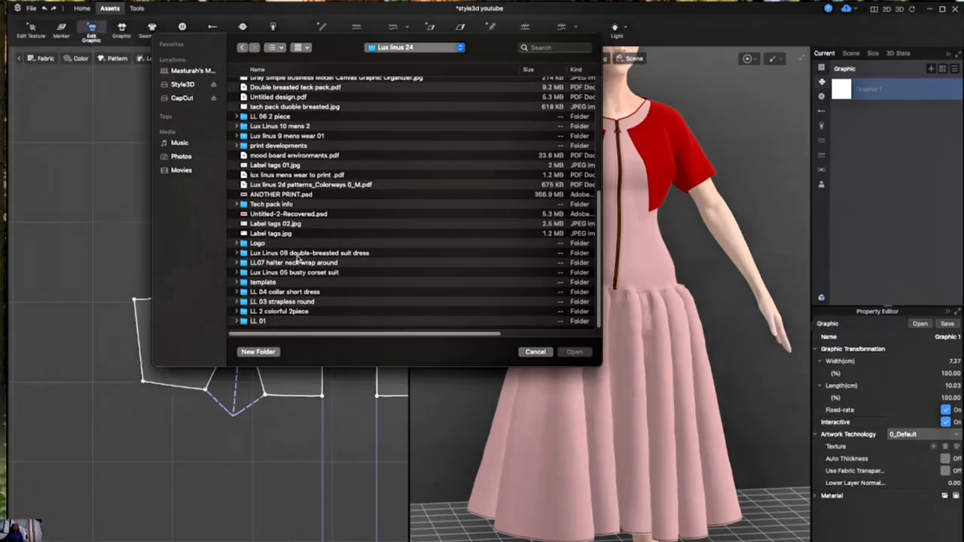
double_click(292, 145)
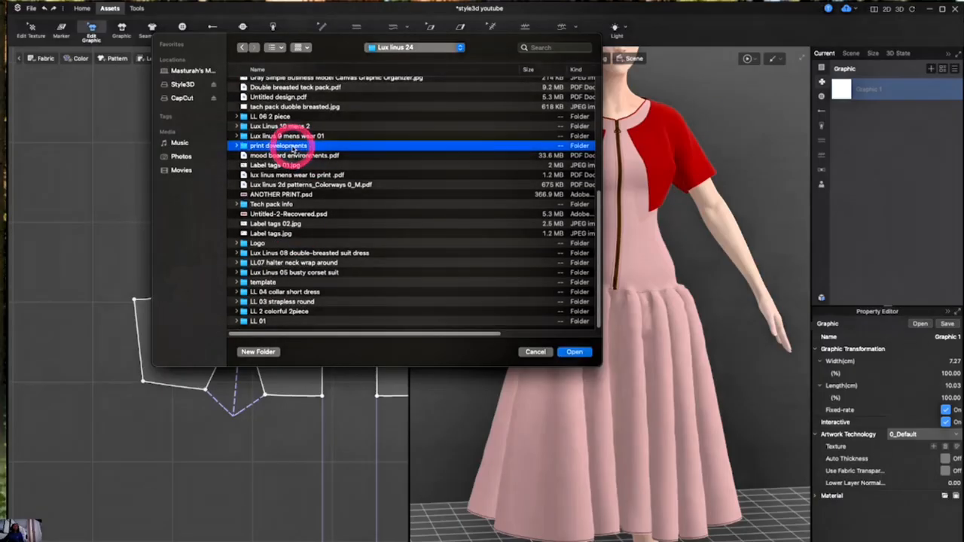
left_click(276, 48)
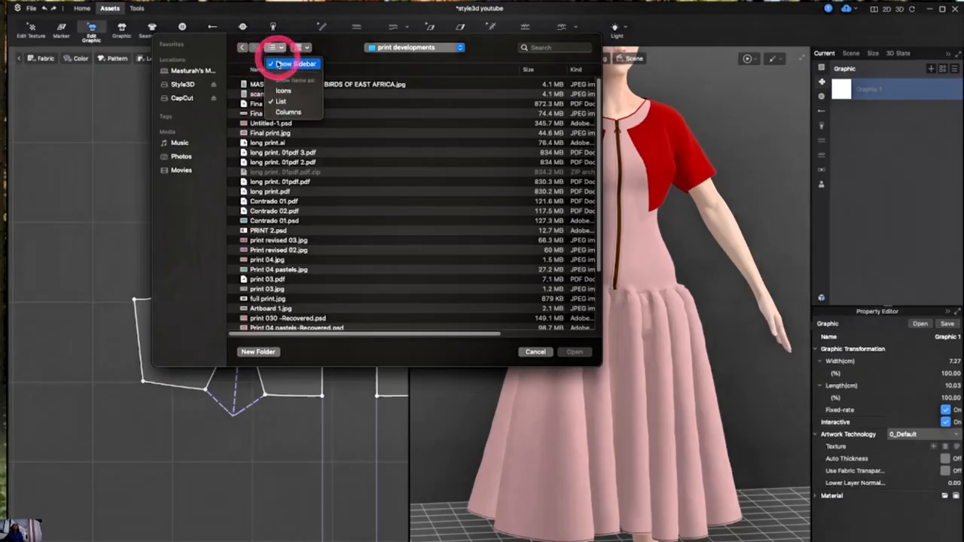
left_click(284, 90)
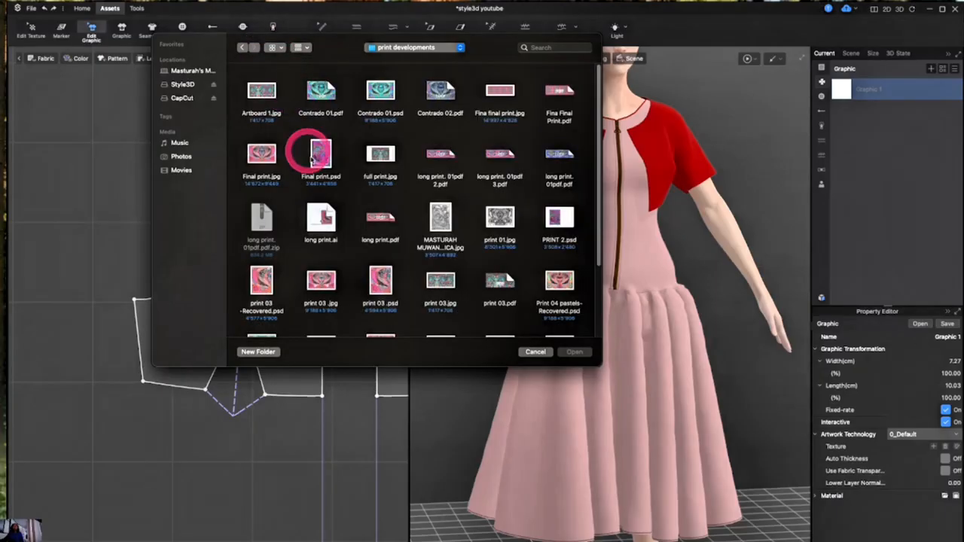
left_click(259, 155)
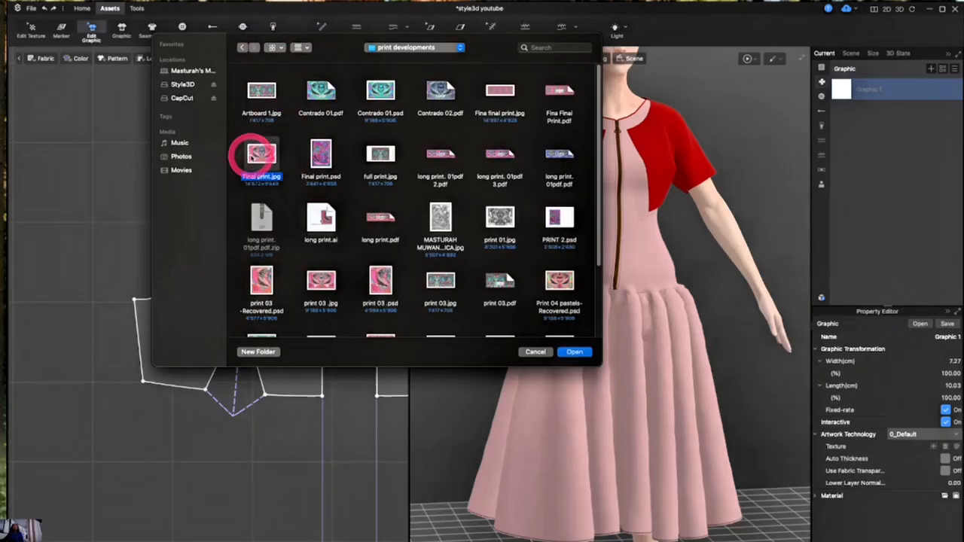
left_click(565, 354)
left_click(812, 376)
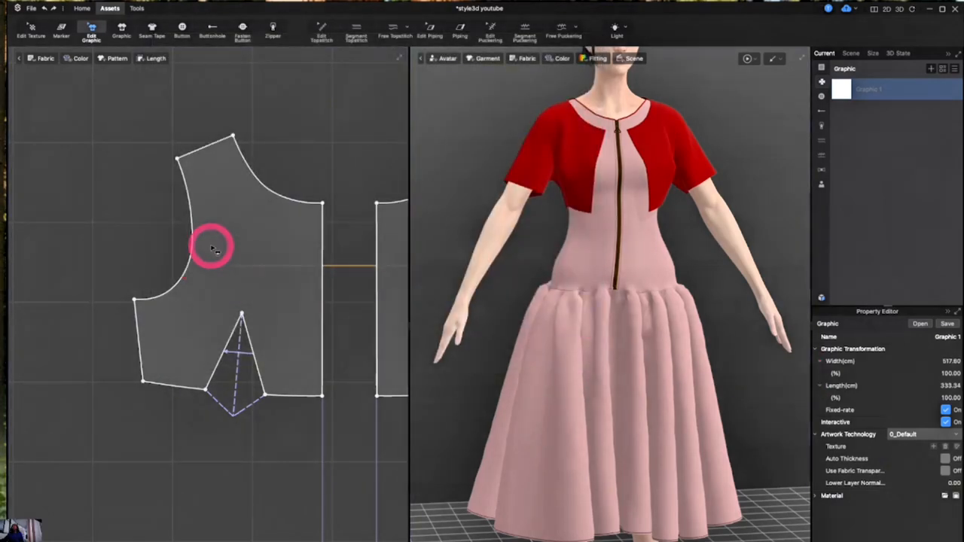
Place the print graphic onto the curved half-circle pattern piece with the Graphic tool
left_click(122, 29)
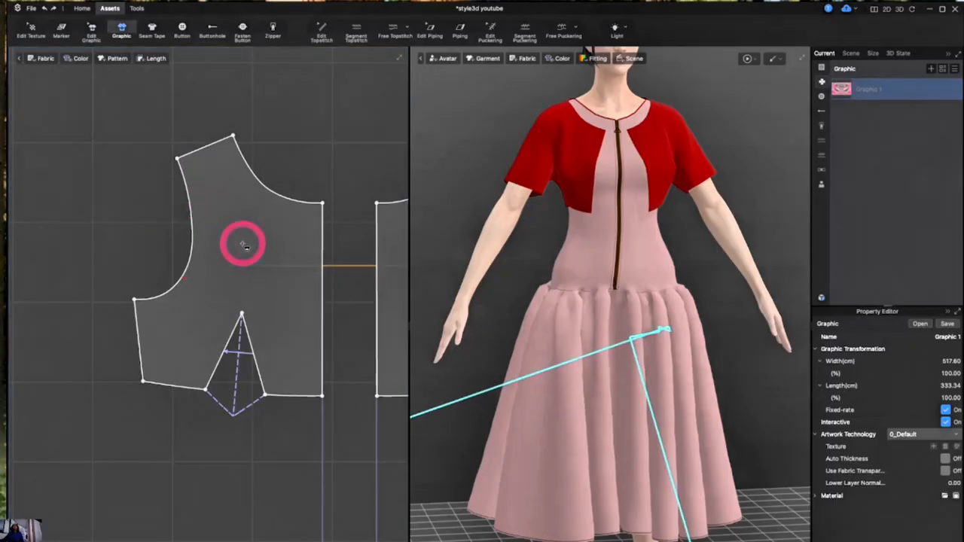
scroll(243, 244, "down", 10)
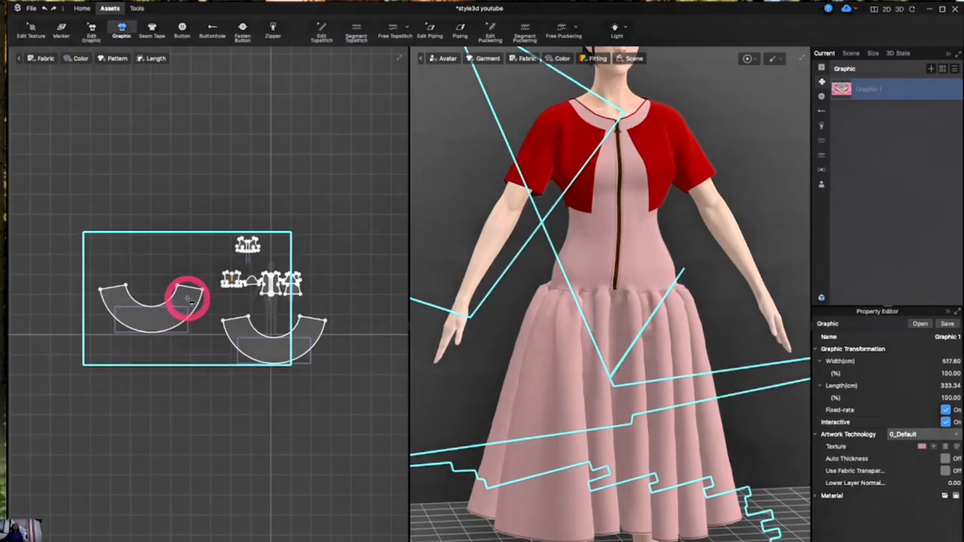
left_click(154, 325)
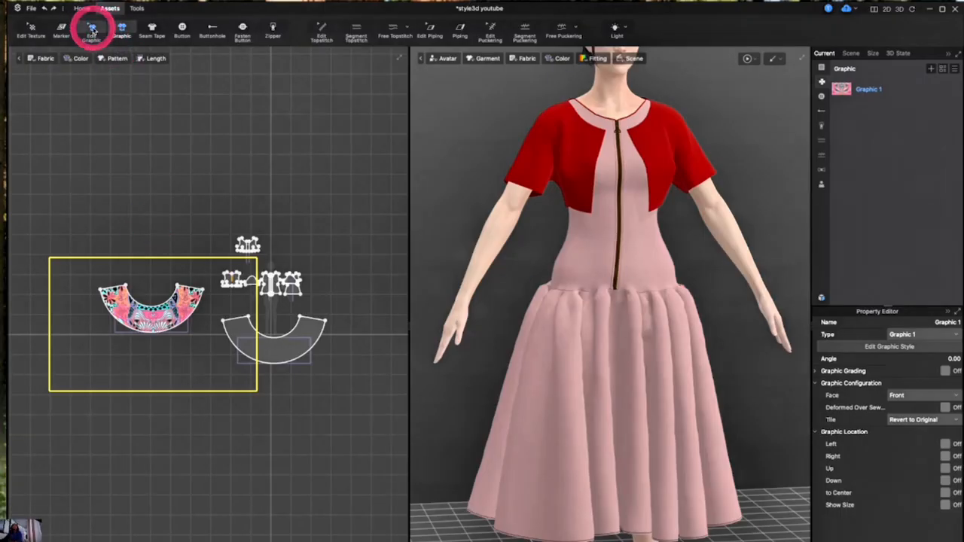
Scale the placed print down with Edit Graphic and reposition it to sit over the curved pattern piece
left_click(92, 30)
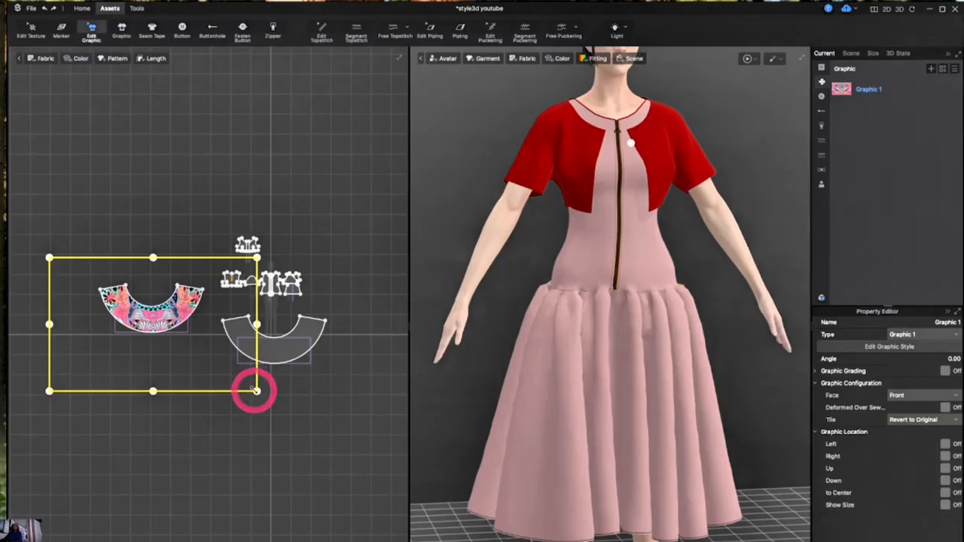
left_click_drag(256, 391, 196, 365)
left_click(171, 337)
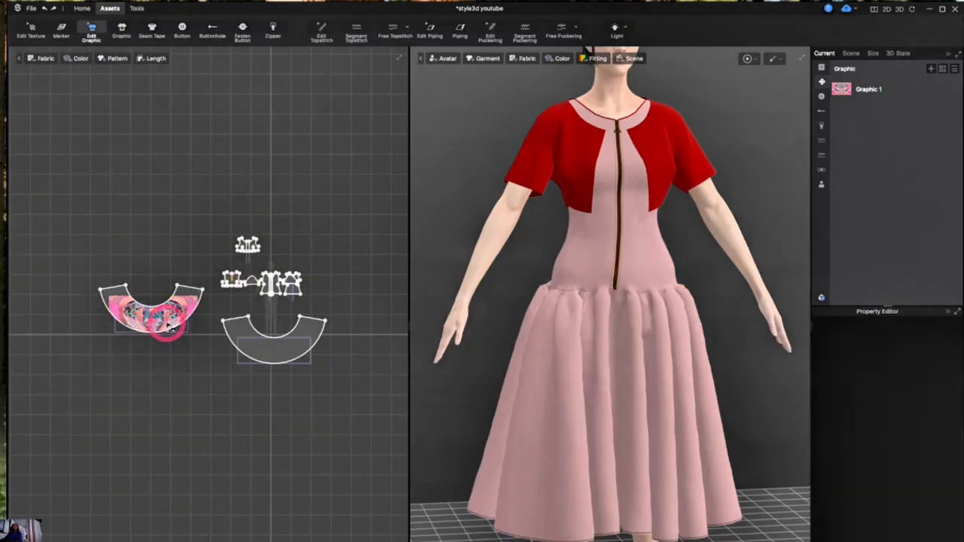
left_click(168, 325)
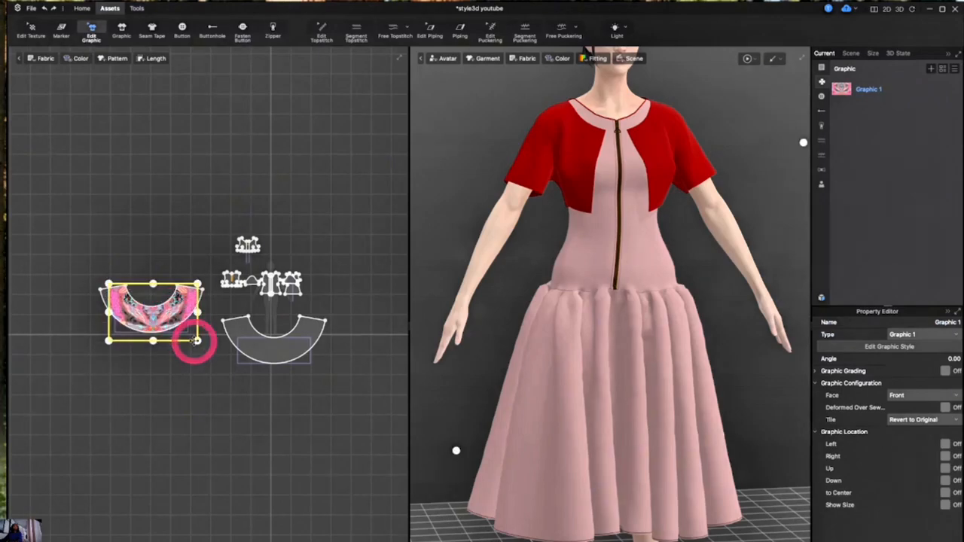
left_click_drag(202, 346, 206, 347)
left_click(167, 336)
left_click(161, 327)
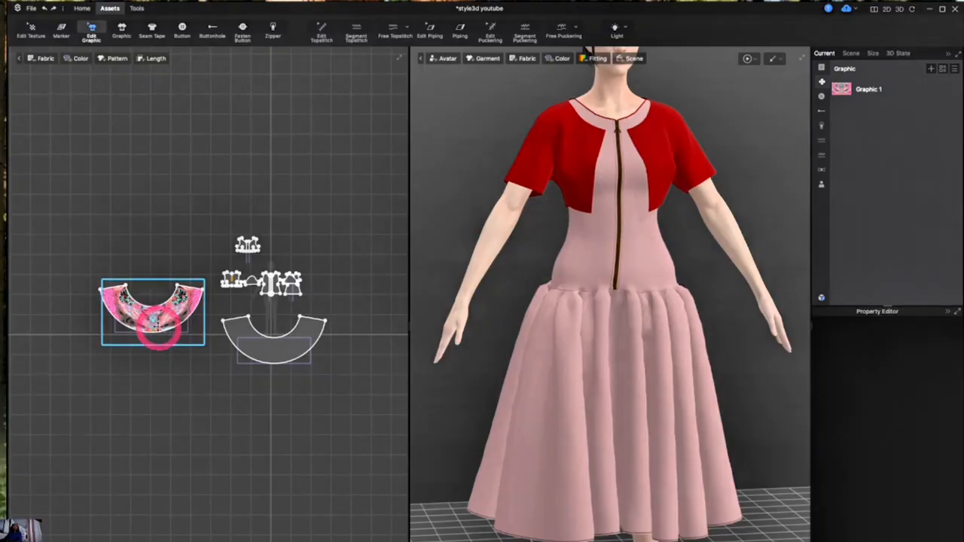
left_click_drag(153, 314, 156, 310)
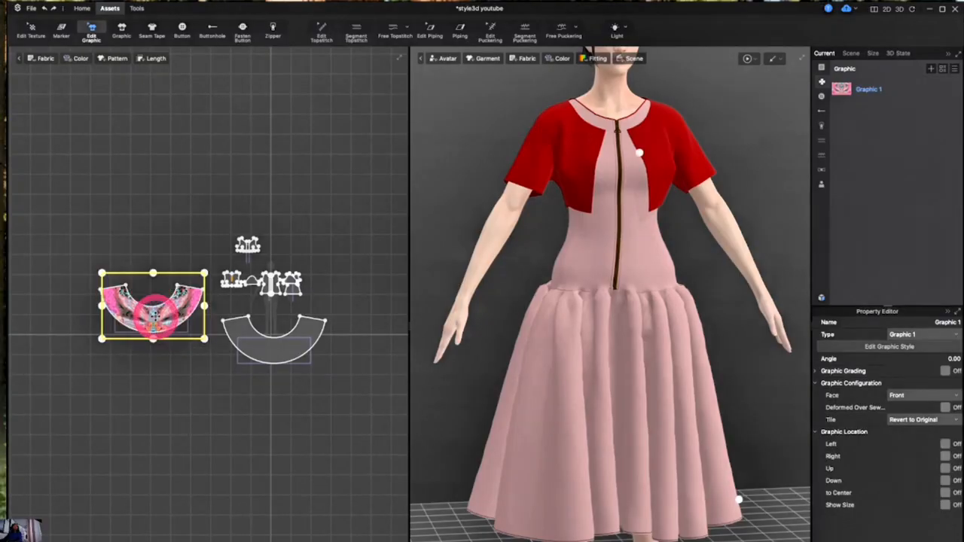
left_click(170, 204)
Enlarge the print slightly so it fully covers the curved pattern piece, then reselect the graphic
scroll(151, 230, "up", 4)
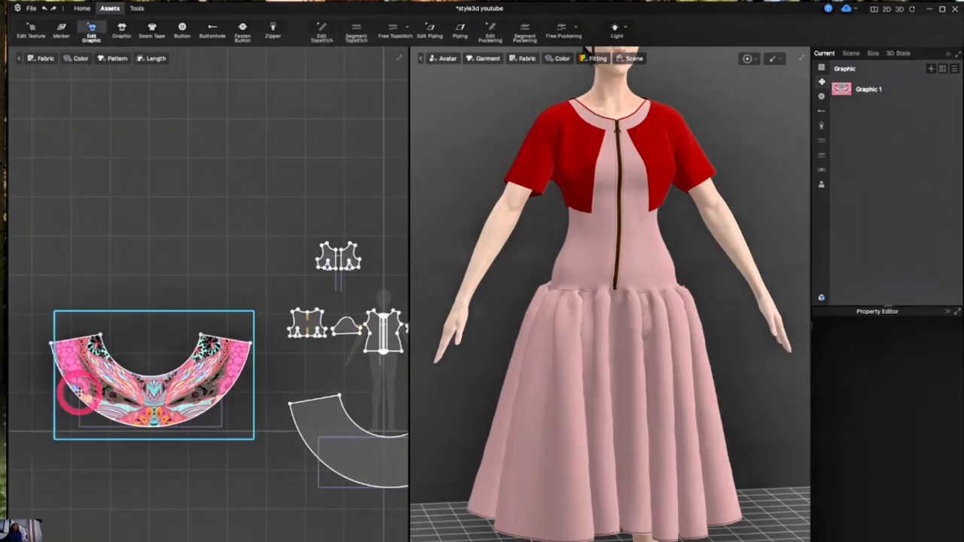
left_click(73, 393)
left_click_drag(55, 438, 49, 442)
left_click(155, 478)
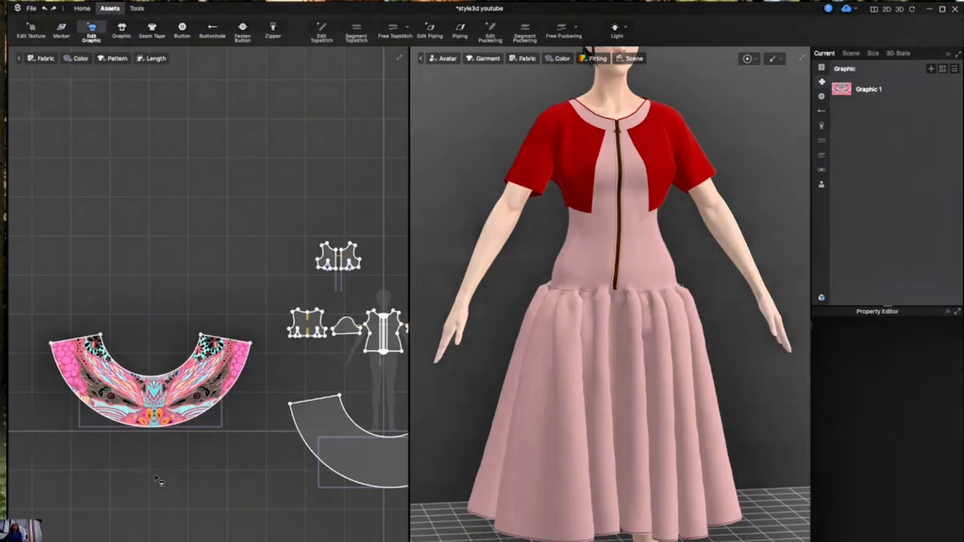
left_click(162, 478)
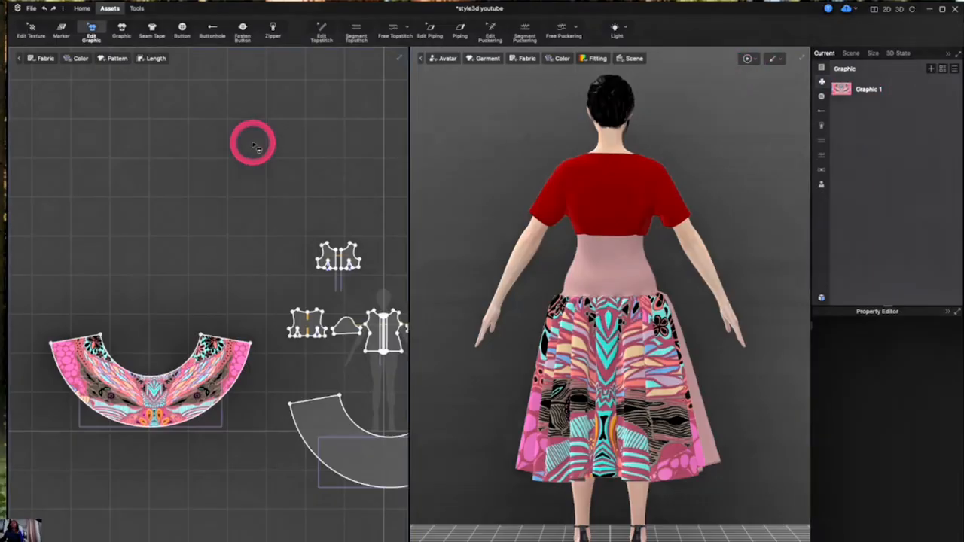
left_click(175, 420)
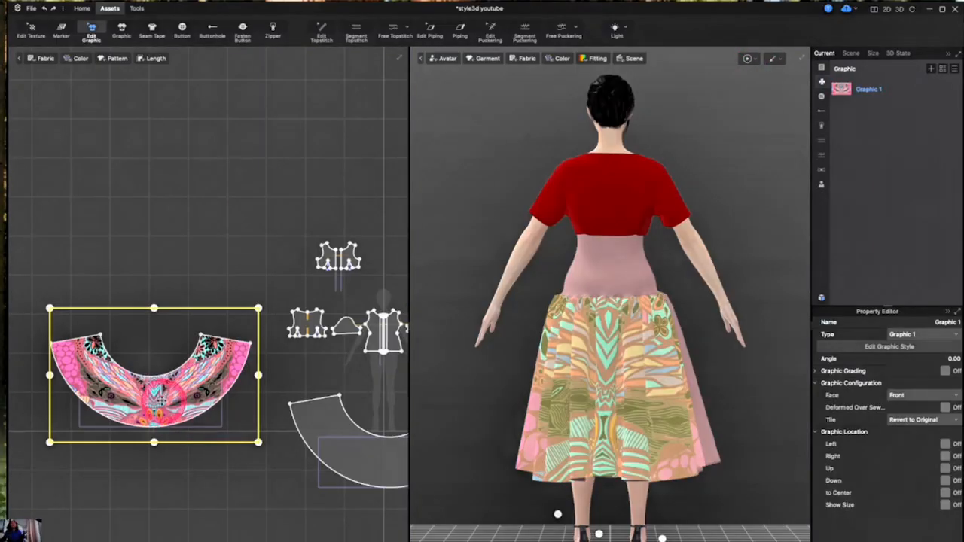
Nudge the print graphic on the curved pattern piece slightly upward
double_click(159, 398)
left_click_drag(158, 399, 157, 391)
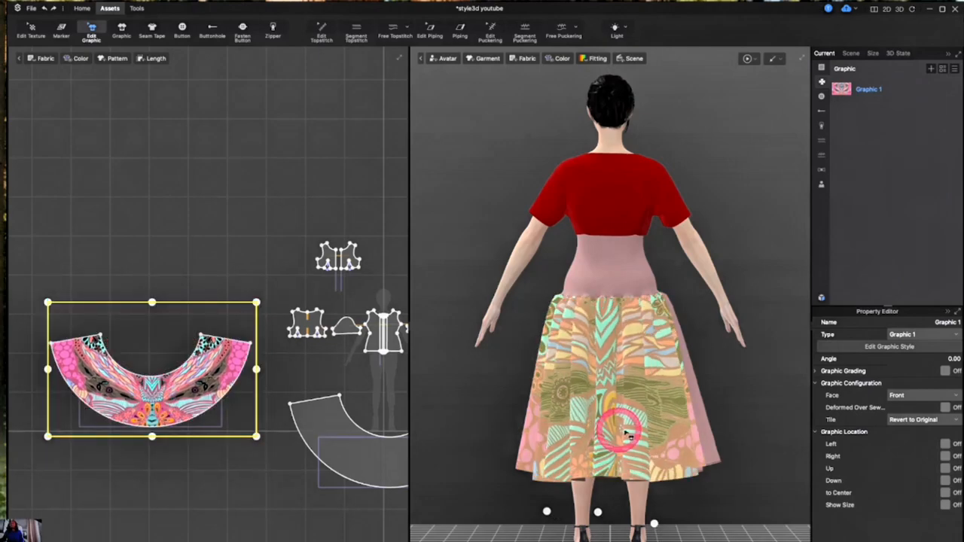
Open the print graphic's texture editor and try resizing the texture frame, undoing the change
left_click(872, 92)
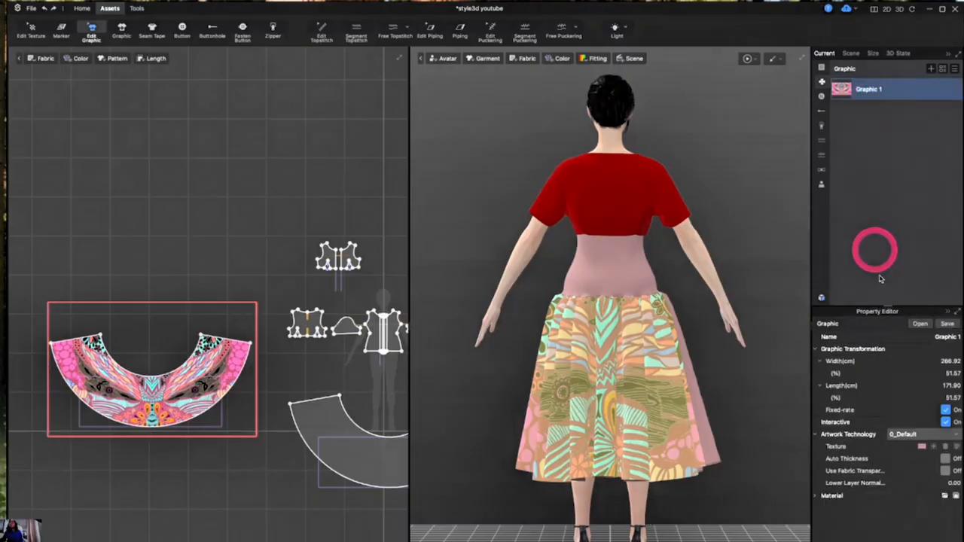
left_click(957, 449)
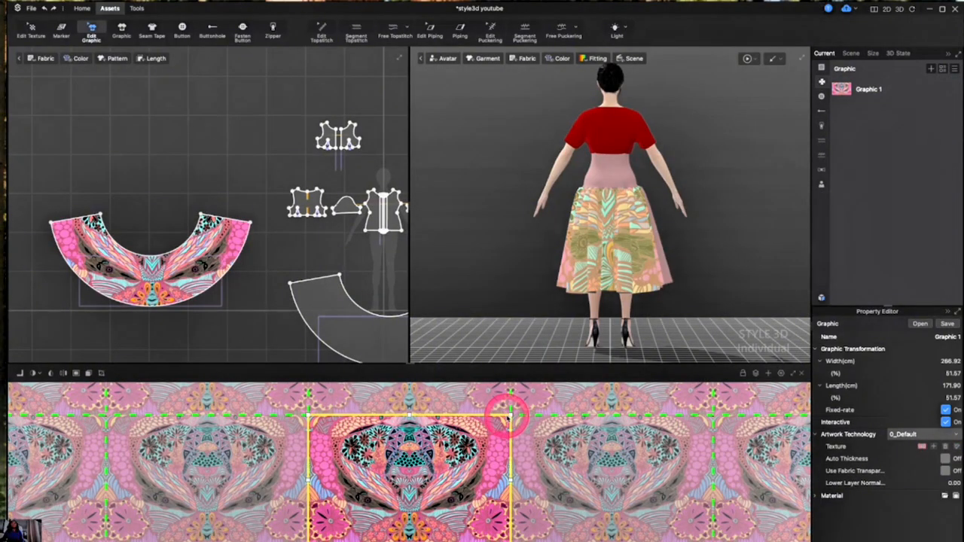
left_click_drag(509, 412, 489, 426)
key("ctrl+z")
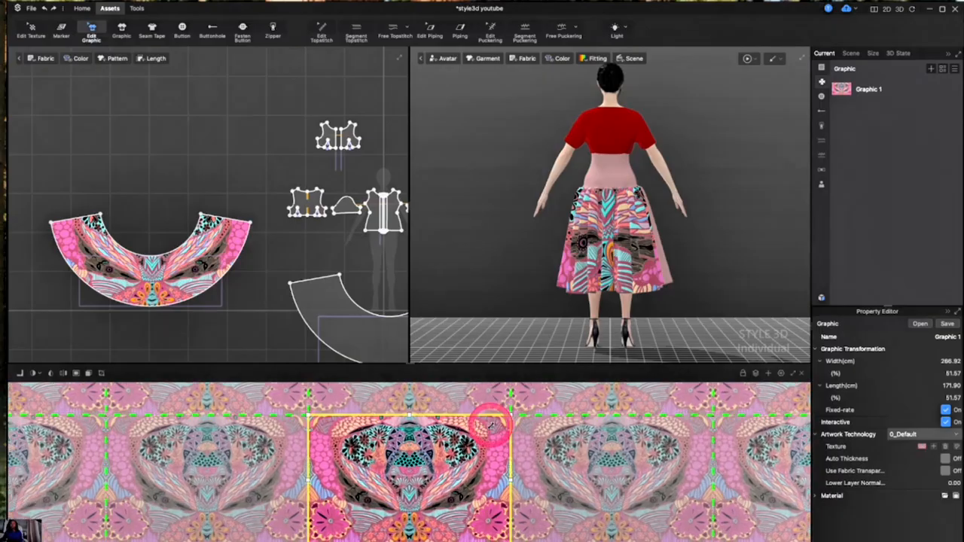
Enable Tile and Extend to Other Side, then shrink the texture frame so the print repeats in smaller tiles
left_click(89, 374)
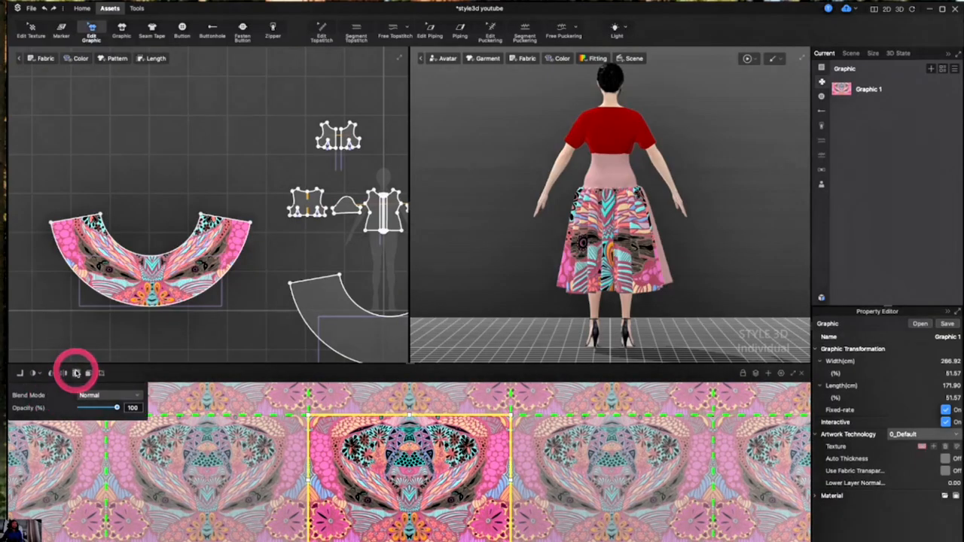
left_click(76, 374)
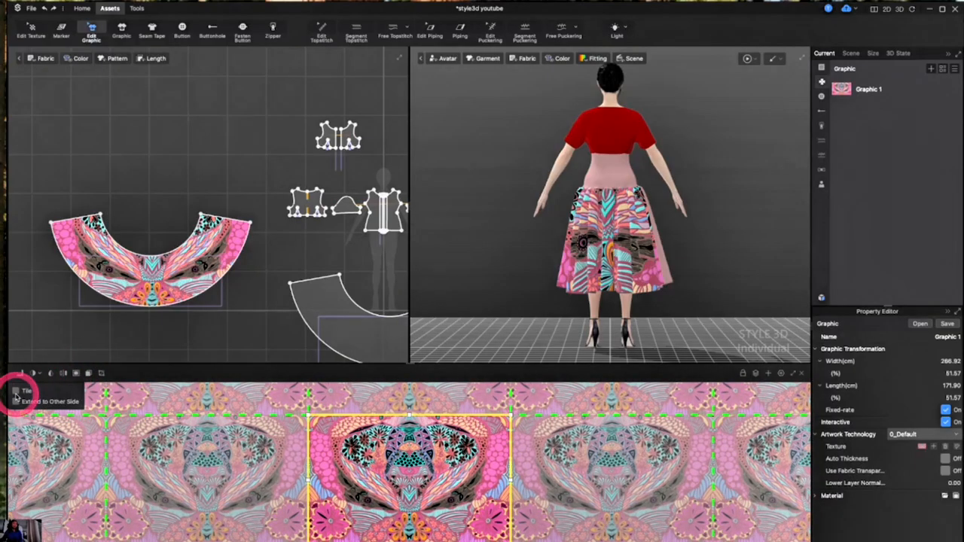
left_click(16, 392)
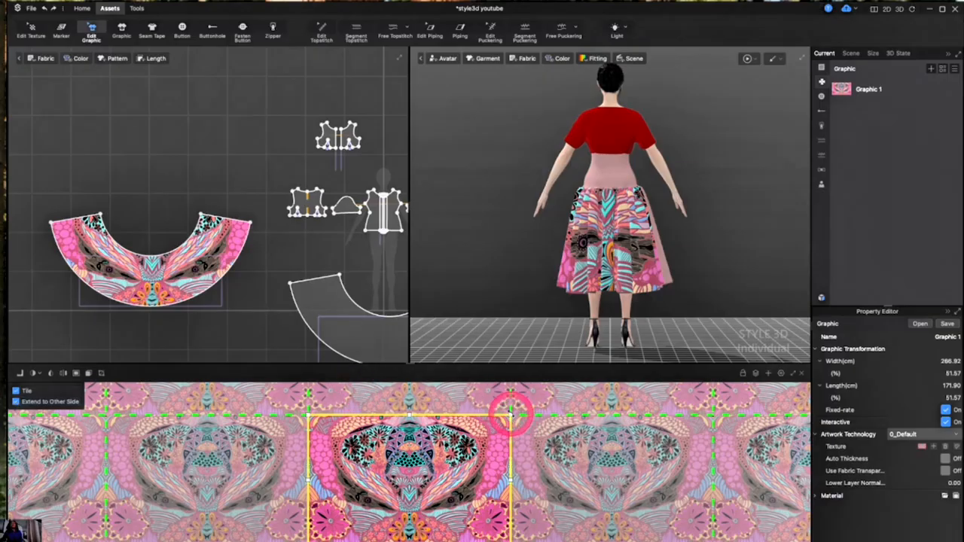
left_click_drag(510, 413, 450, 498)
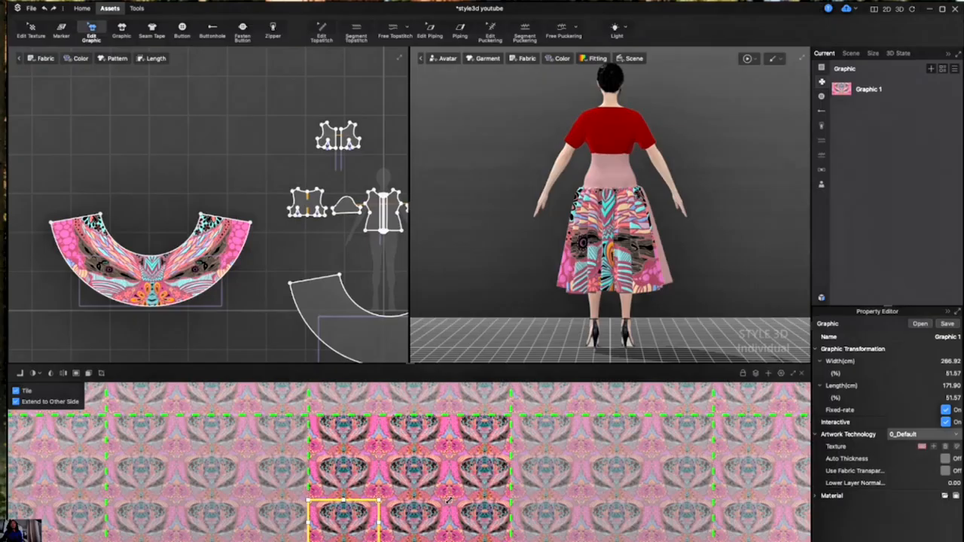
left_click(620, 527)
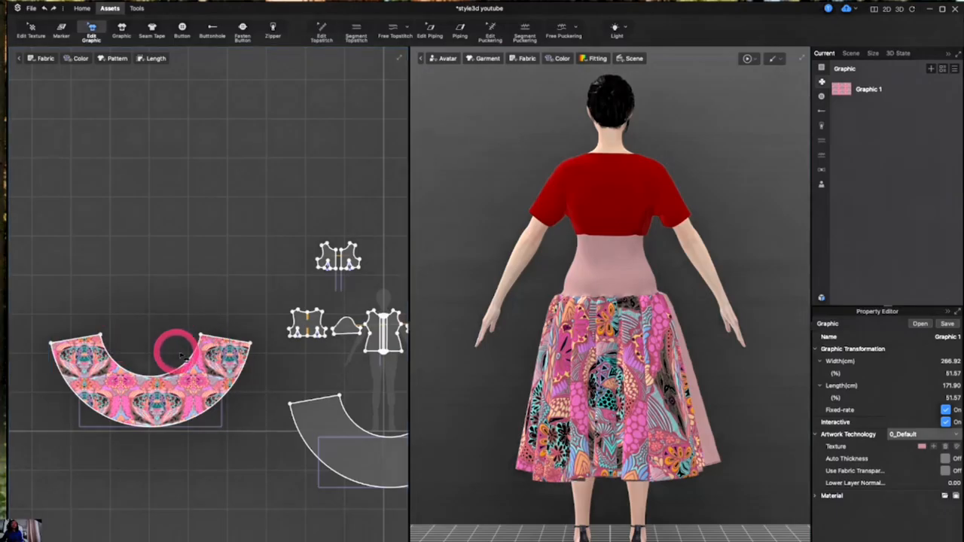
Reposition the tiled print graphic over the curved pattern piece and deselect it
left_click(127, 405)
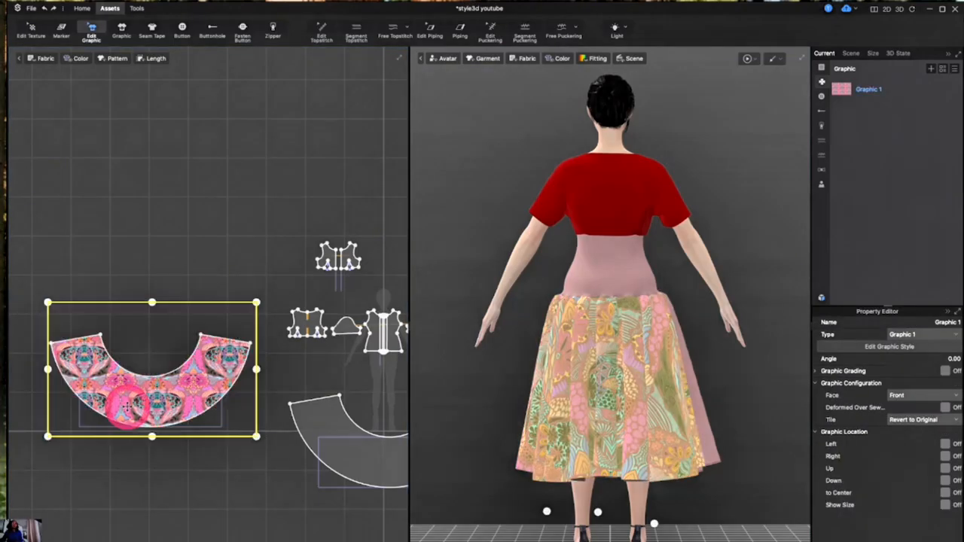
double_click(125, 403)
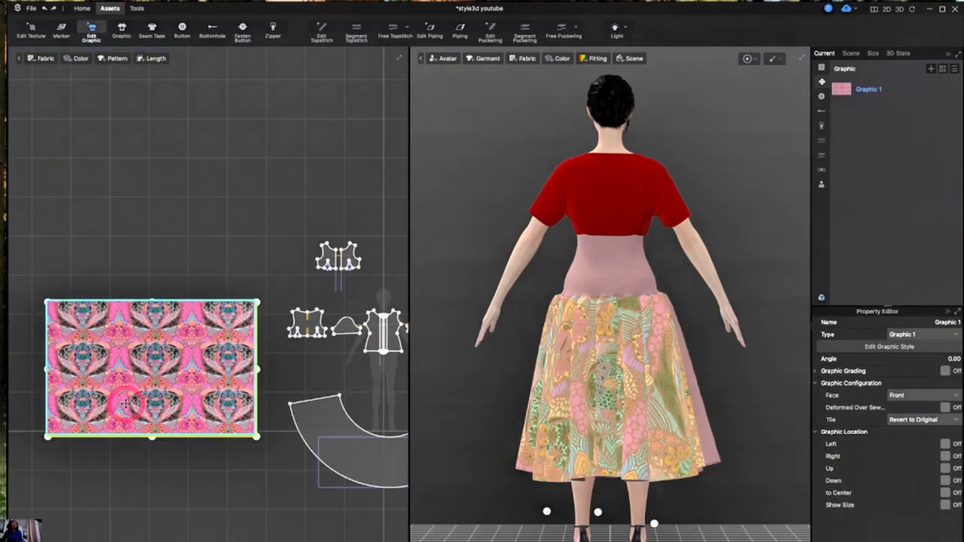
left_click_drag(124, 401, 128, 423)
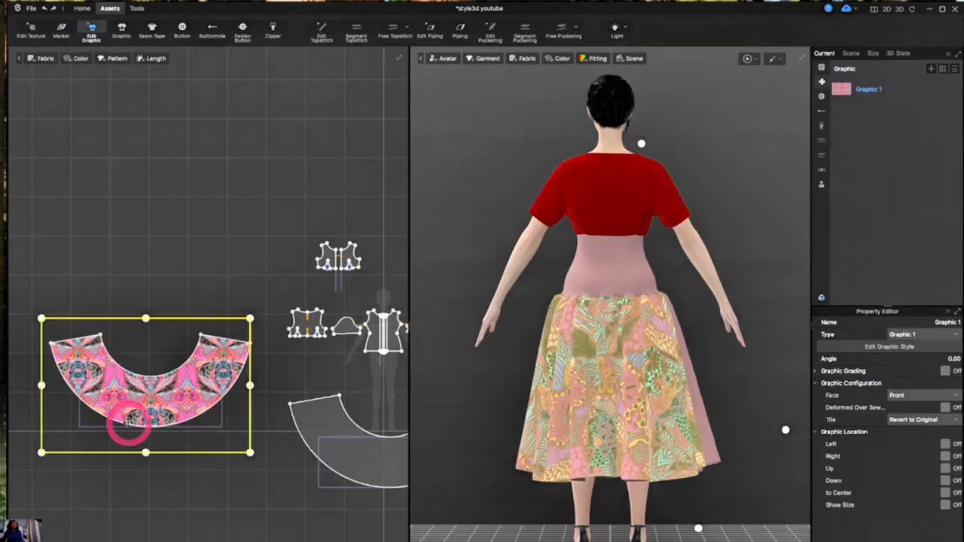
left_click(730, 383)
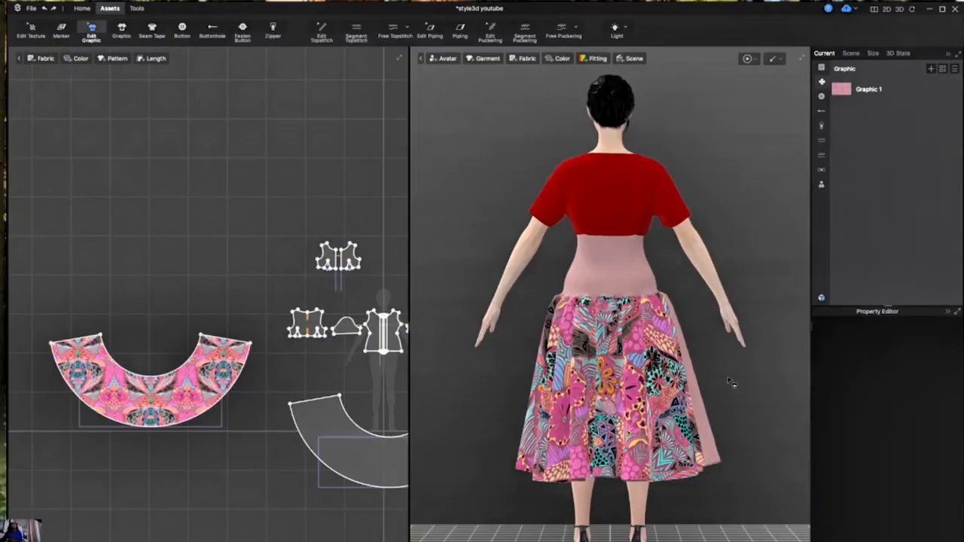
Duplicate the print graphic onto the second curved skirt pattern piece
left_click(269, 394)
scroll(273, 398, "down", 5)
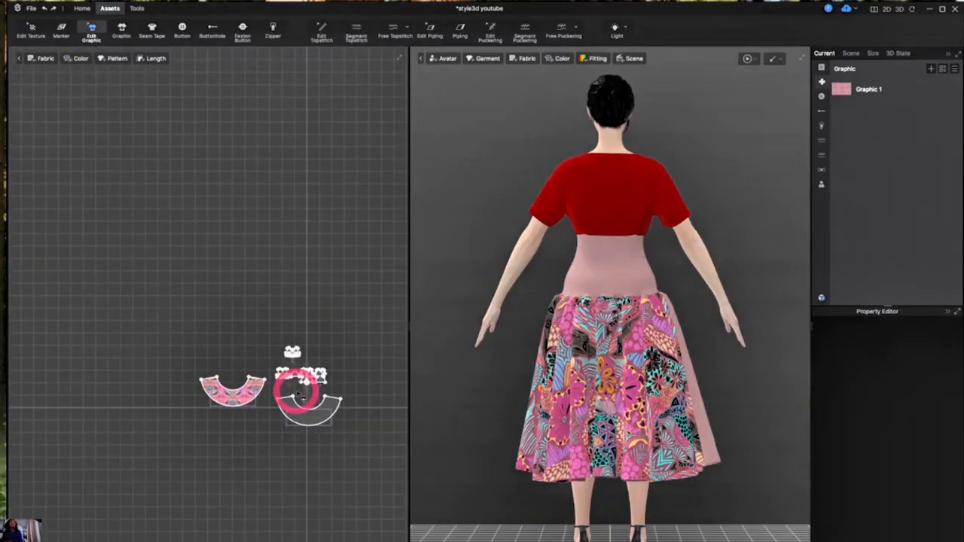
scroll(301, 394, "up", 3)
left_click(188, 388)
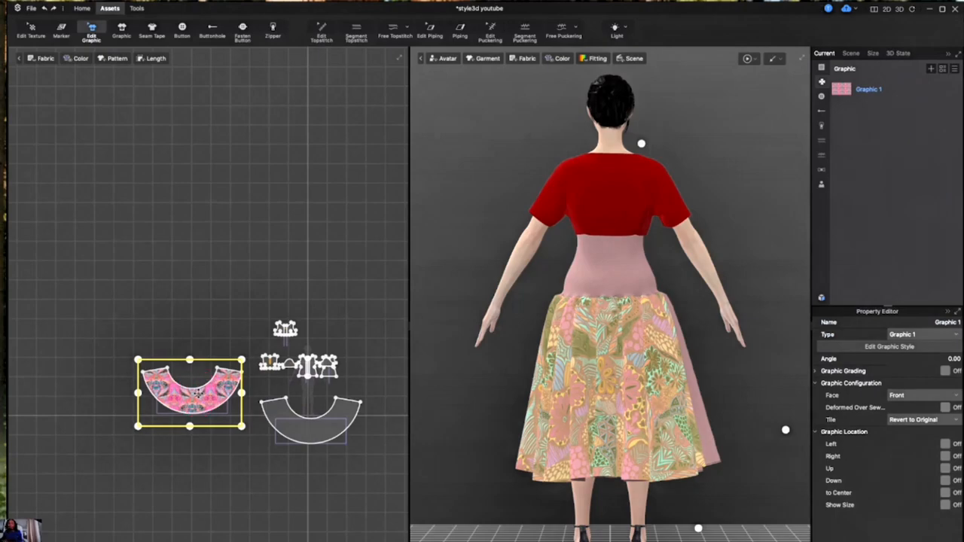
left_click_drag(190, 392, 312, 426)
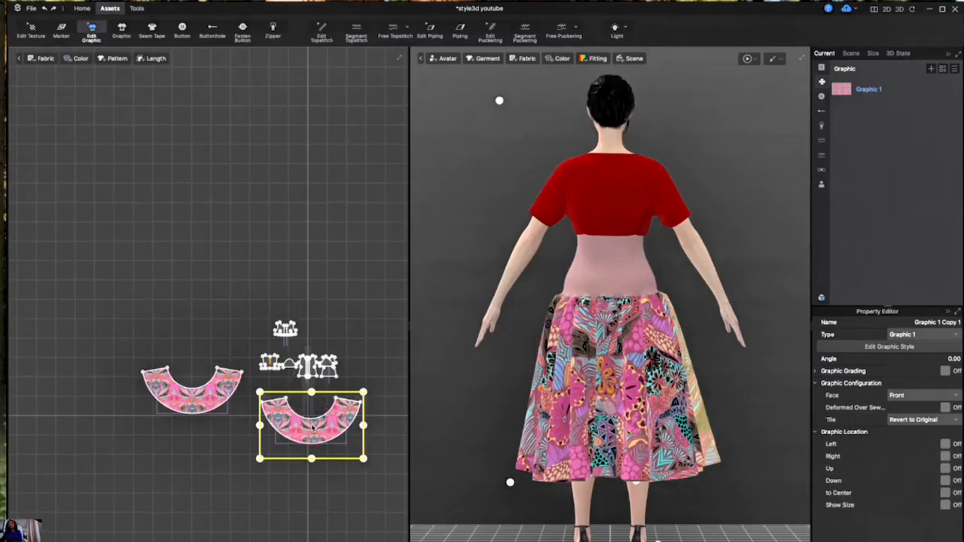
key("2")
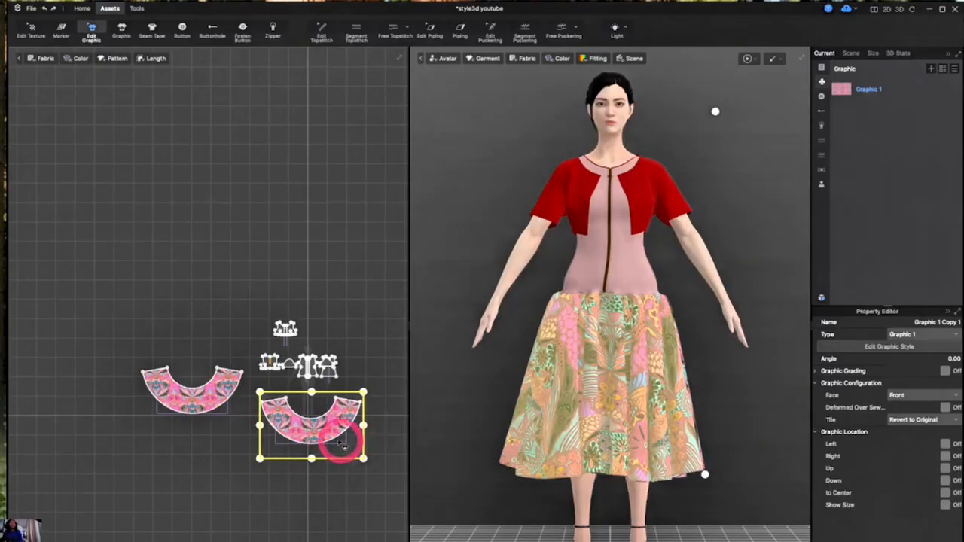
left_click_drag(314, 427, 312, 425)
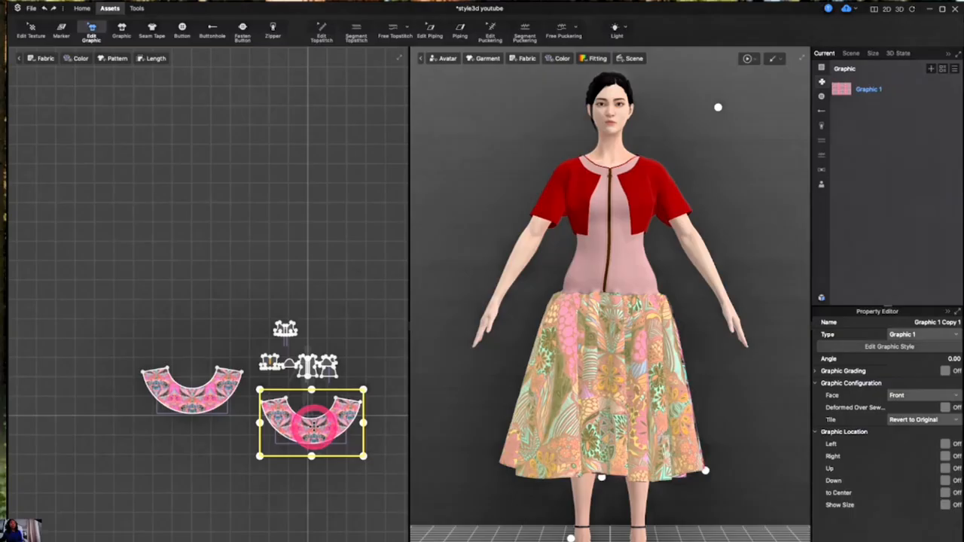
Reposition the copied print so it covers the second curved pattern piece, then deselect it
scroll(376, 400, "up", 5)
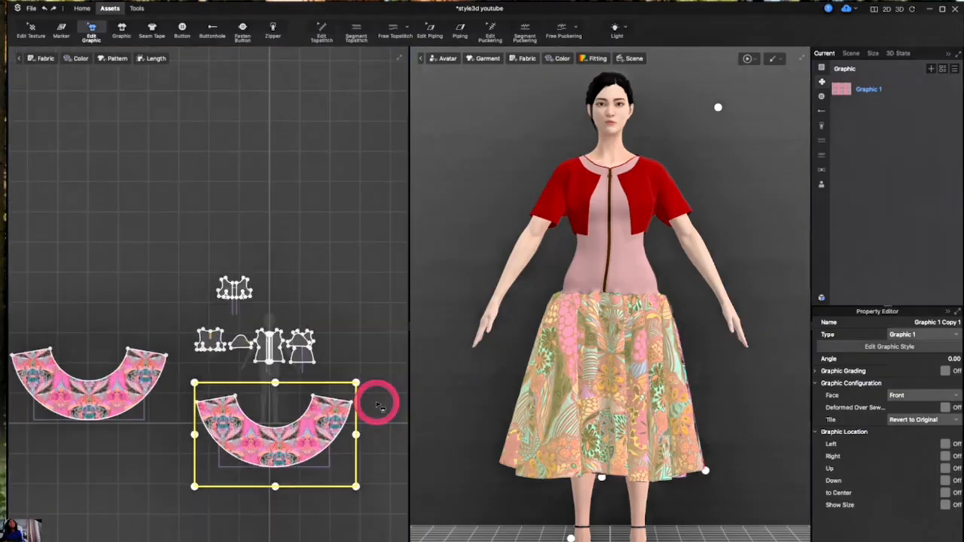
left_click_drag(284, 452, 238, 452)
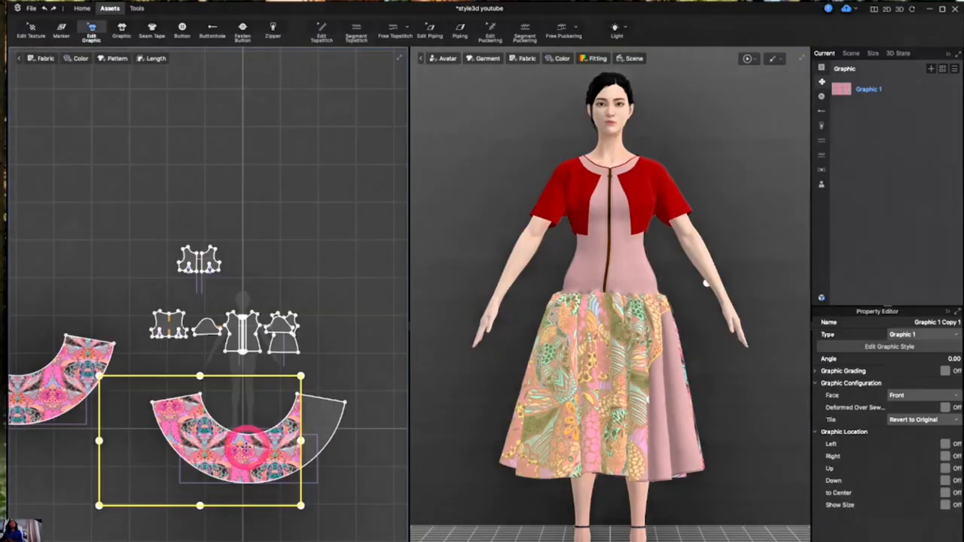
left_click_drag(245, 445, 296, 444)
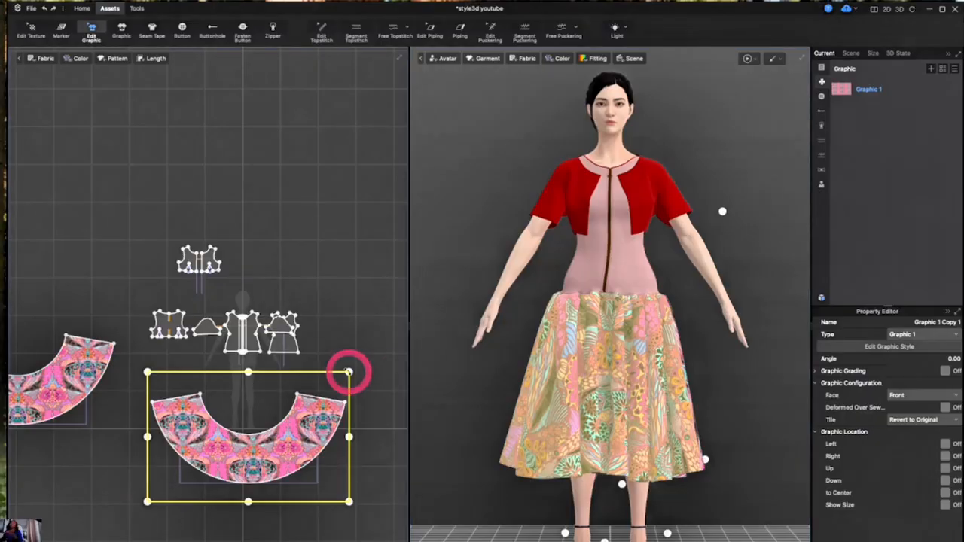
left_click(383, 370)
Inspect the printed skirt in the 3D view at different zoom levels
scroll(641, 344, "up", 2)
scroll(649, 353, "down", 4)
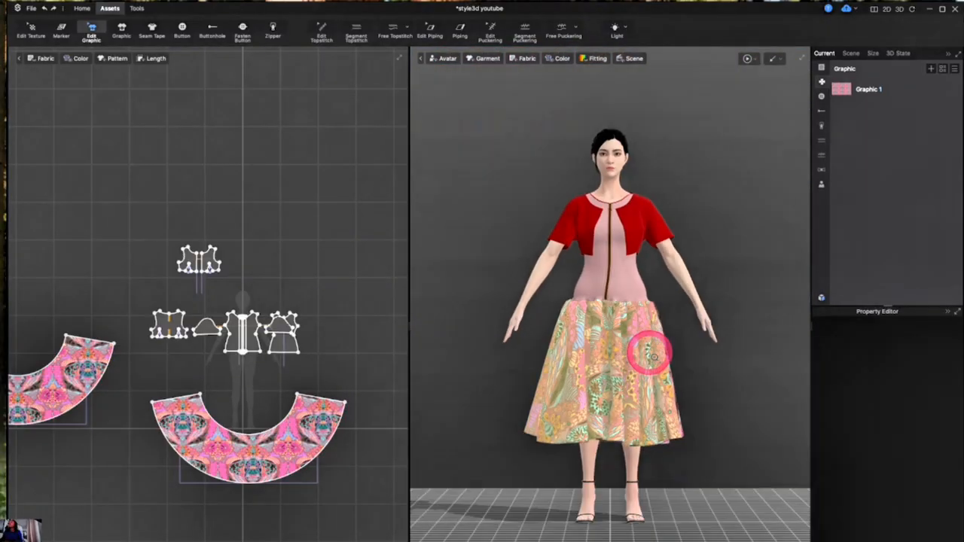
scroll(652, 354, "down", 3)
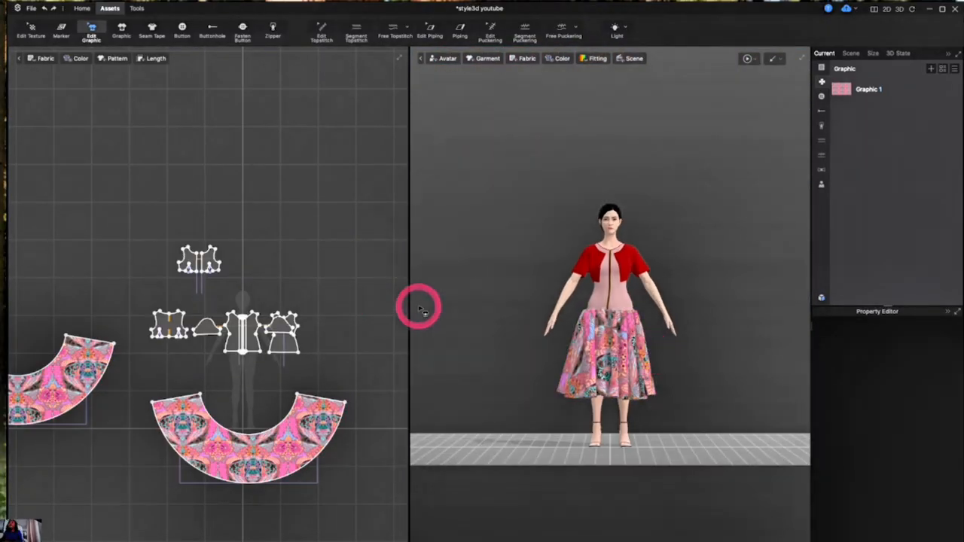
scroll(671, 247, "up", 5)
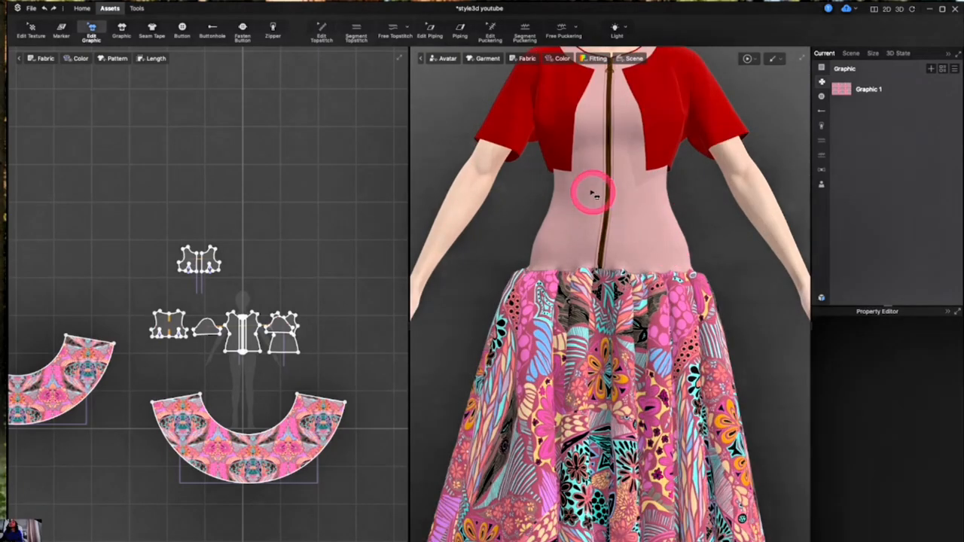
scroll(636, 184, "down", 5)
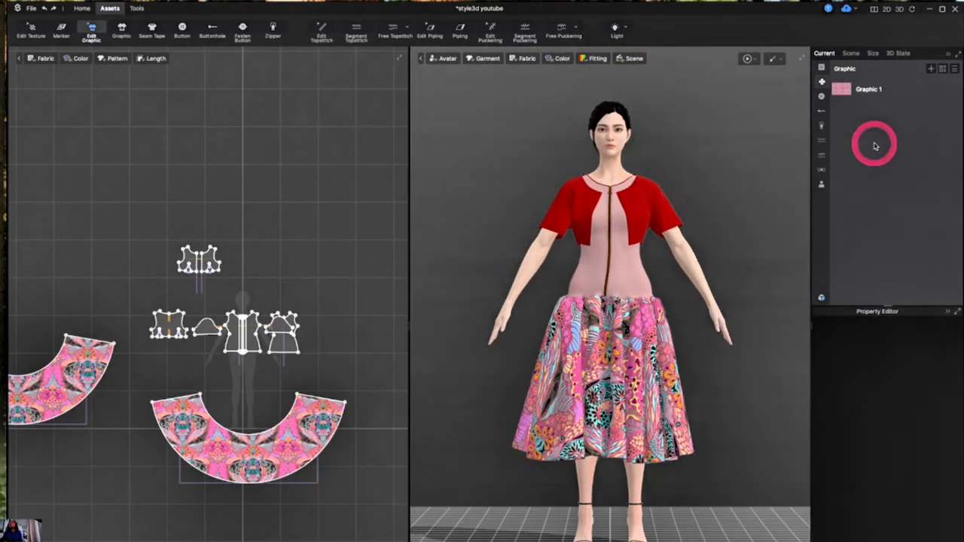
Select Fabric 1, the jacket fabric, in the fabric list
left_click(821, 68)
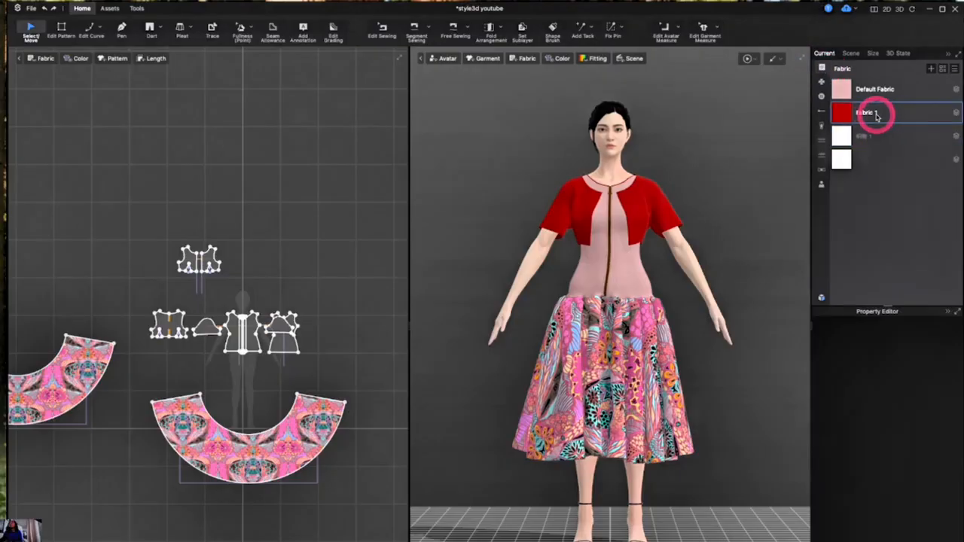
left_click(873, 113)
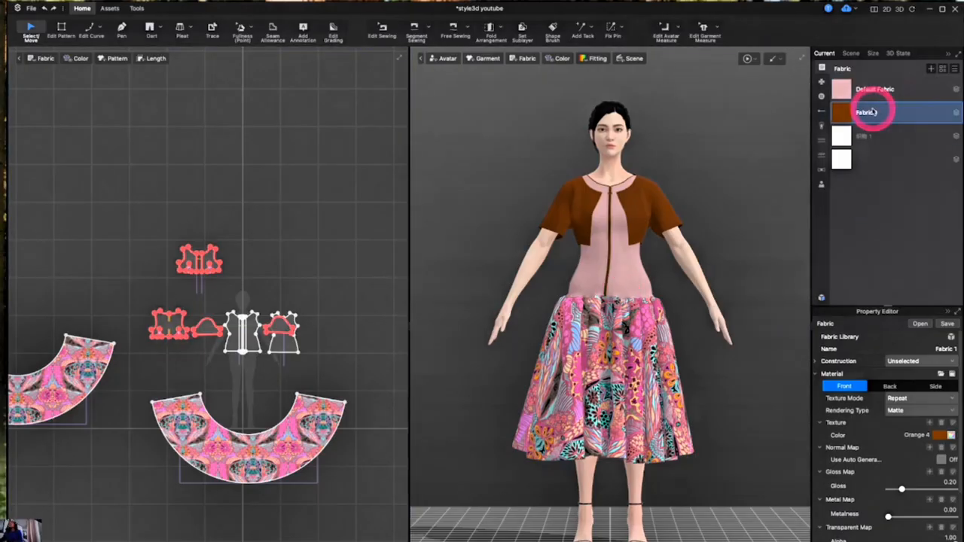
Add a new text graphic to the graphic list
left_click(821, 82)
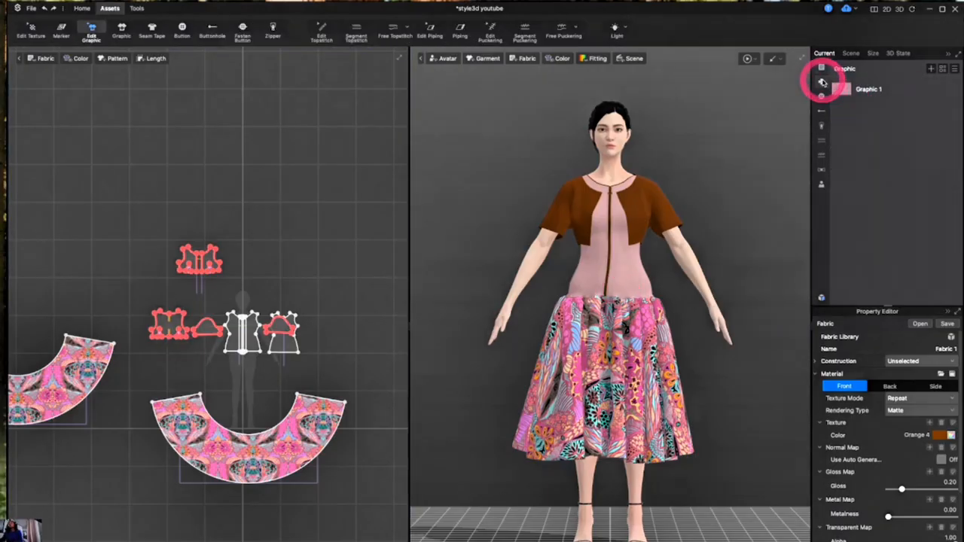
left_click(930, 68)
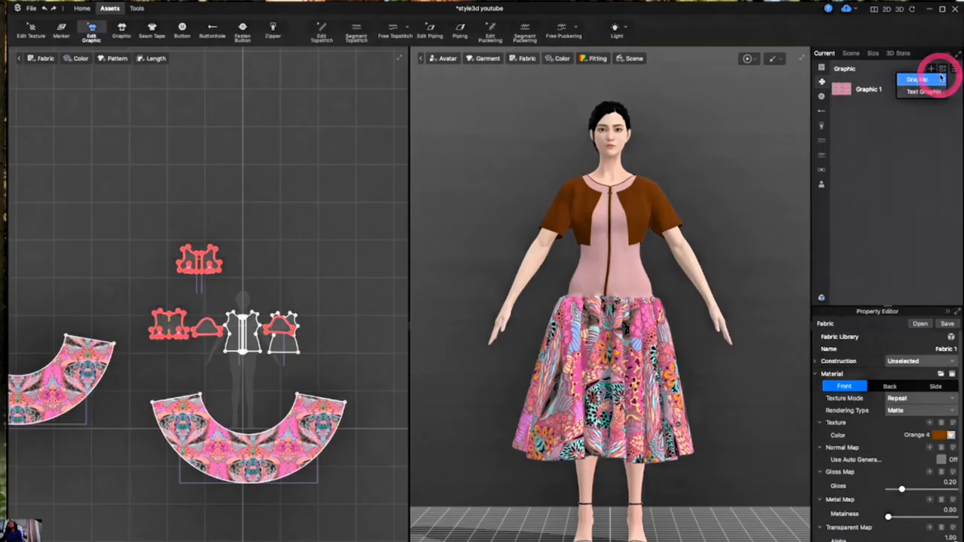
left_click(923, 91)
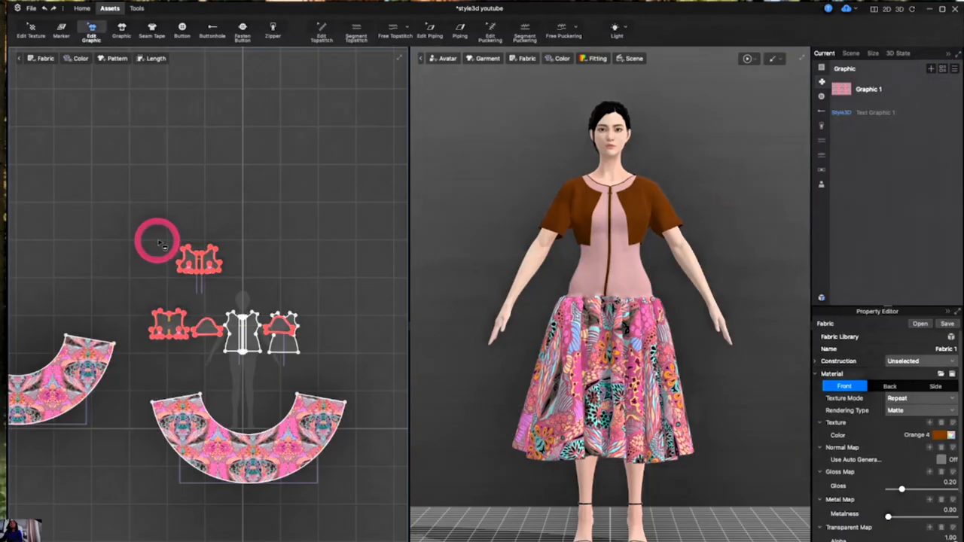
Place a graphic onto the jacket's bodice pattern piece with the Graphic tool
left_click(125, 31)
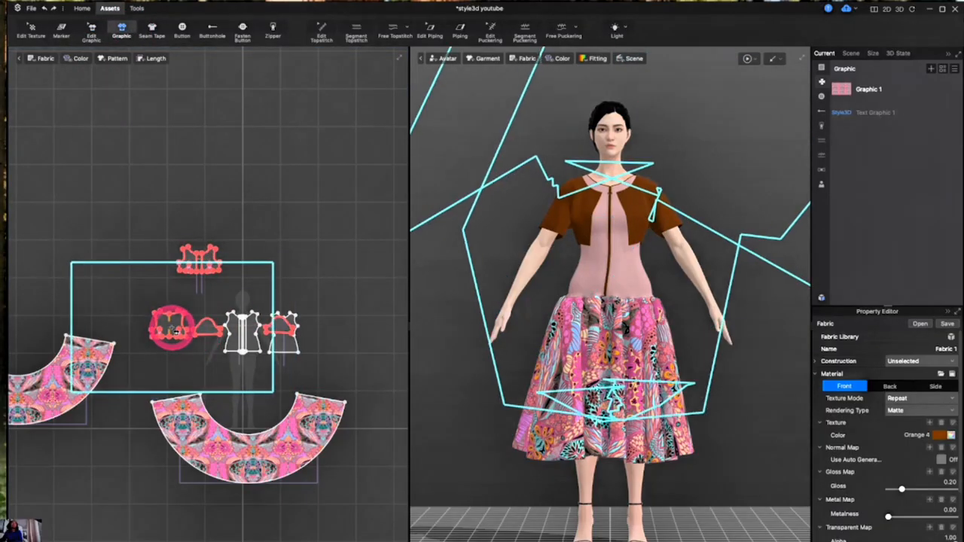
scroll(176, 331, "up", 3)
scroll(175, 332, "down", 3)
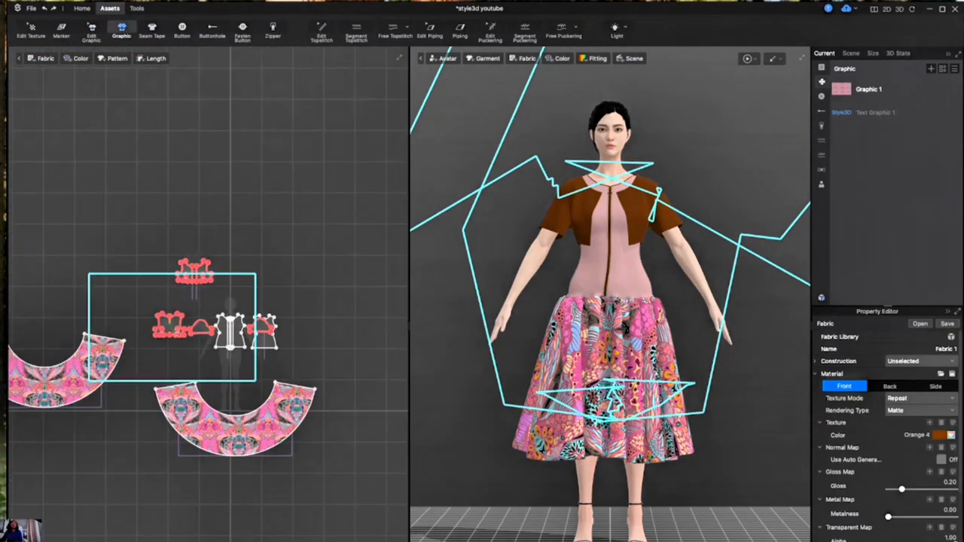
left_click(170, 329)
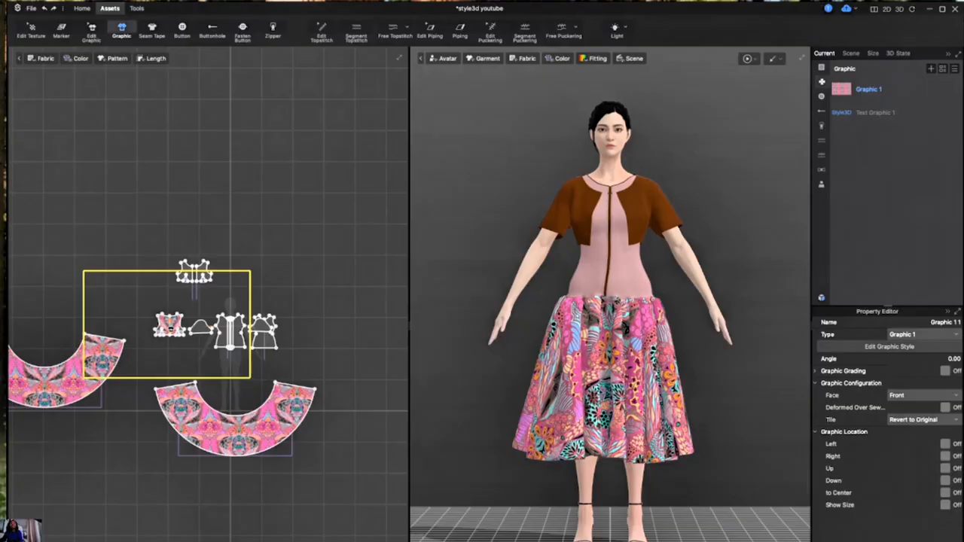
key("Escape")
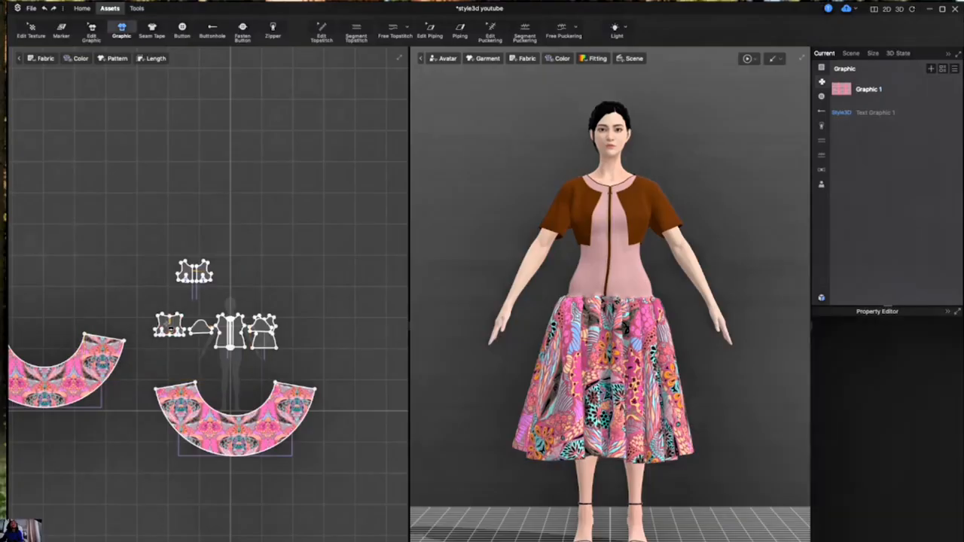
Select the text graphic in the graphic list and place it onto the small darted bodice piece
left_click(855, 113)
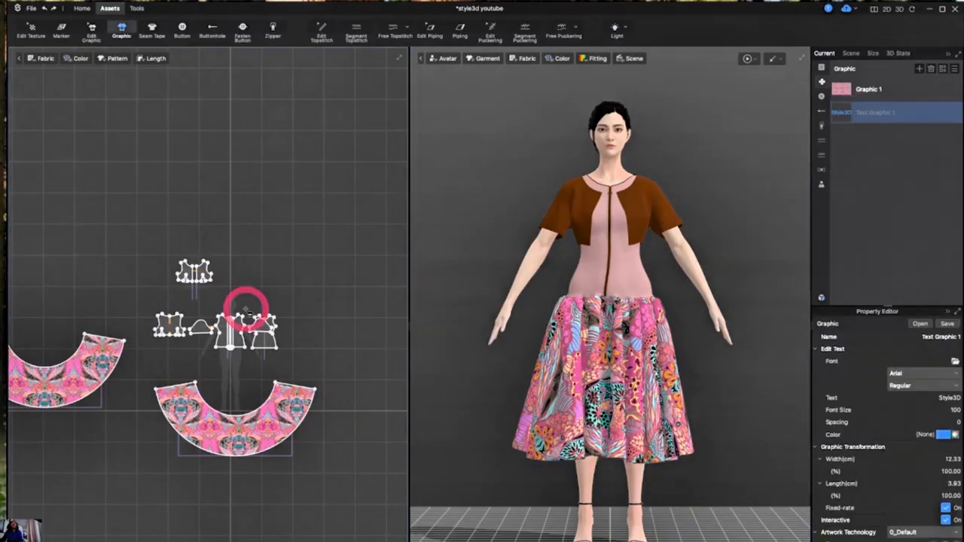
scroll(167, 329, "up", 5)
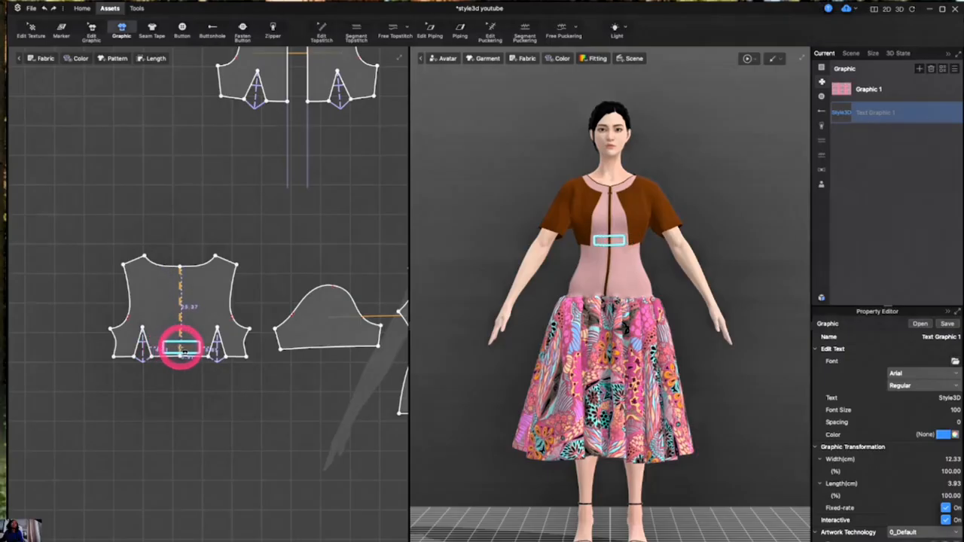
left_click(178, 348)
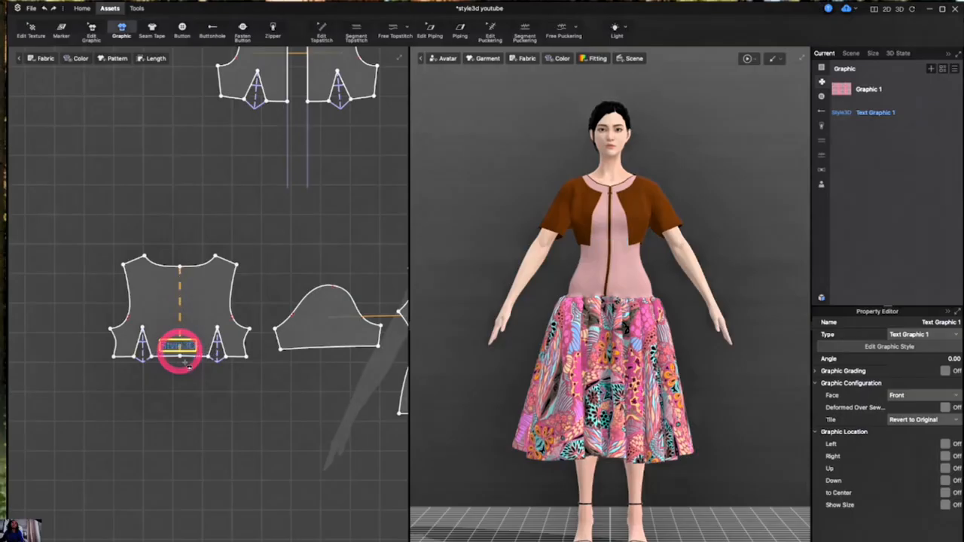
Place multiple copies of the Style3D text graphic across both front bodice pattern pieces
scroll(178, 348, "up", 4)
scroll(183, 346, "down", 4)
scroll(264, 355, "down", 2)
scroll(267, 357, "up", 5)
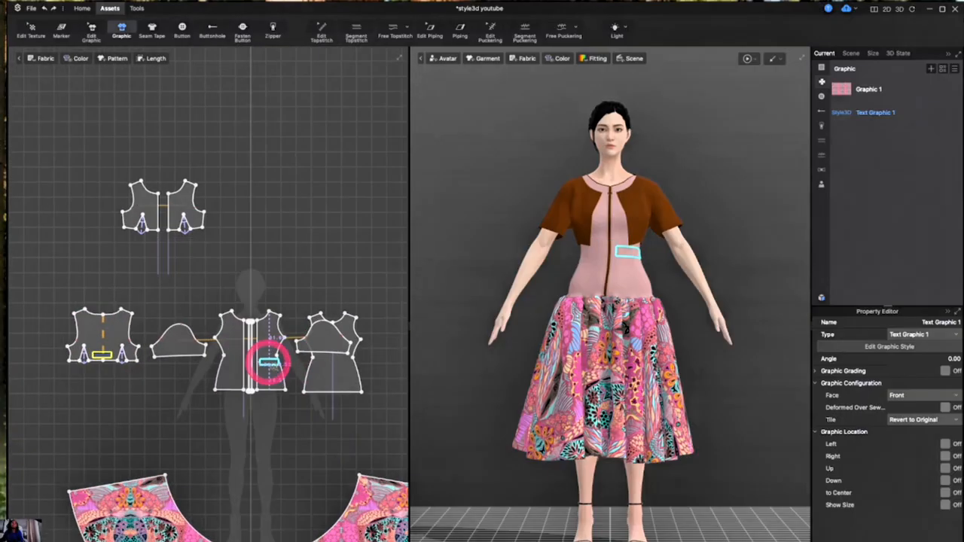
scroll(269, 365, "down", 5)
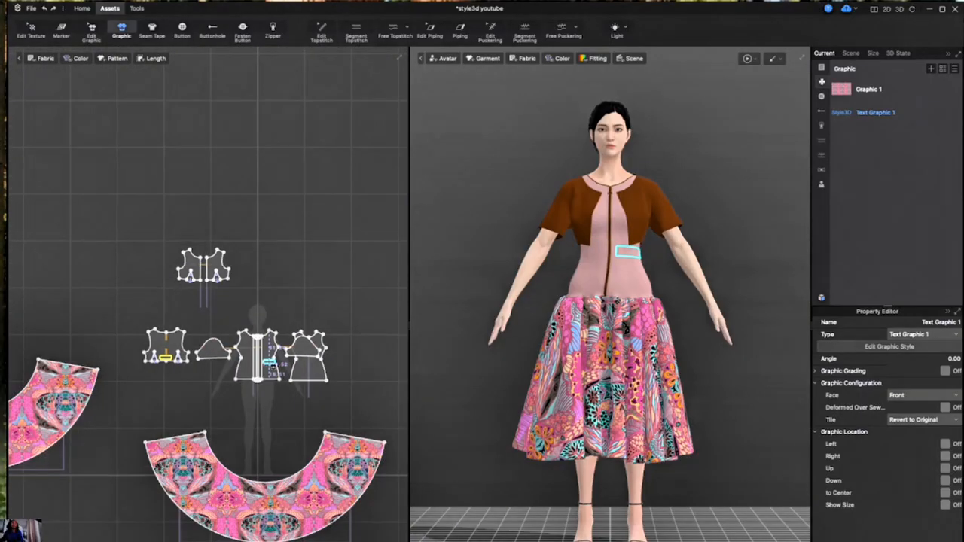
left_click(241, 327)
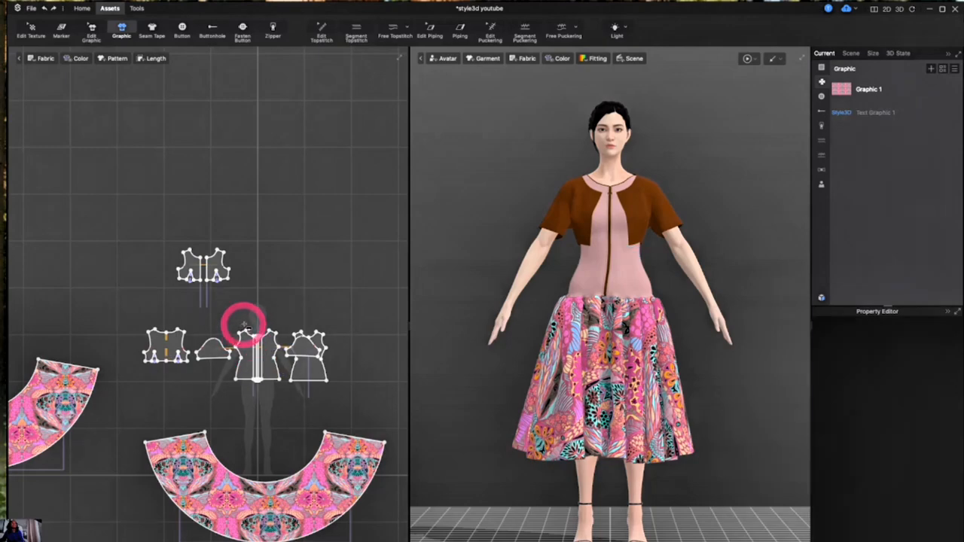
left_click(256, 348)
scroll(260, 354, "up", 5)
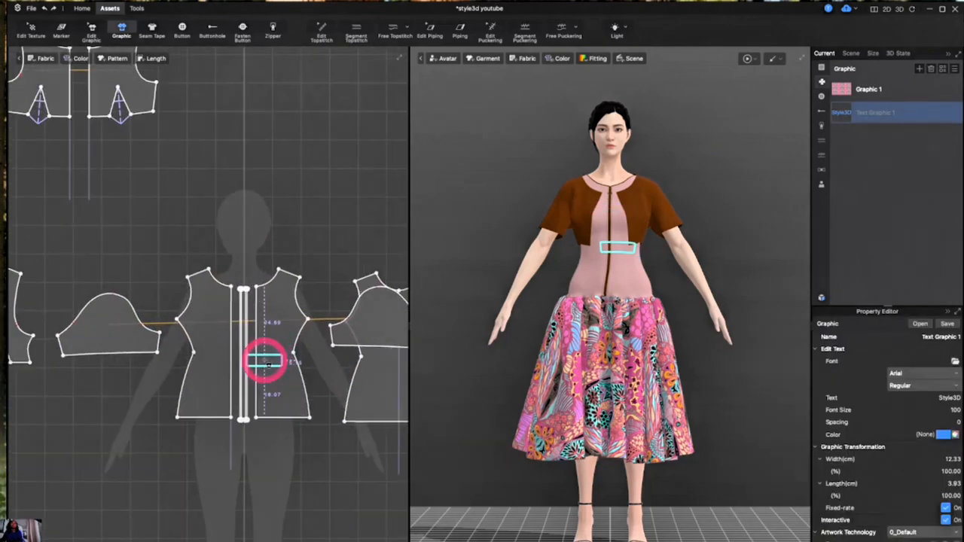
left_click_drag(265, 361, 285, 402)
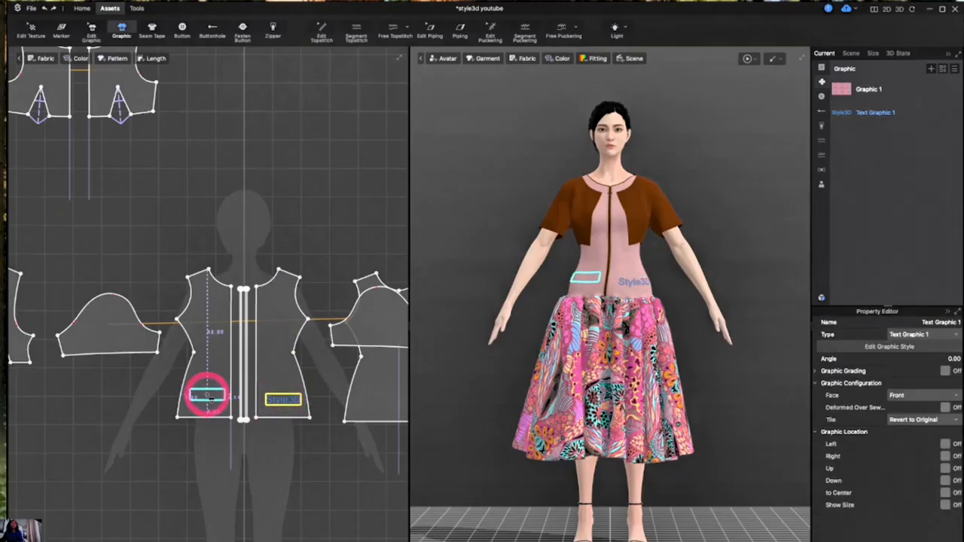
left_click(208, 399)
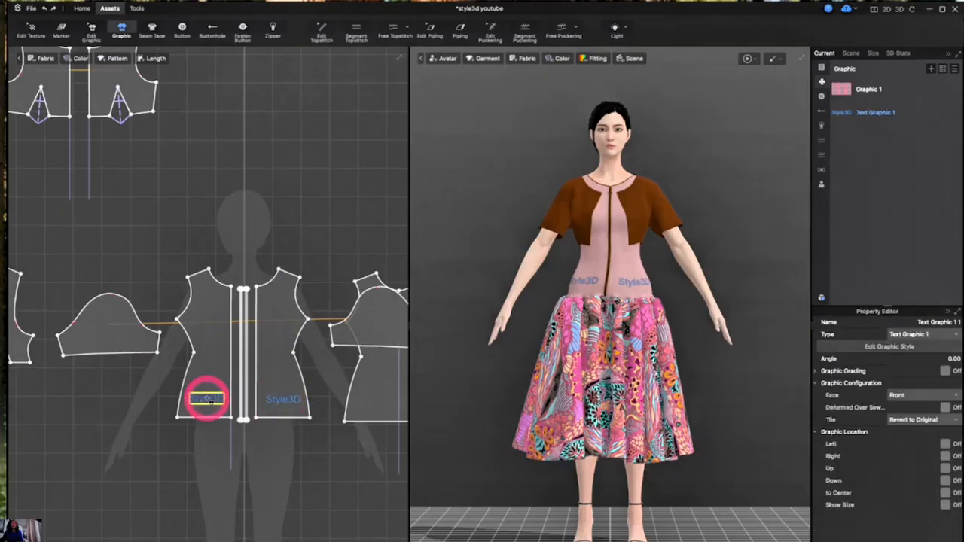
left_click(281, 376)
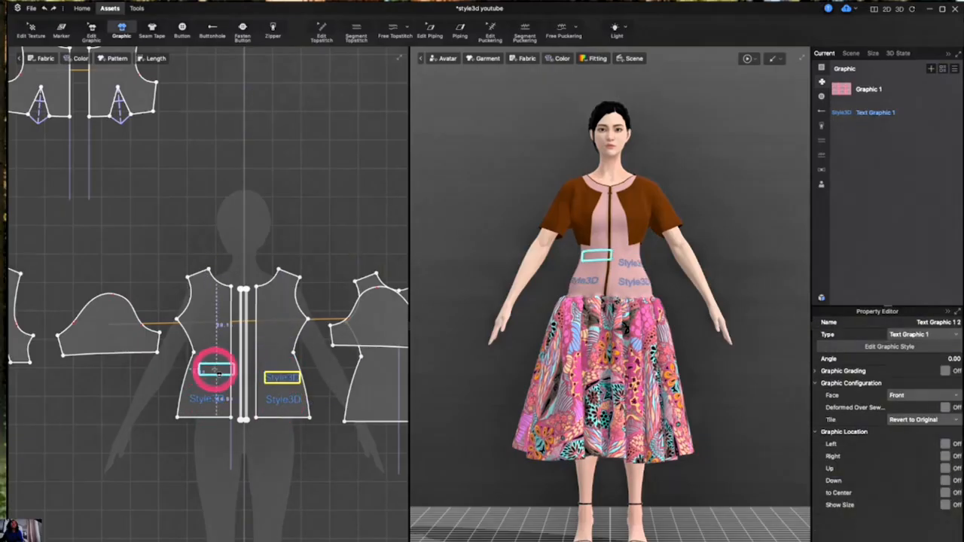
left_click(213, 370)
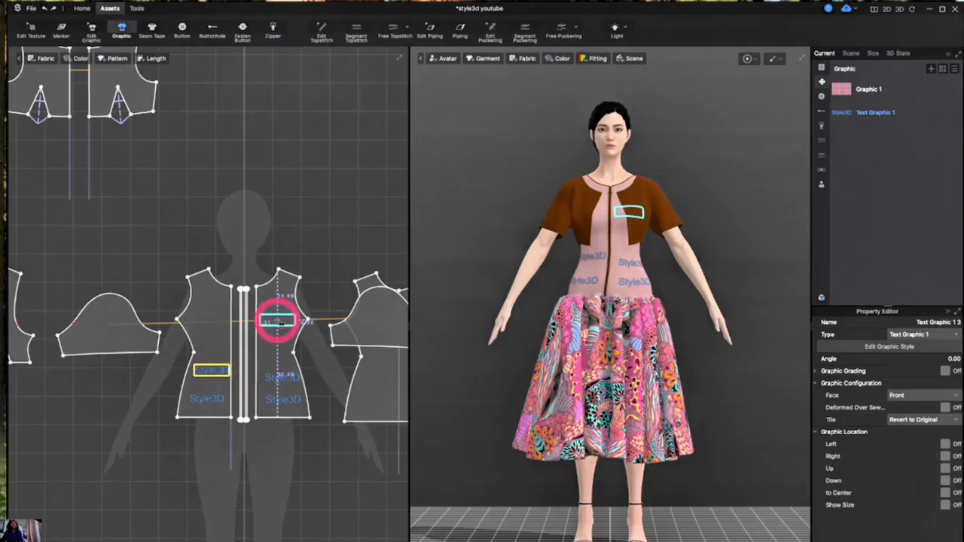
left_click(277, 322)
left_click(276, 341)
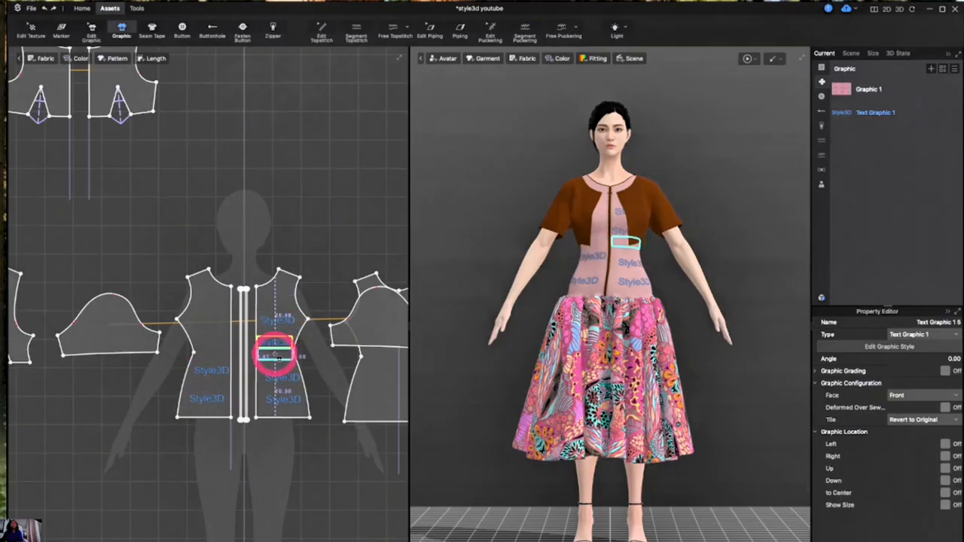
left_click(211, 339)
left_click(214, 357)
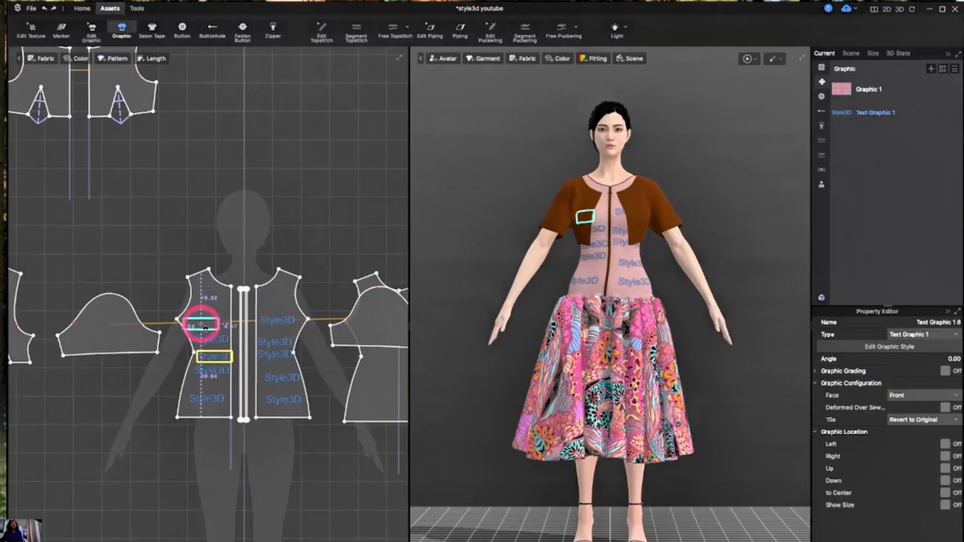
left_click(201, 324)
left_click(205, 311)
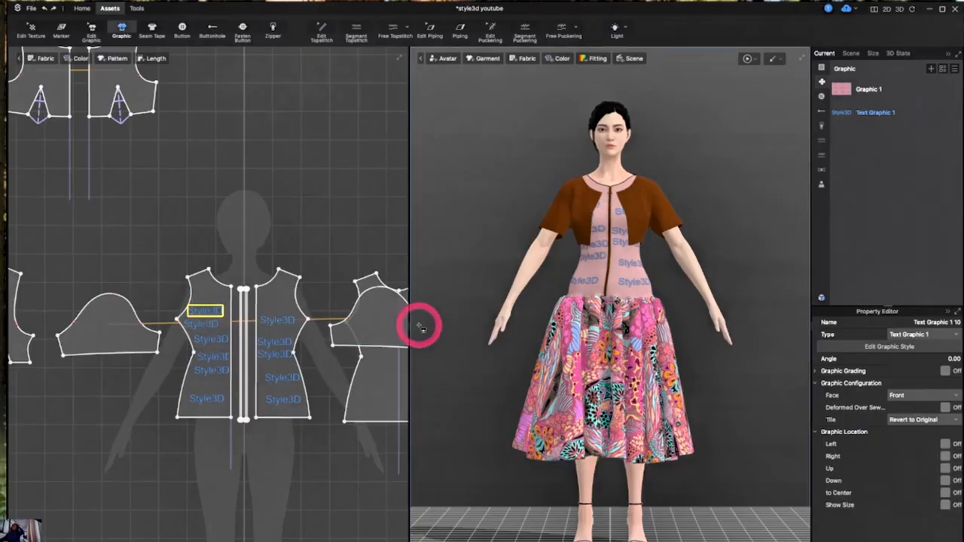
Change the text graphic's text to bad babe and its color to Red 3
left_click(884, 117)
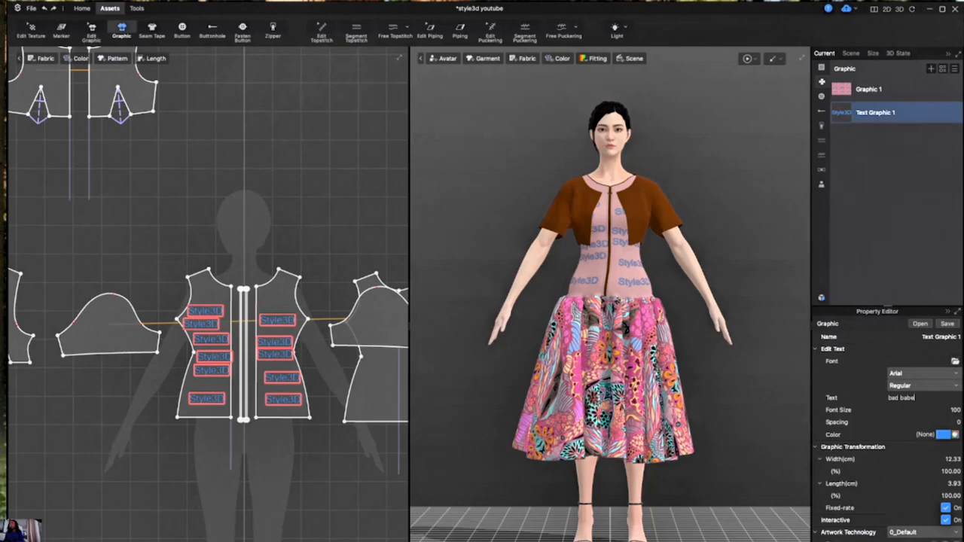
key("Return")
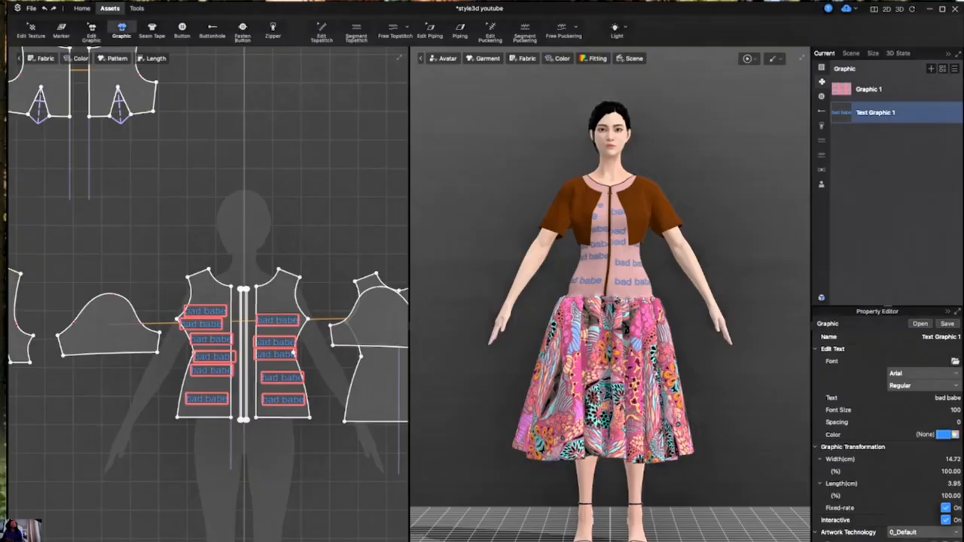
left_click_drag(10, 161, 294, 157)
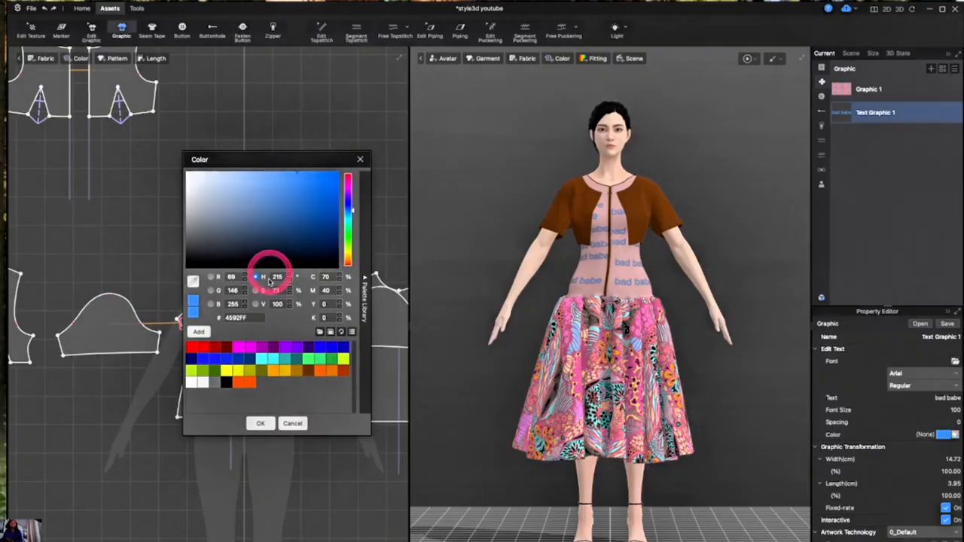
left_click(309, 348)
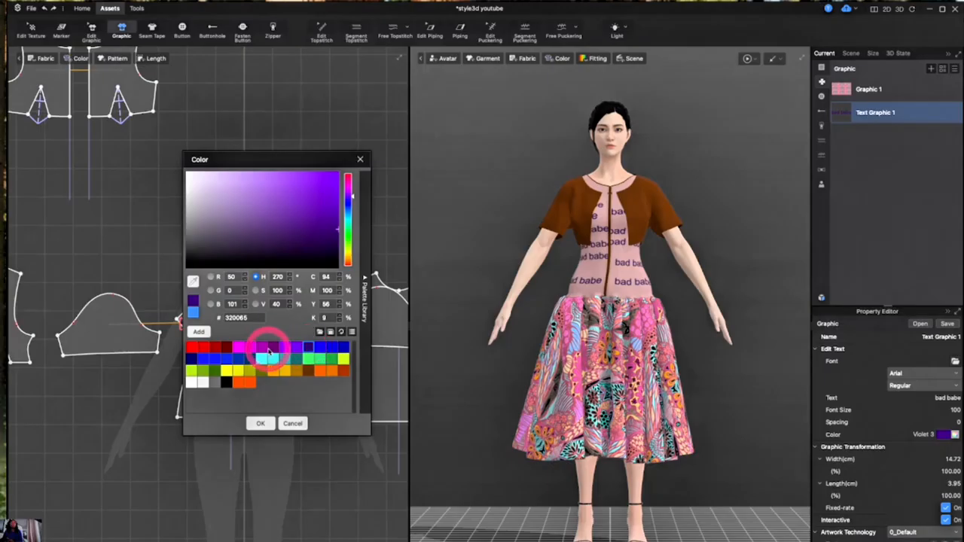
left_click(274, 347)
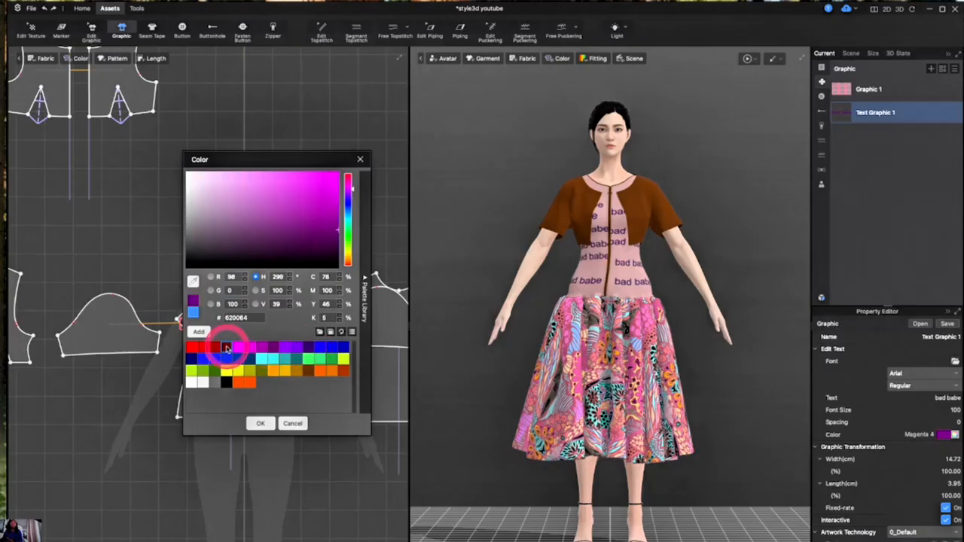
left_click(226, 347)
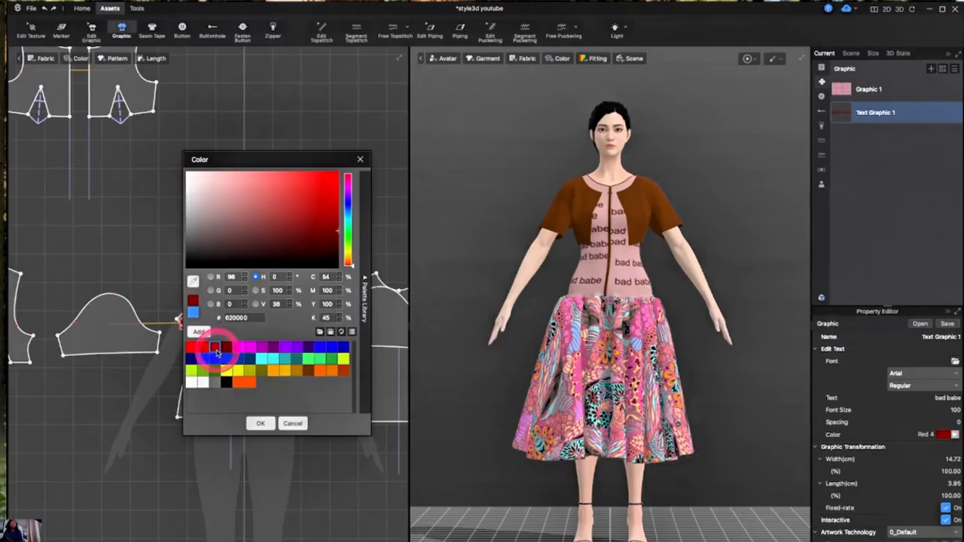
left_click(260, 423)
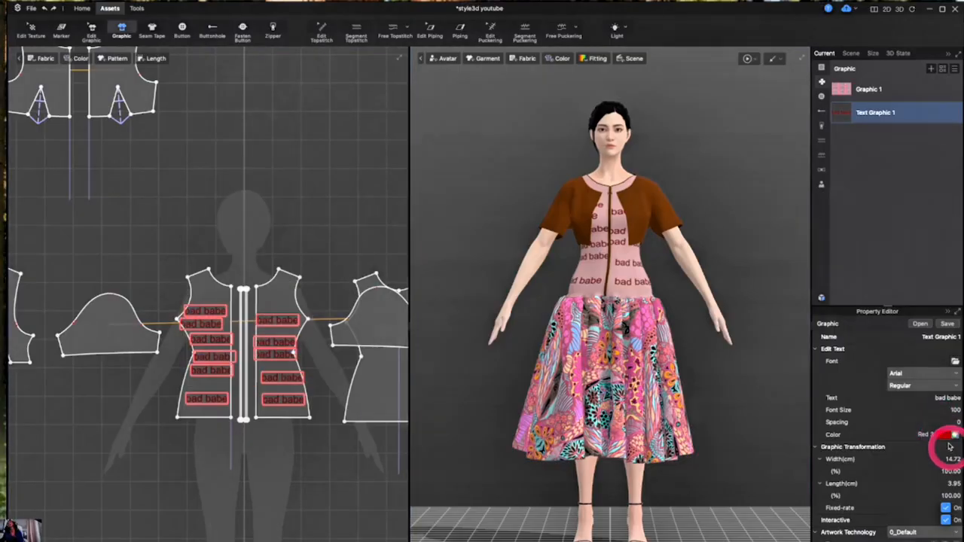
Try several fonts for the text graphic, including .SF Arabic, Futura, Impact and PingFang TC
left_click(917, 372)
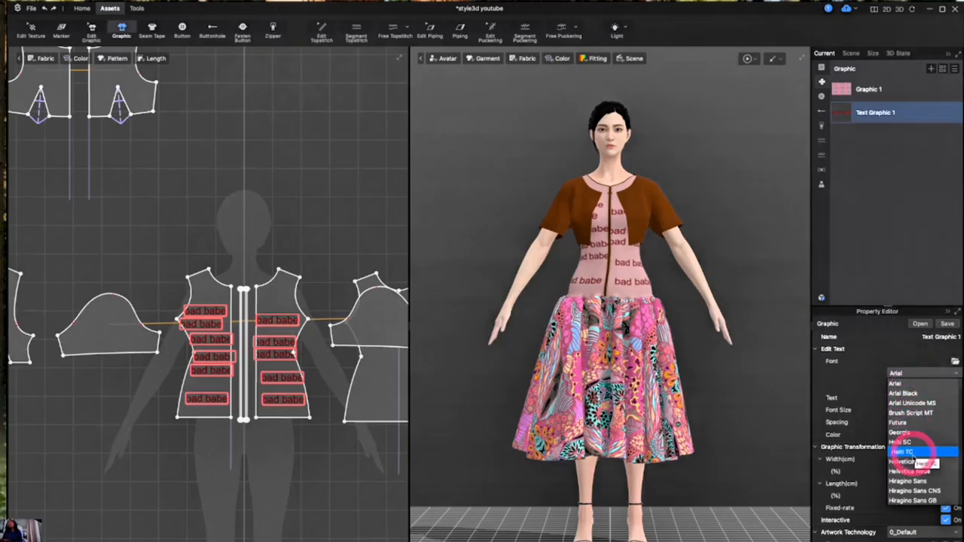
scroll(914, 460, "down", 4)
scroll(912, 460, "down", 8)
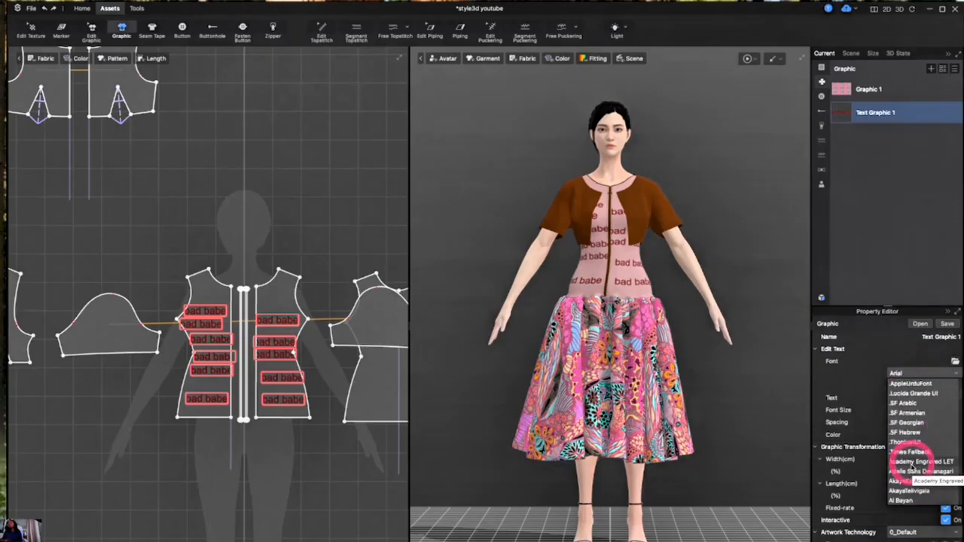
left_click(911, 432)
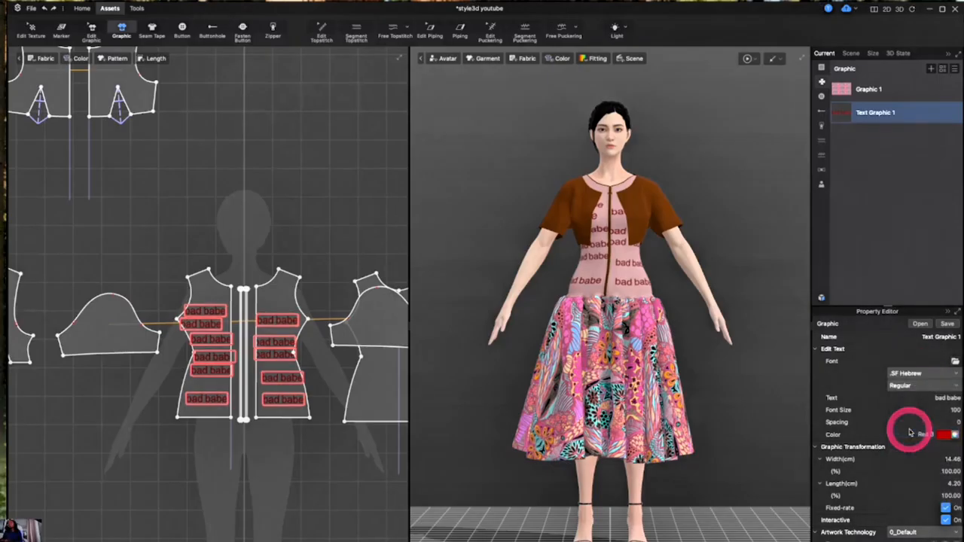
left_click(943, 375)
left_click(941, 373)
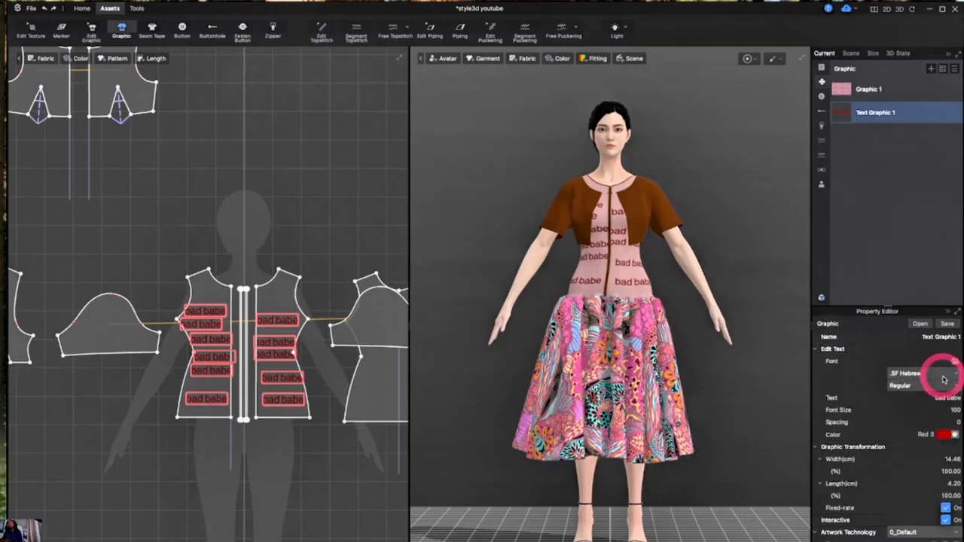
left_click(947, 387)
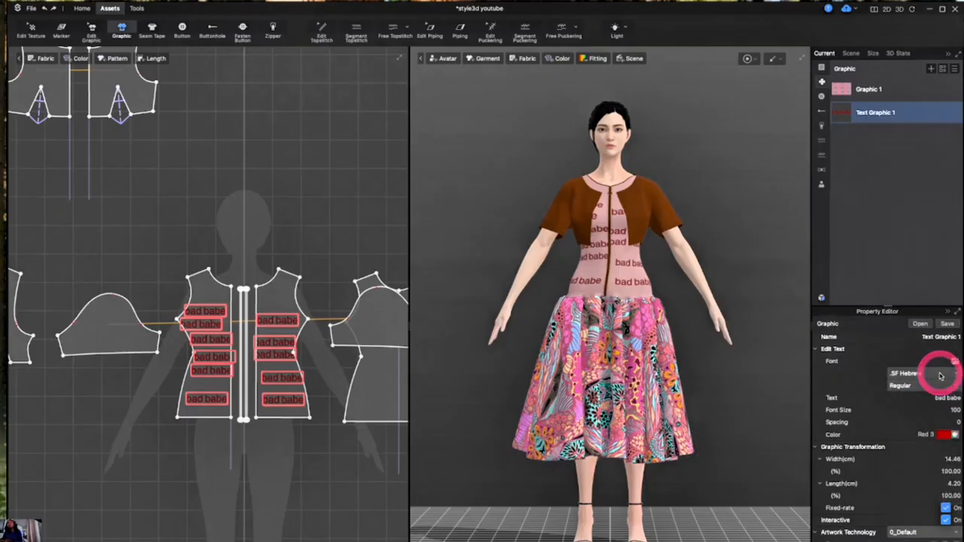
left_click(940, 375)
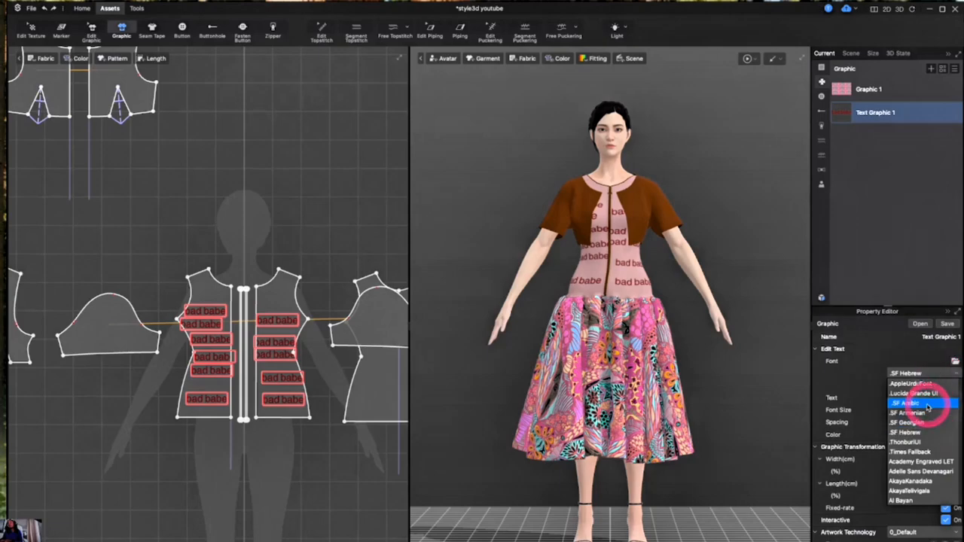
left_click(927, 405)
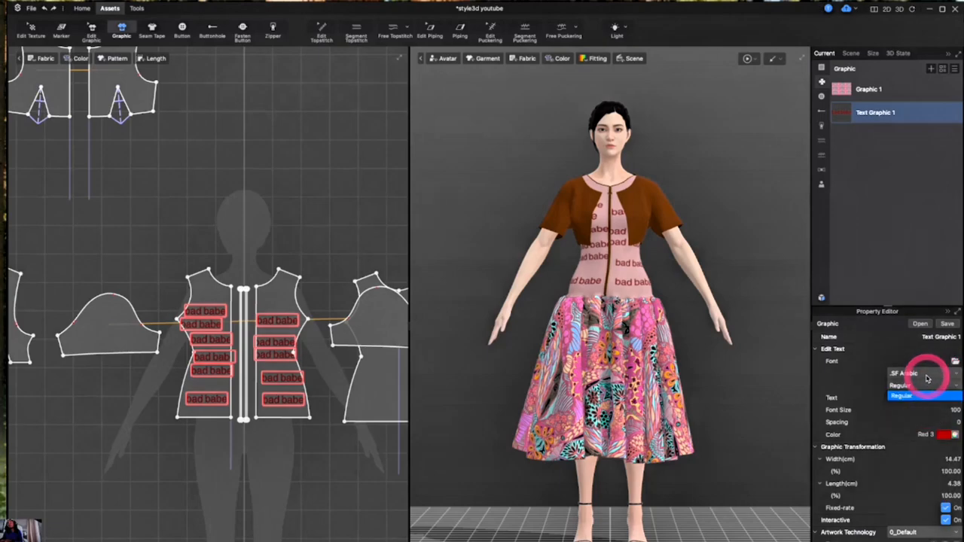
left_click(926, 376)
scroll(928, 392, "down", 5)
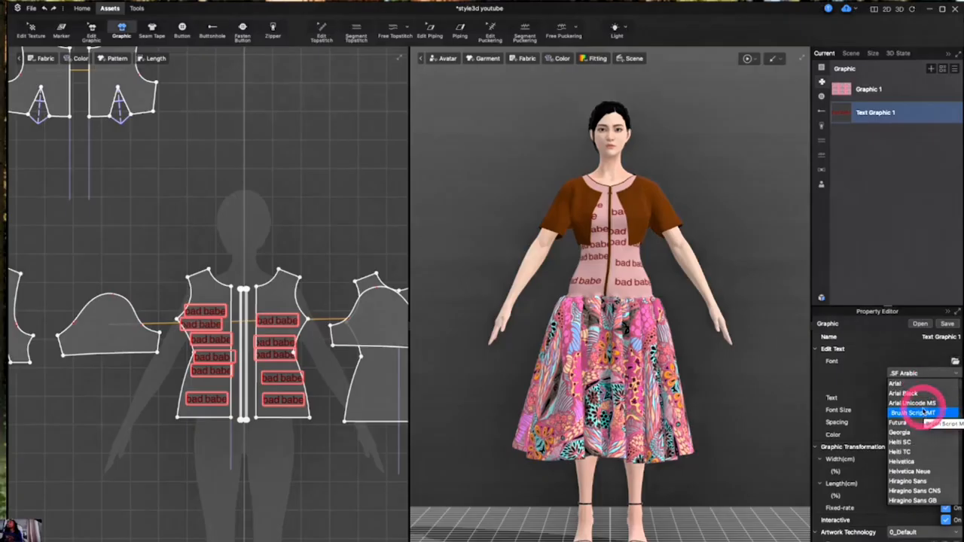
left_click(916, 423)
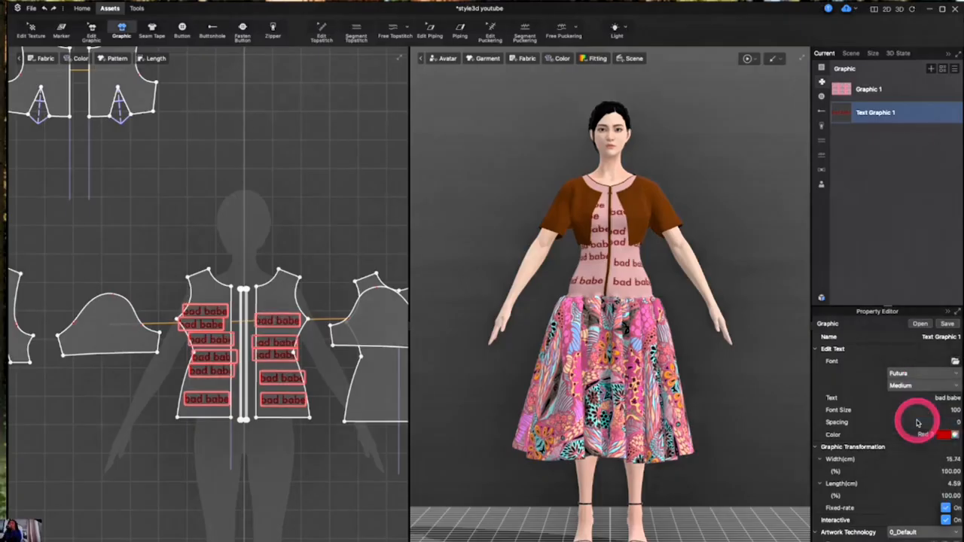
left_click(937, 371)
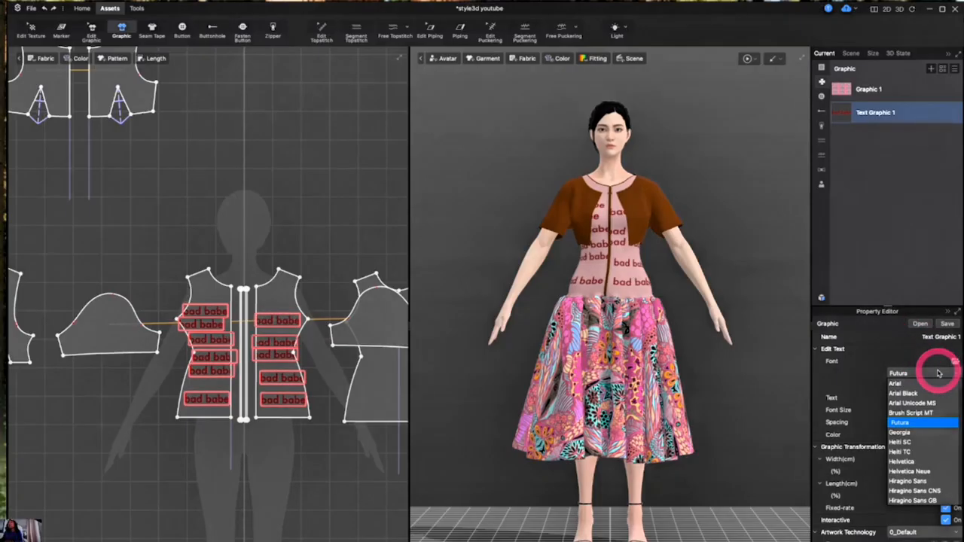
scroll(933, 423, "down", 4)
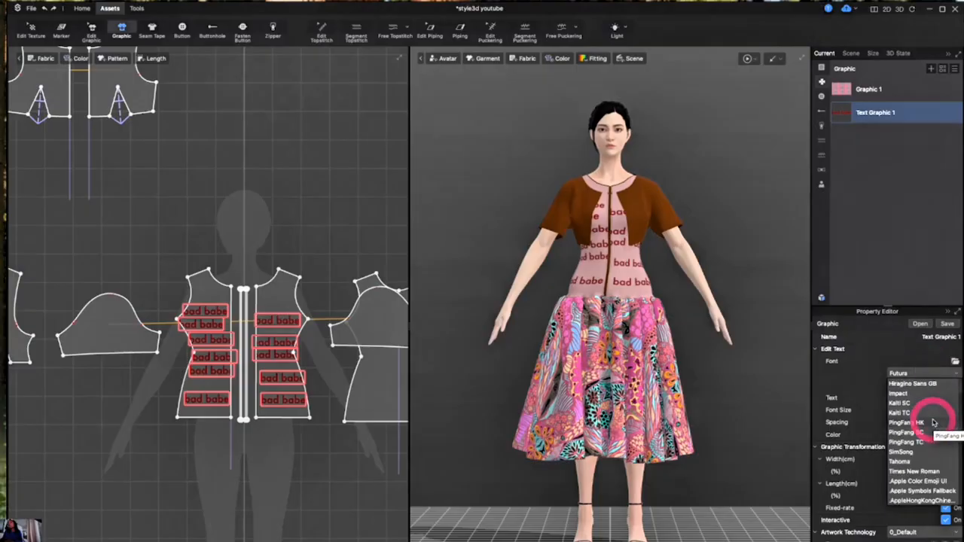
left_click(912, 394)
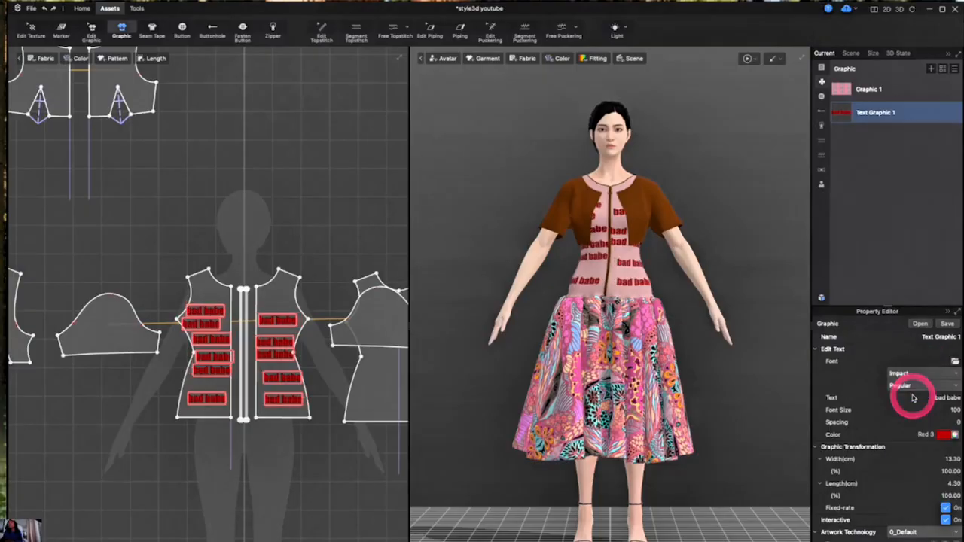
left_click(926, 372)
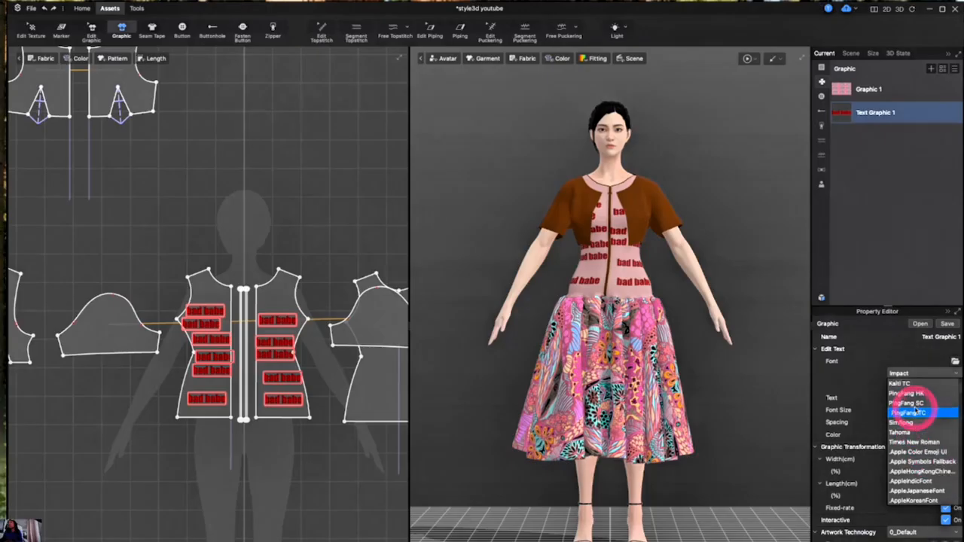
left_click(915, 412)
Set the text graphic's font to Apple Chancery
left_click(926, 372)
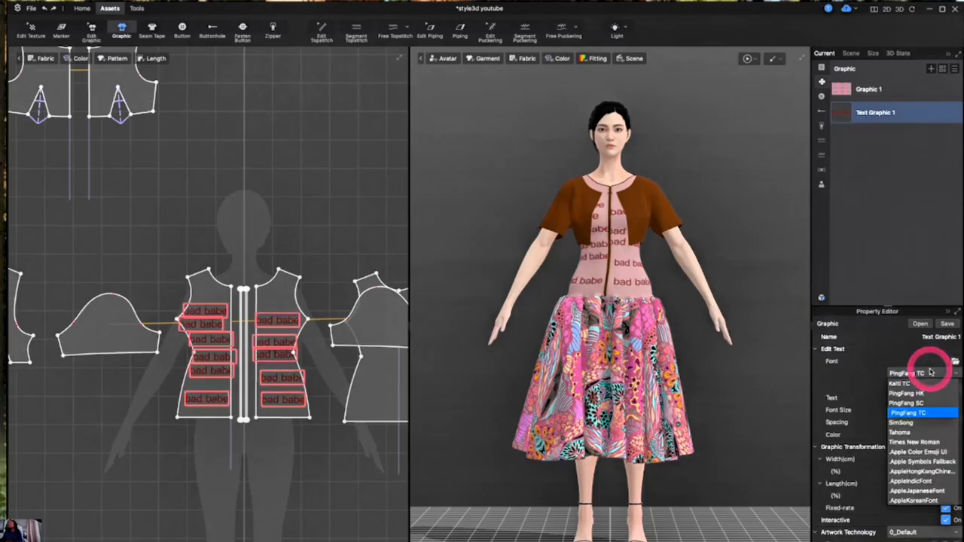
scroll(930, 452, "down", 4)
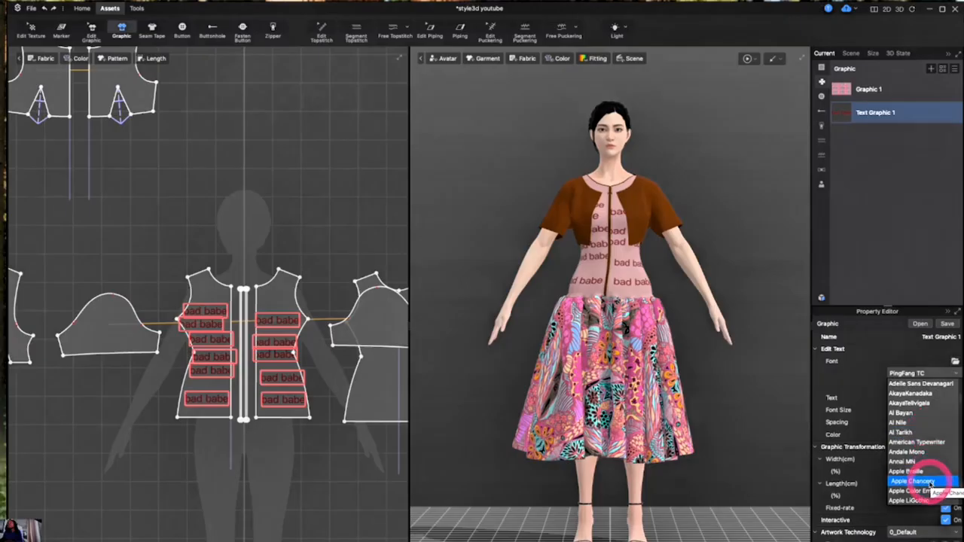
left_click(931, 482)
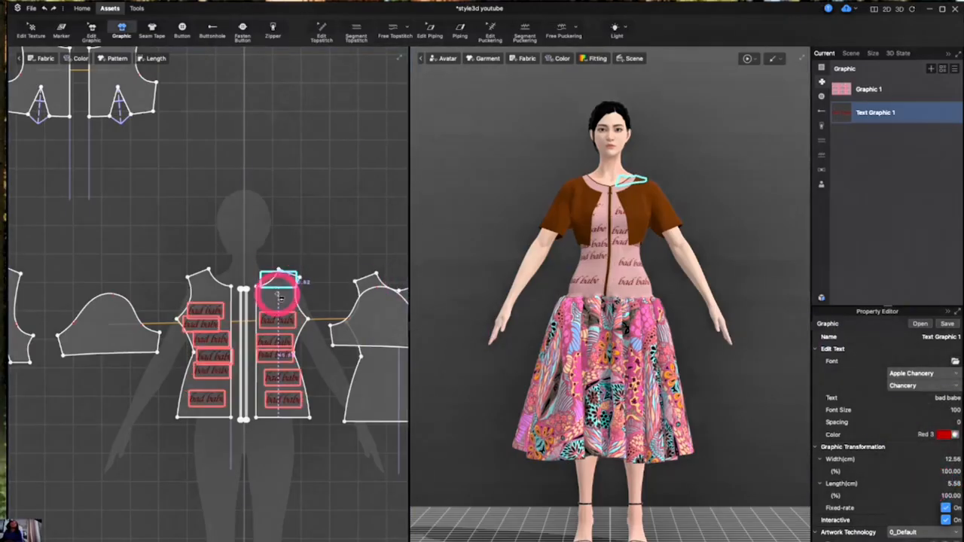
Place more bad babe text graphics on the front bodice pieces and one on the upper jacket piece
left_click(268, 319)
left_click_drag(268, 320, 265, 287)
left_click(290, 309)
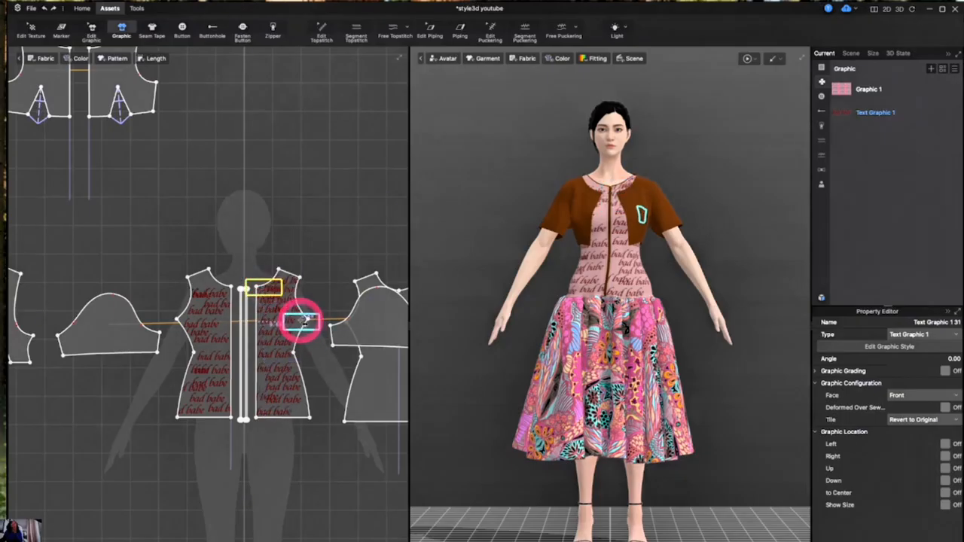
left_click(301, 322)
left_click_drag(282, 399, 293, 410)
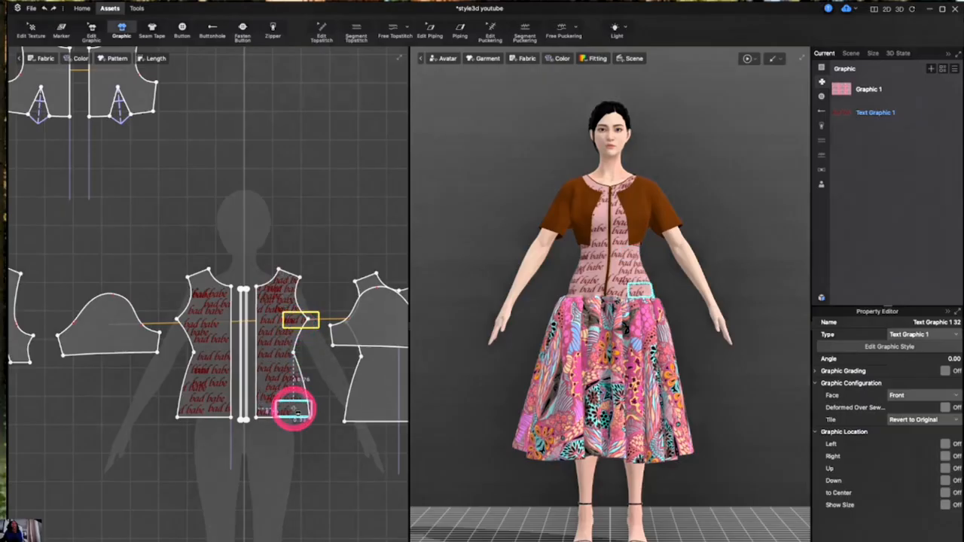
left_click(293, 410)
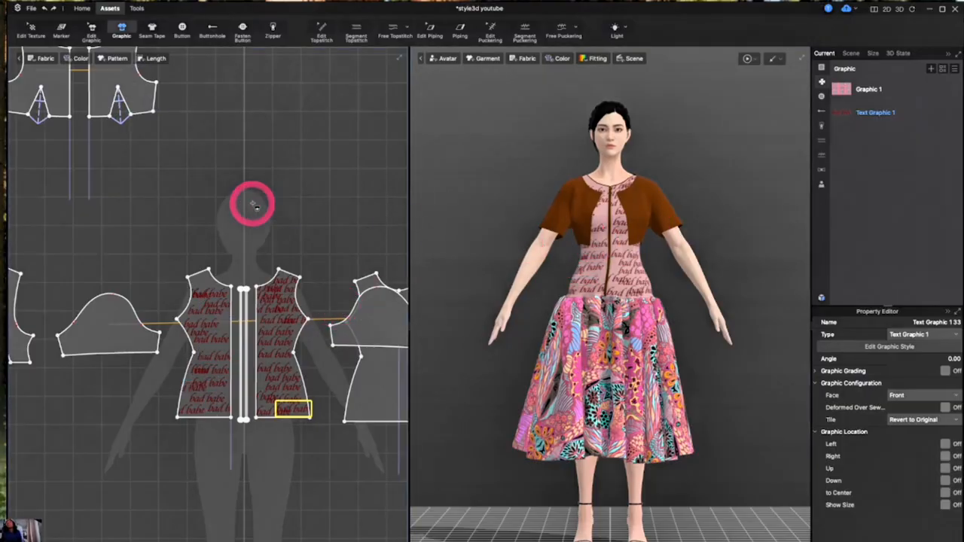
left_click(122, 69)
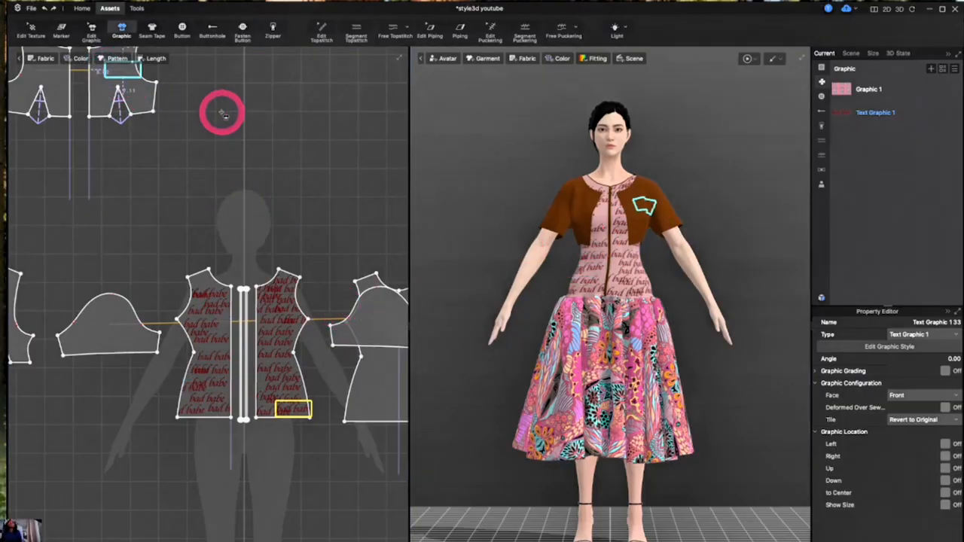